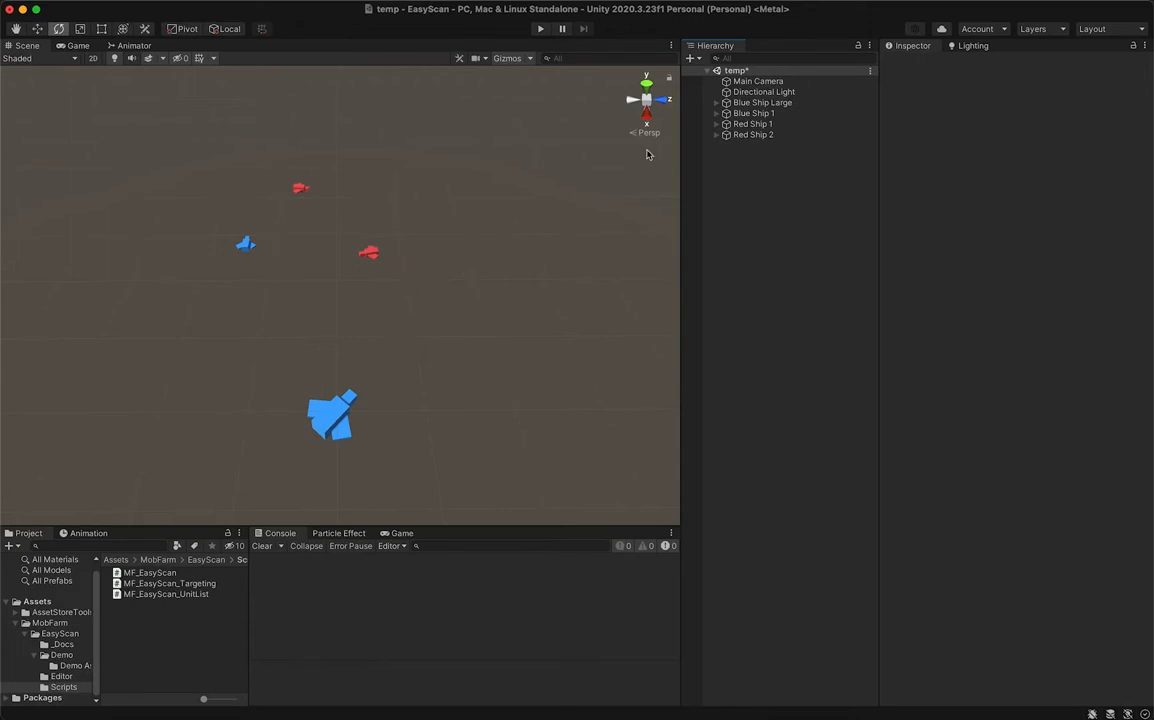
- Create an empty GameObject named List and attach the MF_EasyScan_UnitList script to it
left_click(696, 60)
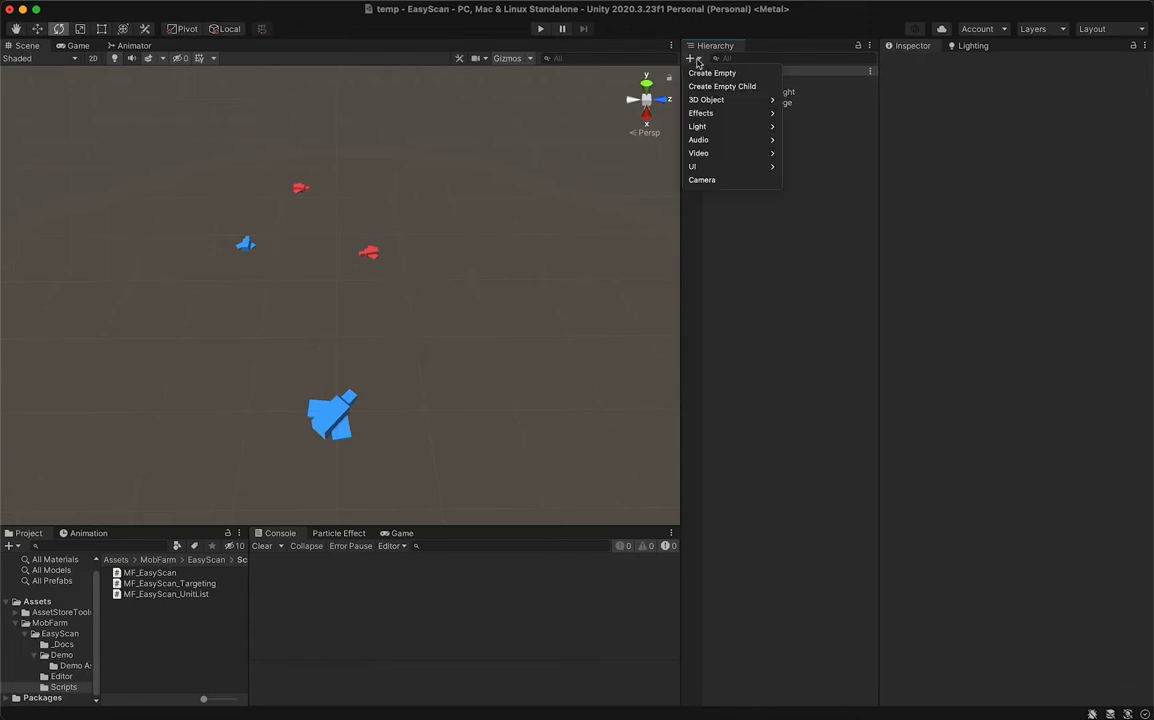
left_click(705, 72)
type("List")
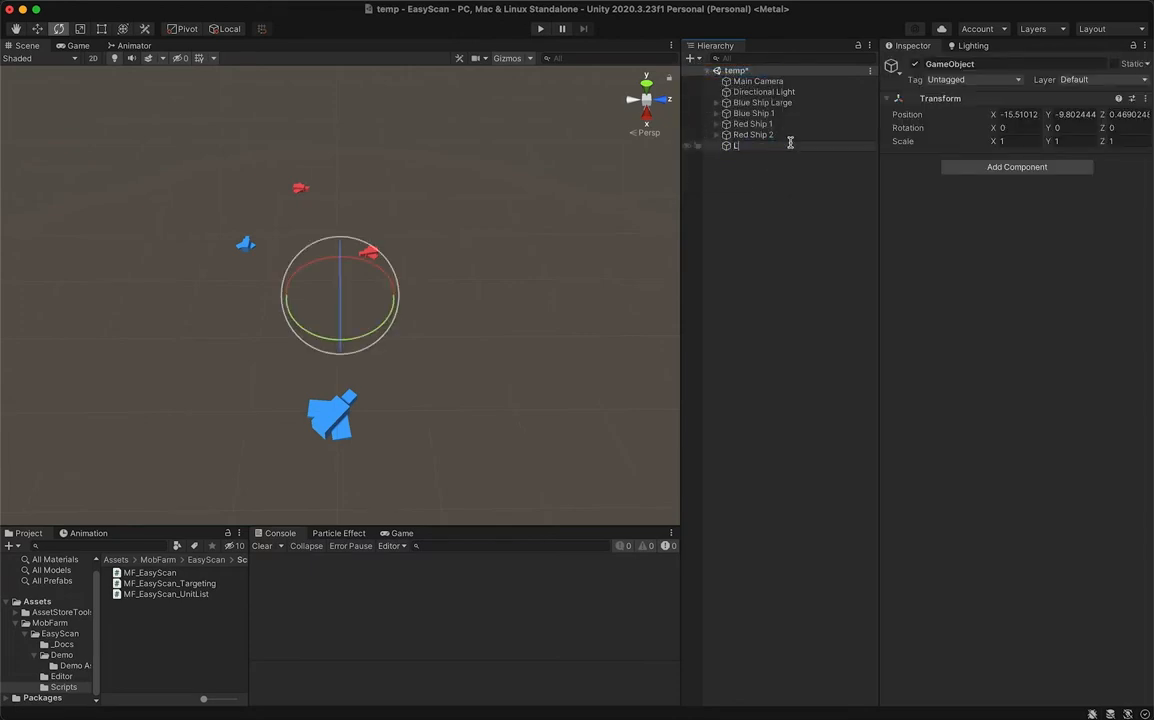
key("Return")
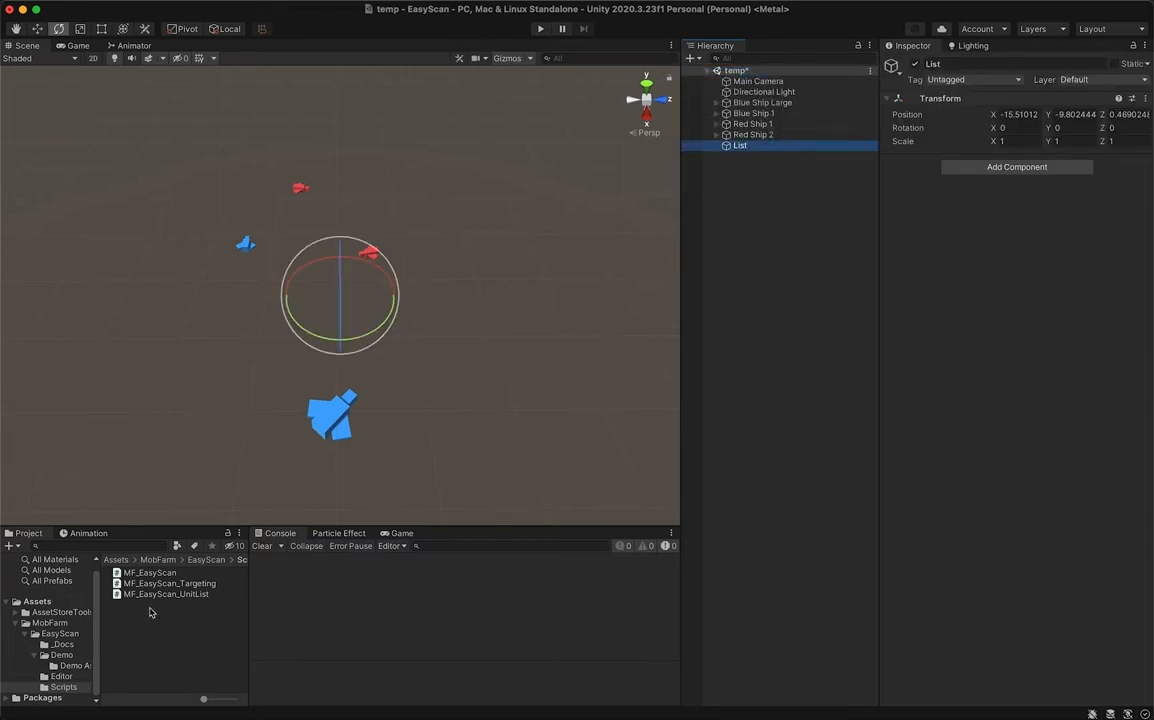
left_click_drag(160, 594, 968, 302)
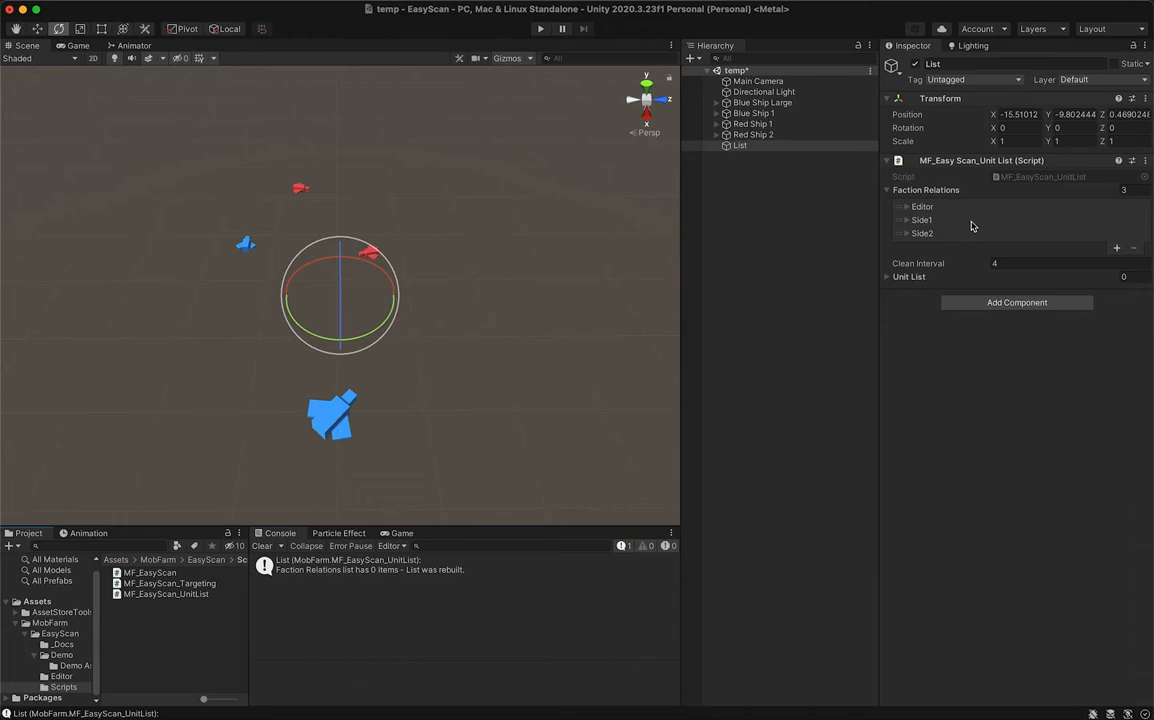
- Switch to the code editor and examine the entries of the FactionType enum in MF_EasyScan_UnitList.cs
key("super+Tab")
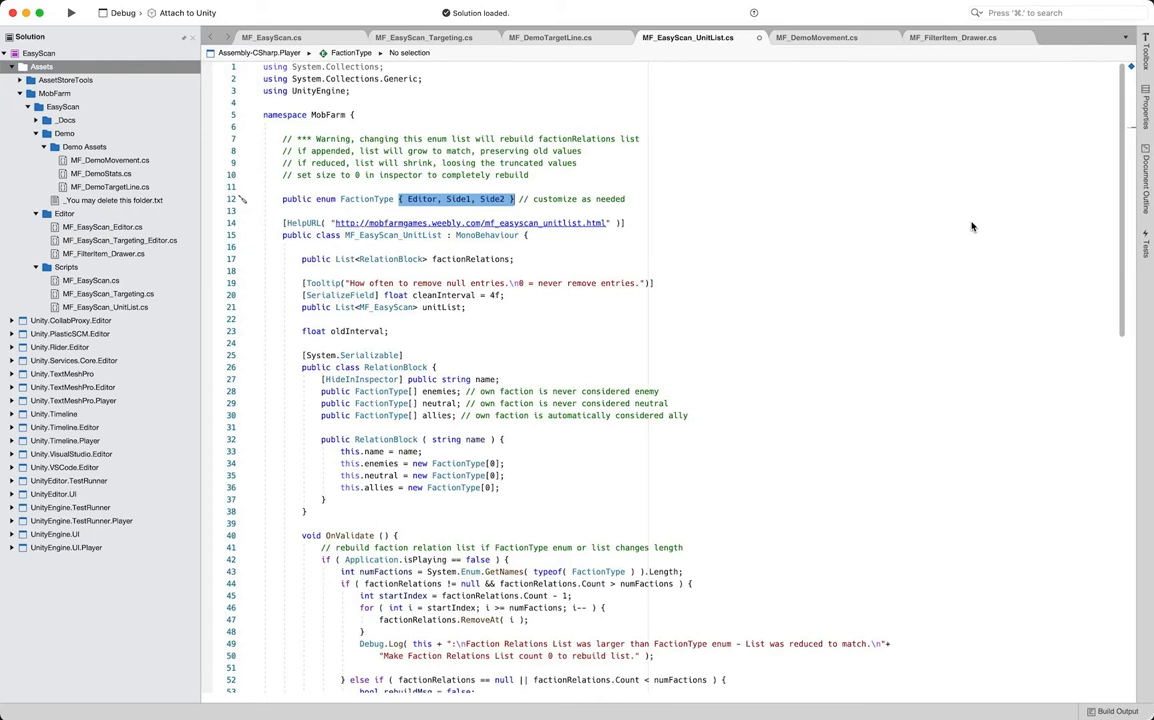
mouse_move(418, 207)
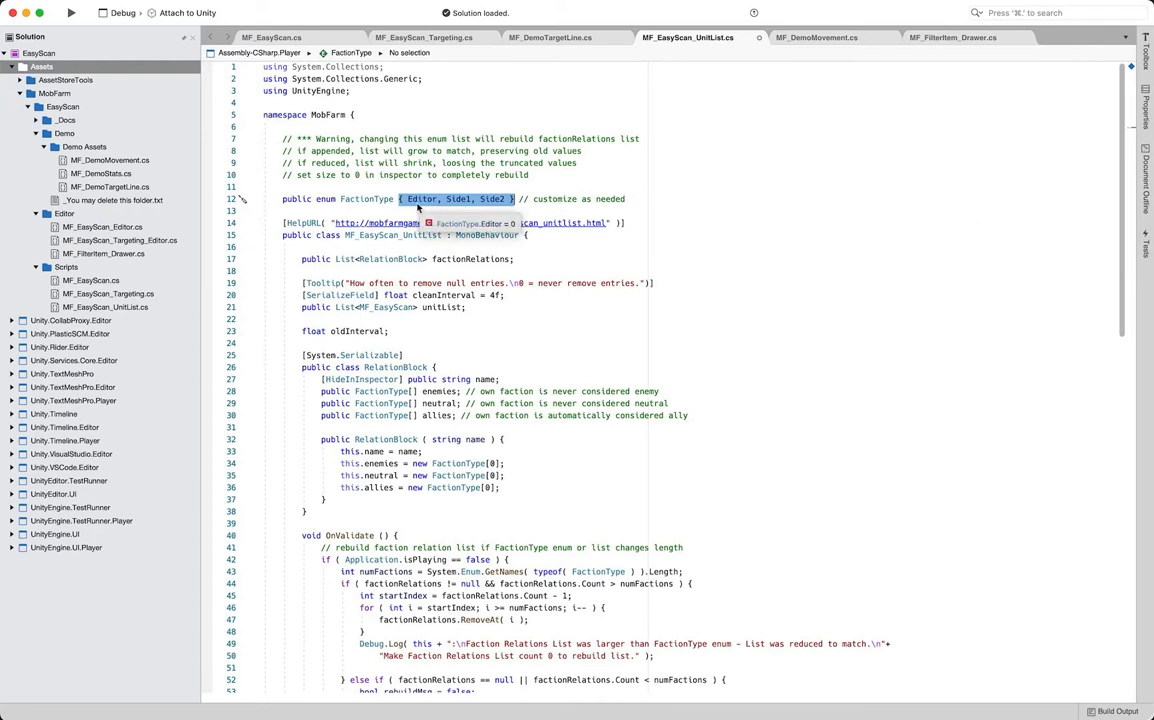
mouse_move(491, 207)
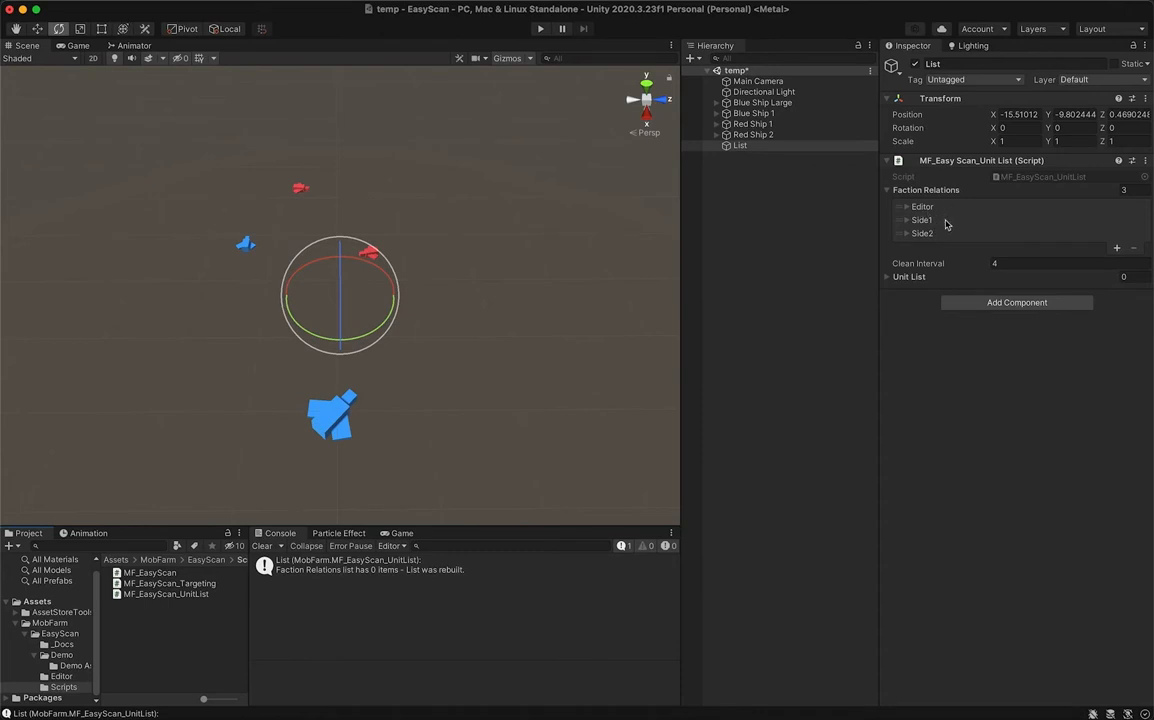
- Back in Unity, add Side 2 to the Enemies of Side1 in the List object's Faction Relations
left_click(915, 221)
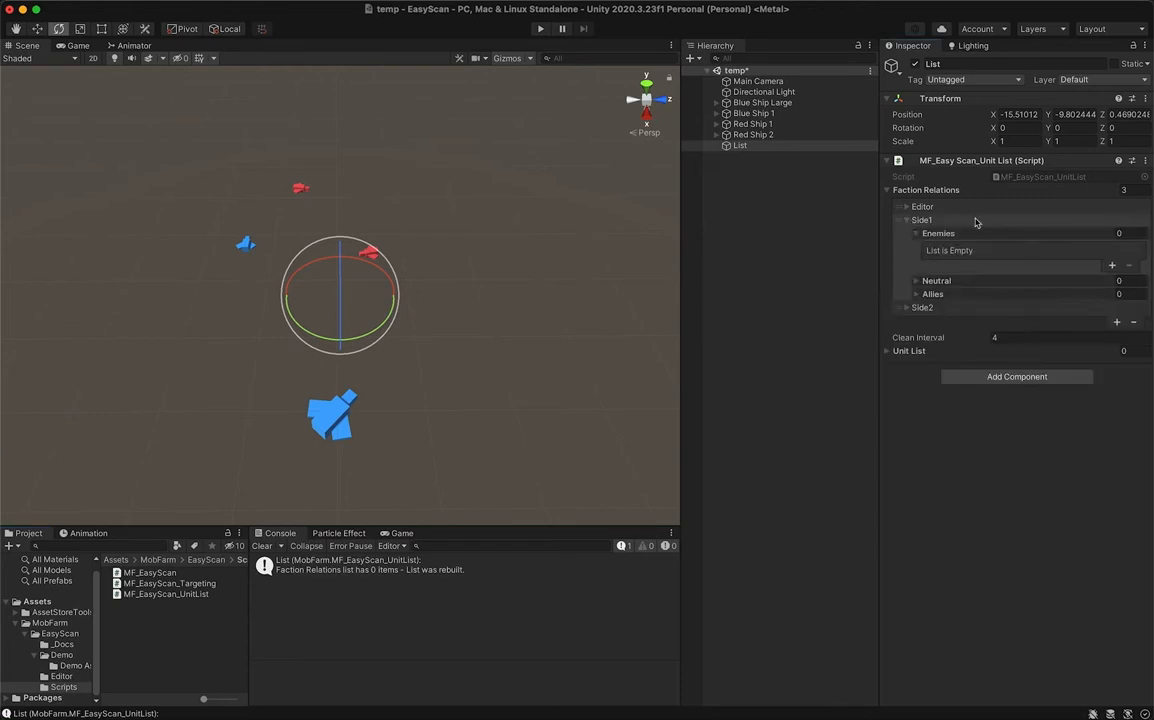
left_click(922, 235)
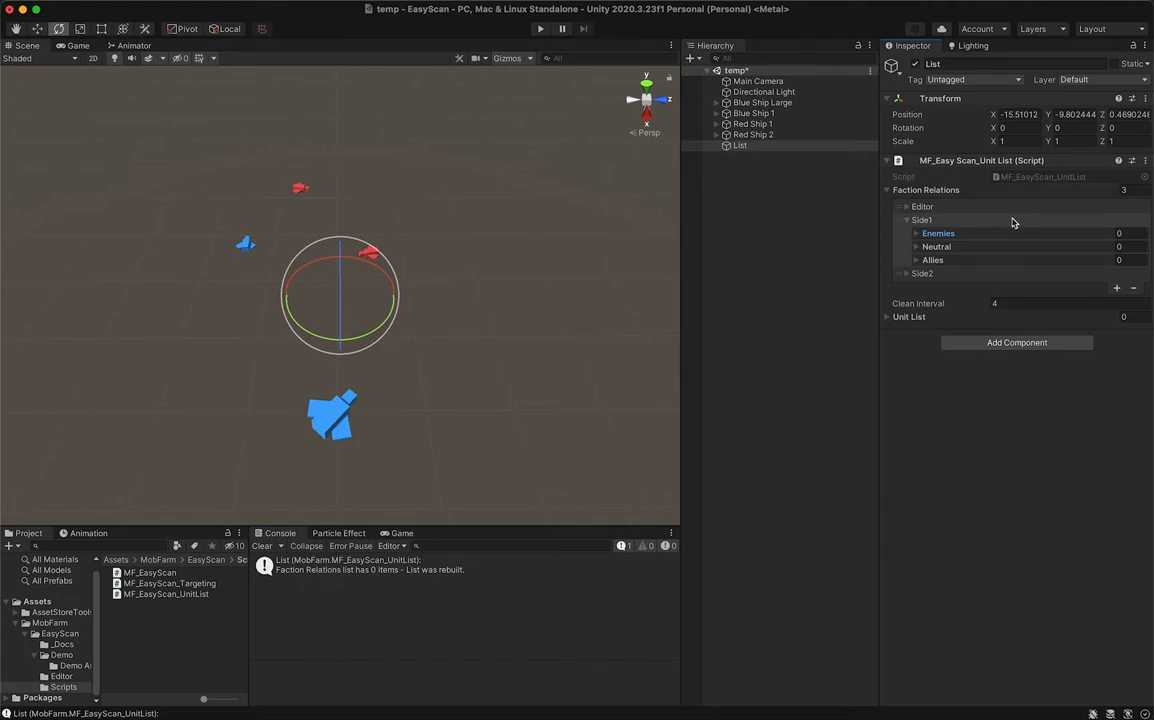
left_click(917, 234)
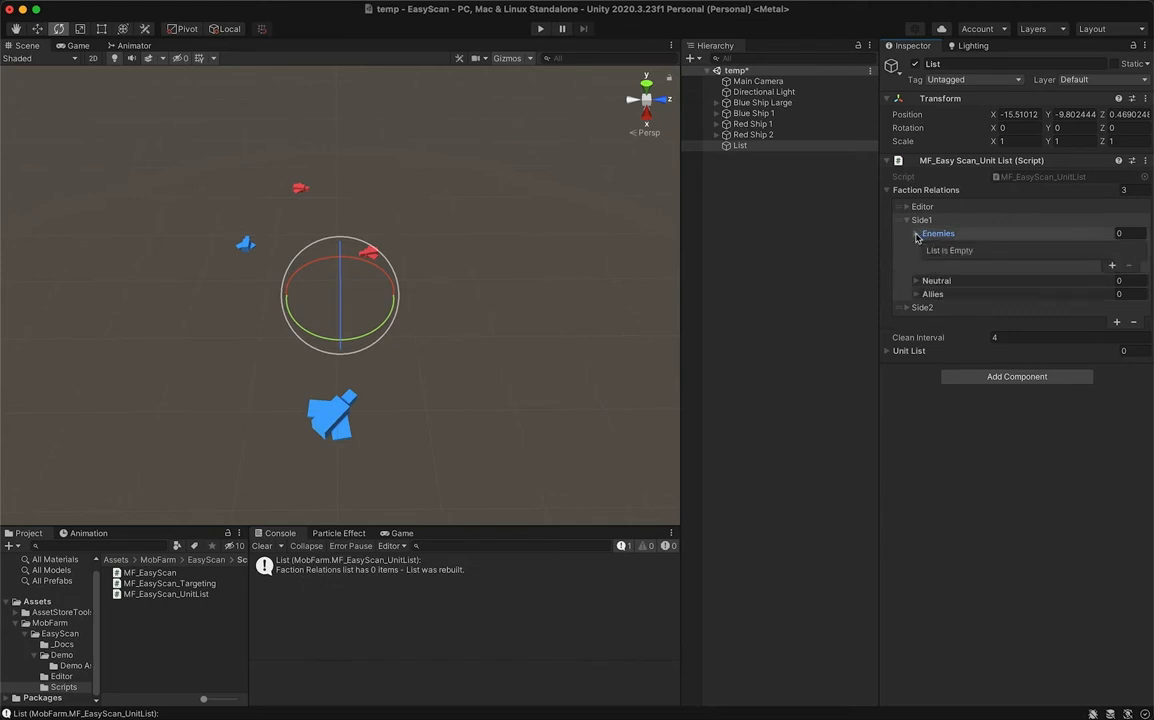
left_click(1114, 266)
left_click(1130, 253)
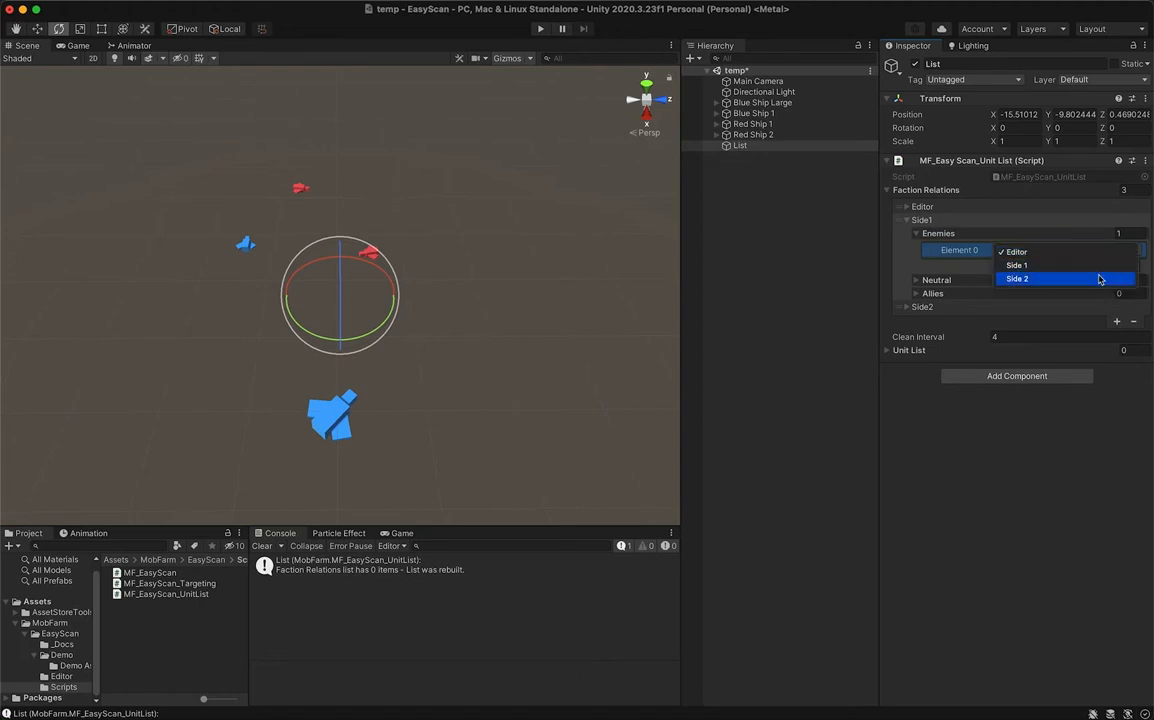
left_click(1099, 279)
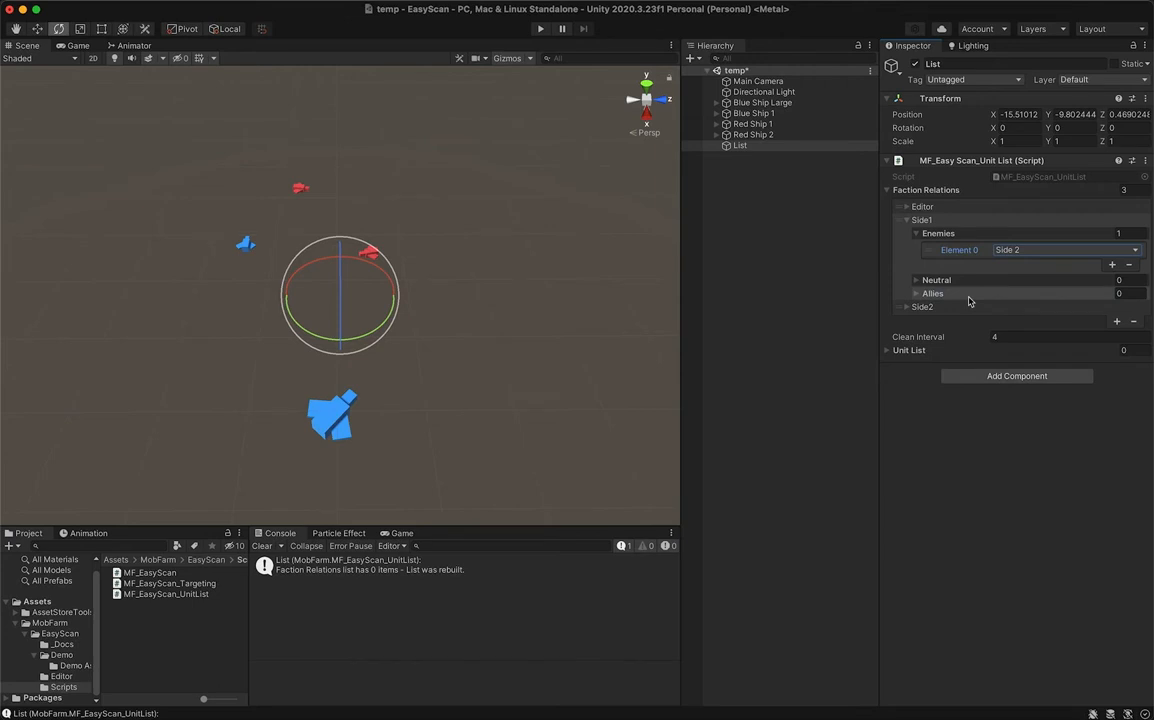
- Add Side 1 to the Enemies of Side2, collapse both faction entries and deselect the List object
left_click(912, 306)
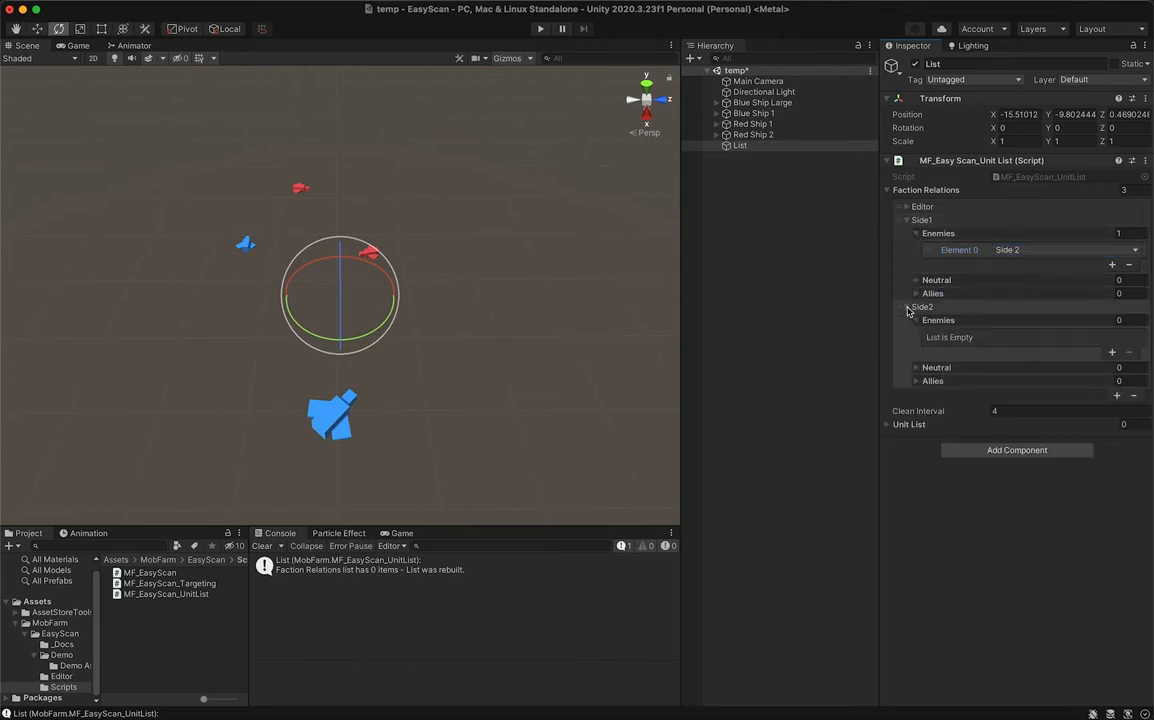
left_click(1112, 352)
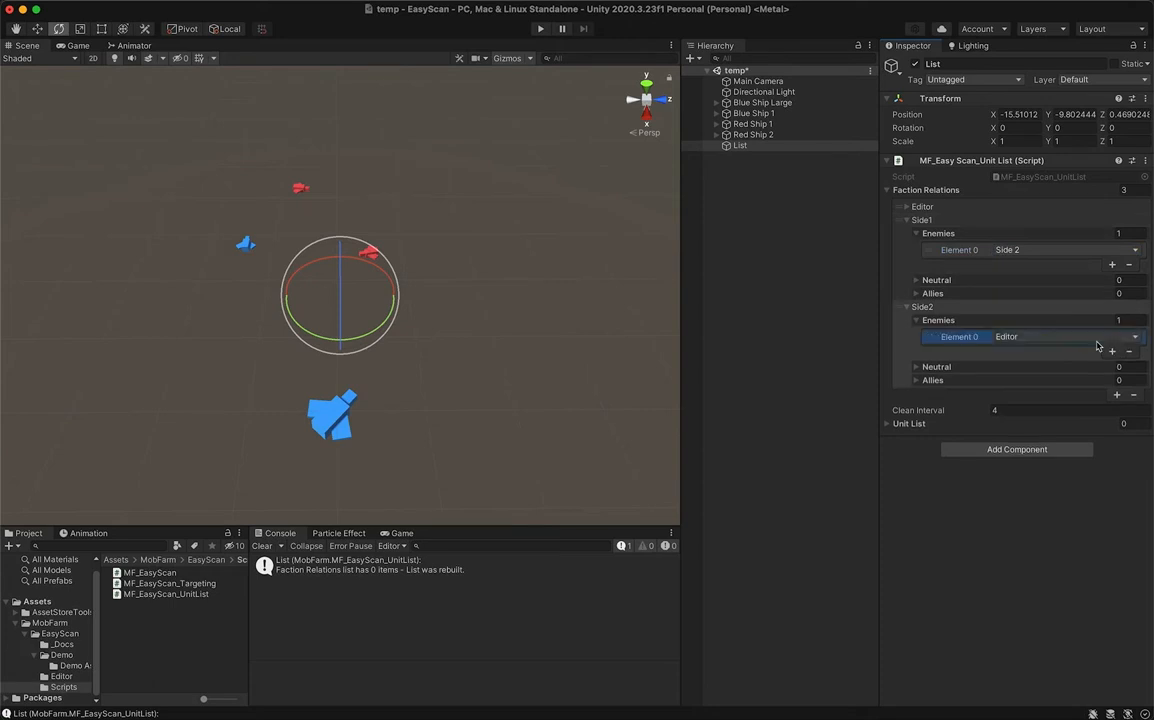
left_click(1097, 340)
left_click(1081, 353)
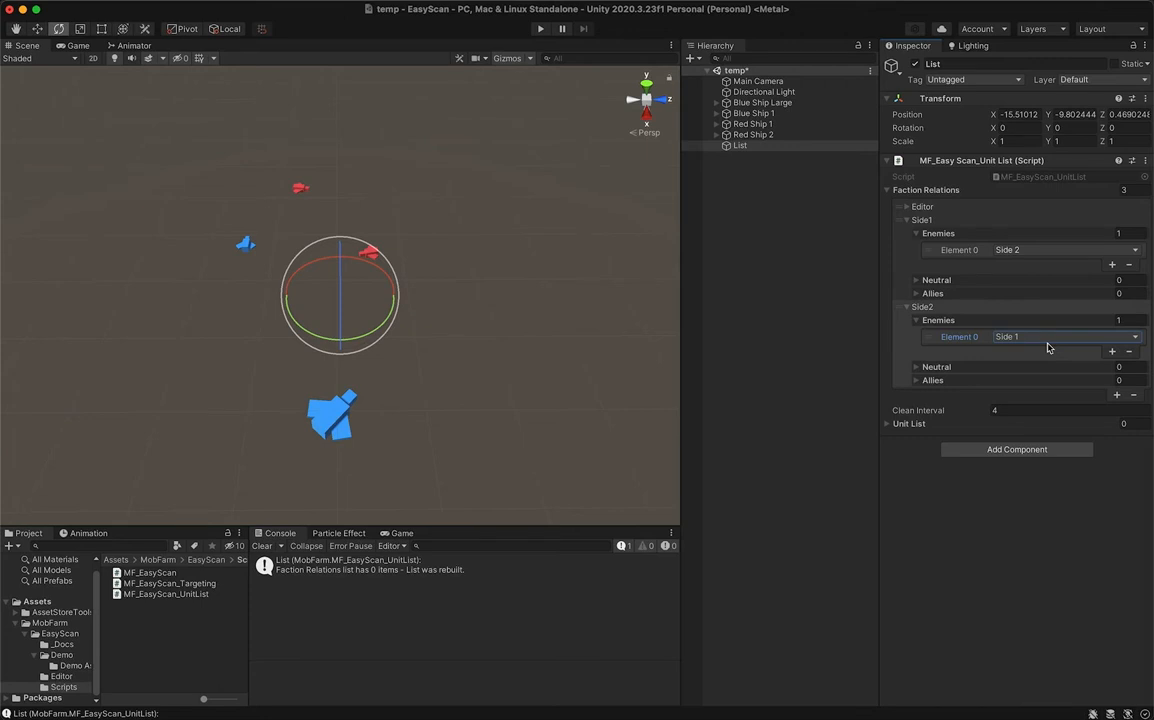
left_click(907, 220)
left_click(907, 236)
left_click(790, 216)
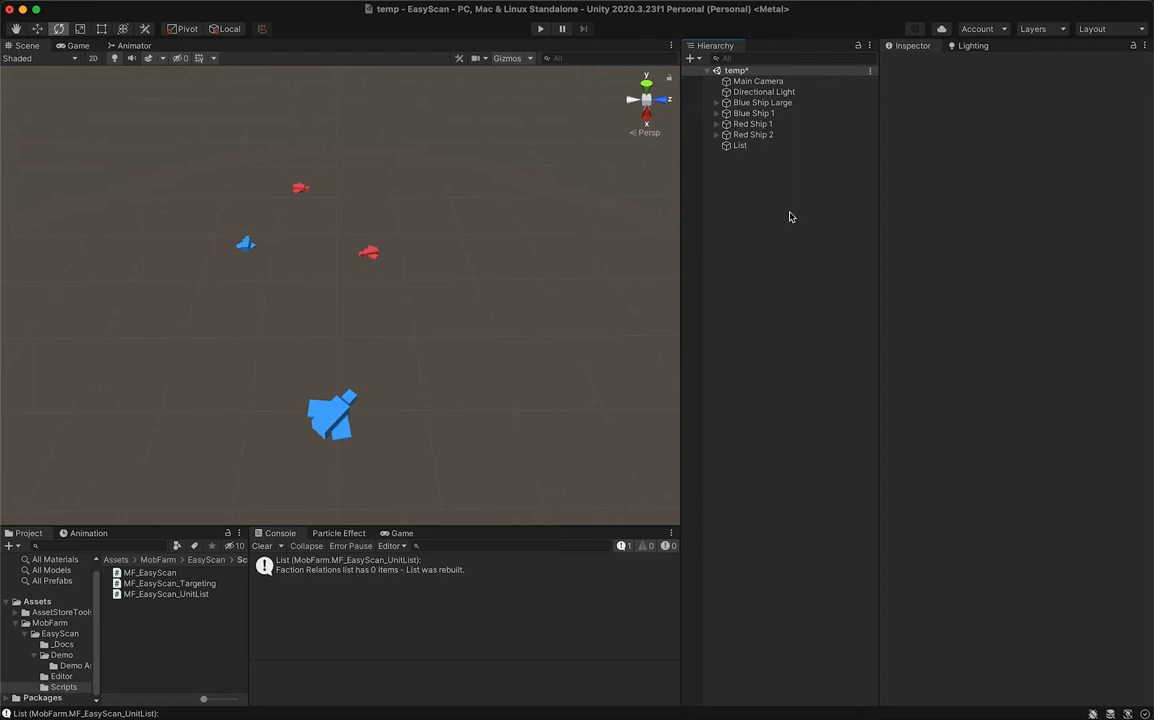
- Attach the MF_EasyScan script to Blue Ship Large, Blue Ship 1, Red Ship 1 and Red Ship 2 together
left_click(150, 573)
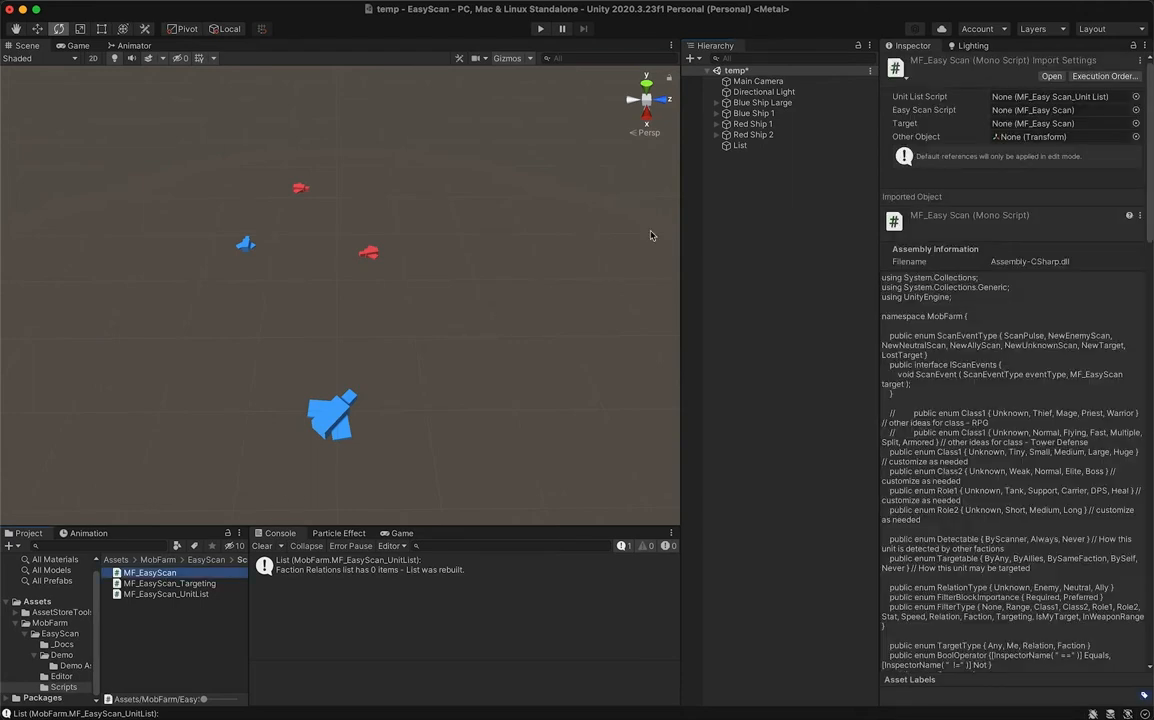
left_click(790, 104)
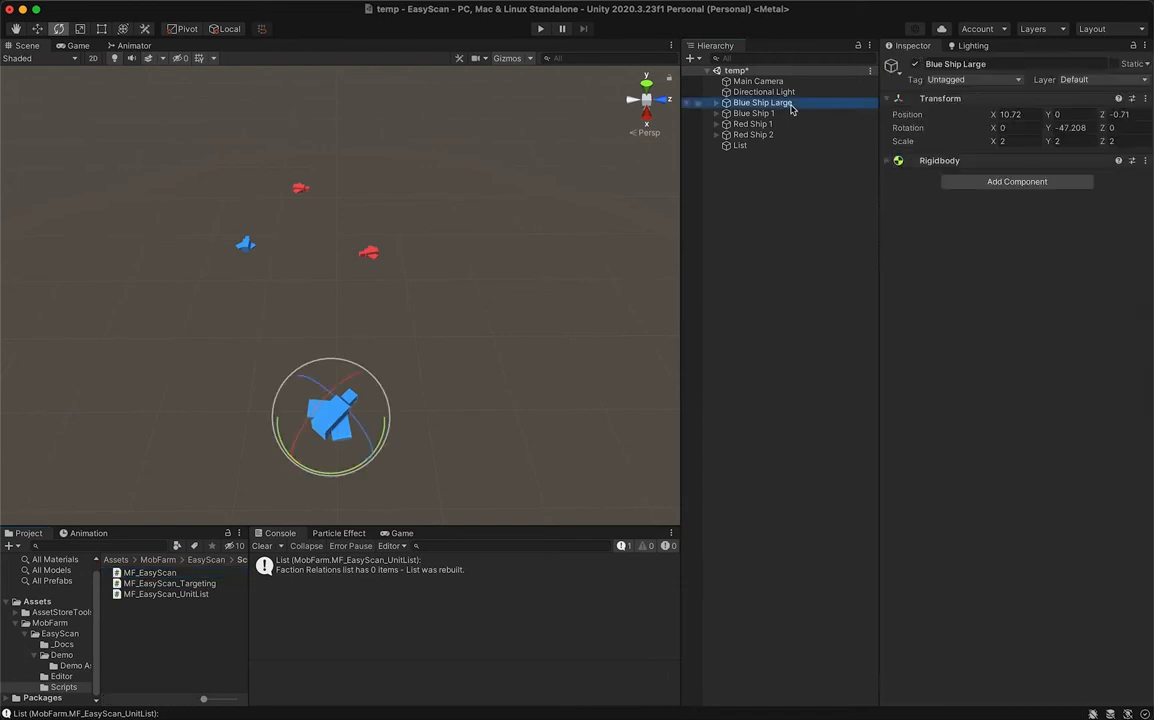
left_click(783, 134, "shift")
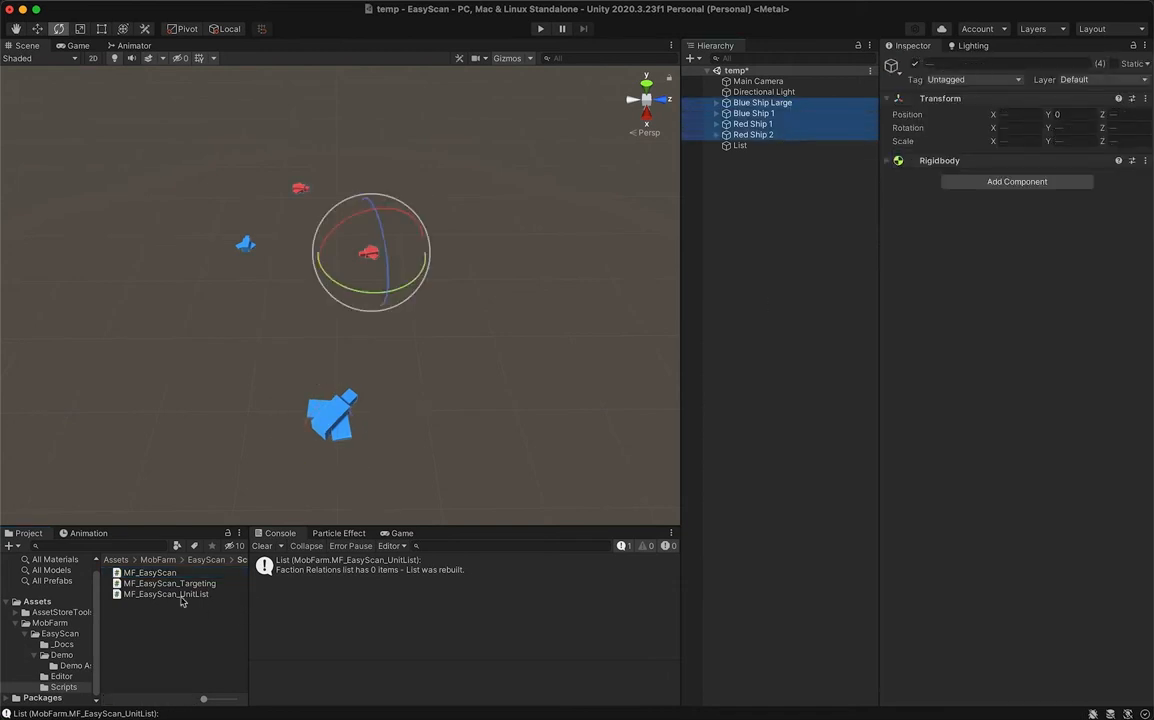
left_click_drag(148, 573, 953, 279)
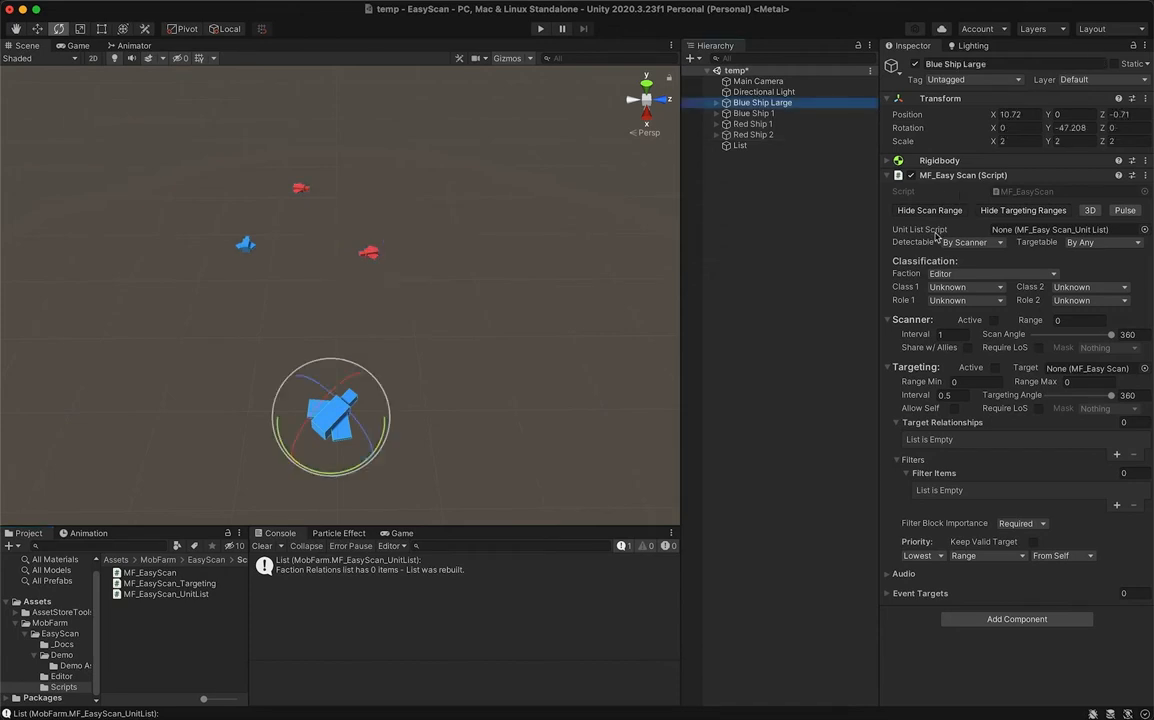
- Assign the List object as Blue Ship Large's Unit List Script and collapse its Scanner and Targeting sections
mouse_move(938, 237)
left_click_drag(738, 145, 1048, 232)
left_click(906, 320)
left_click(908, 338)
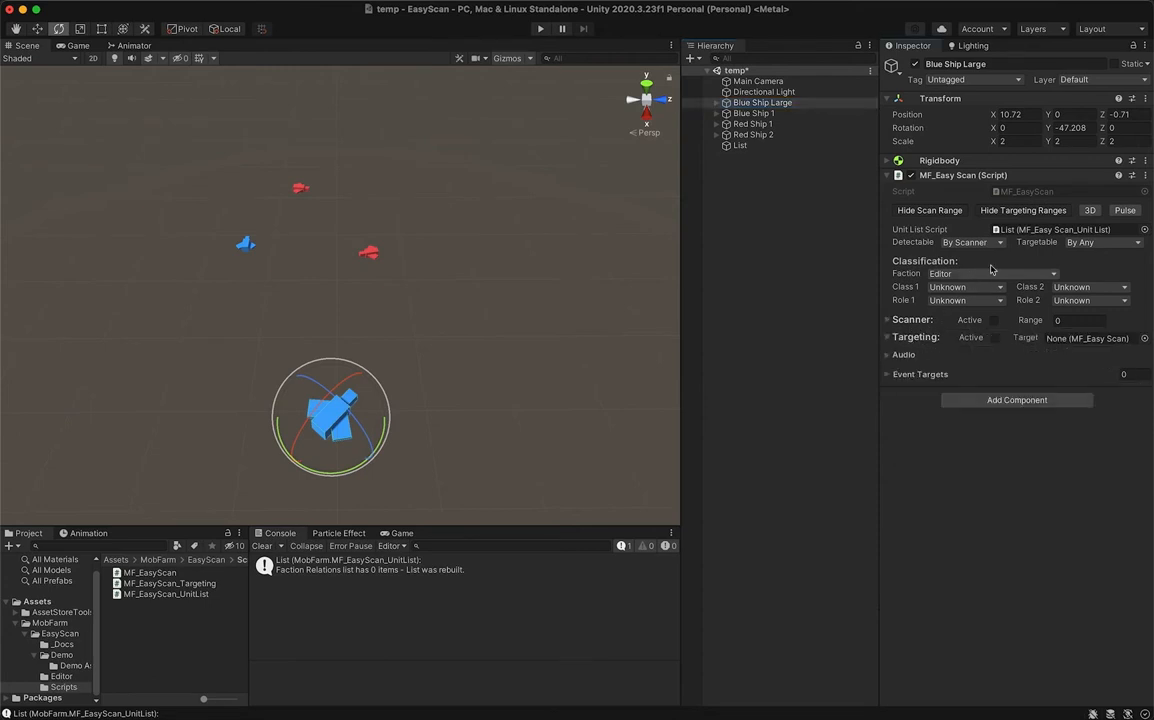
- Run the scene and try Blue Ship Large's Detectable option as Always, returning it to By Scanner
key("super+p")
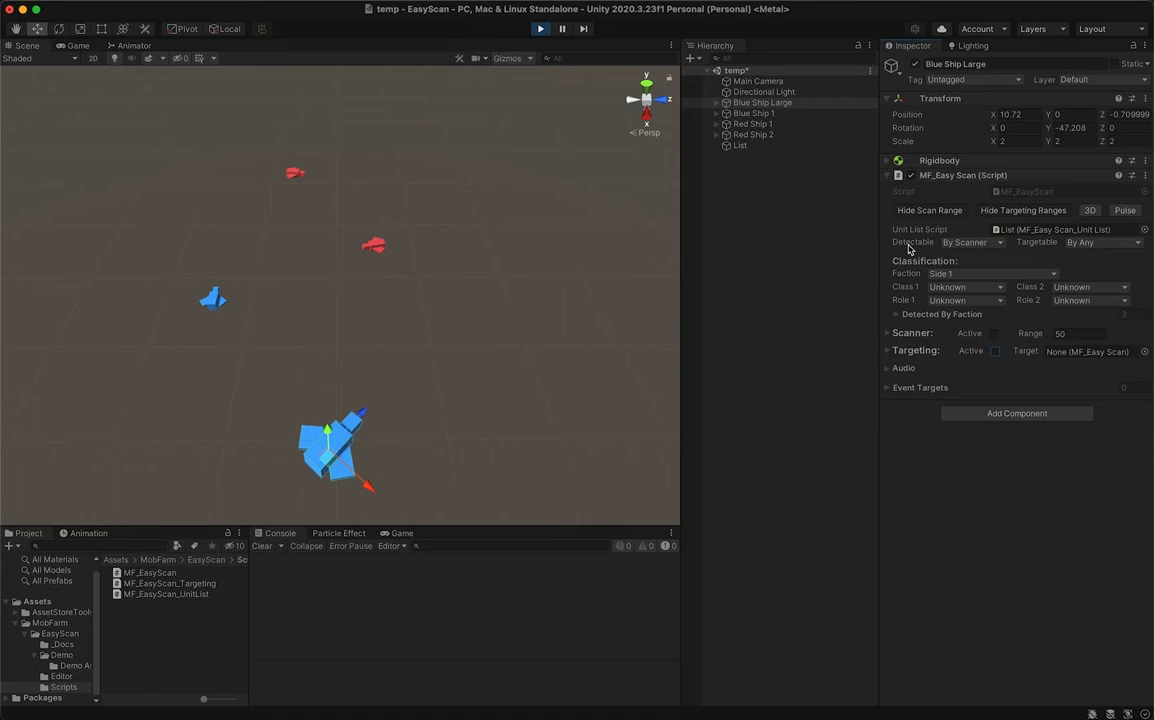
left_click(999, 246)
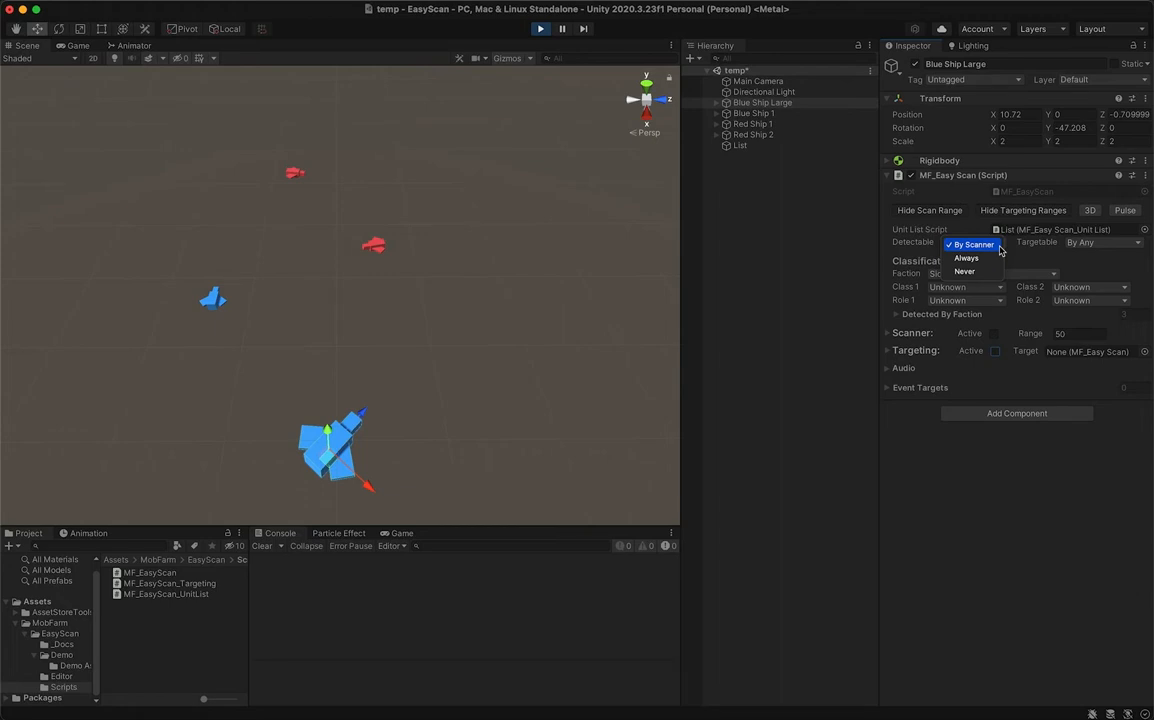
left_click(996, 258)
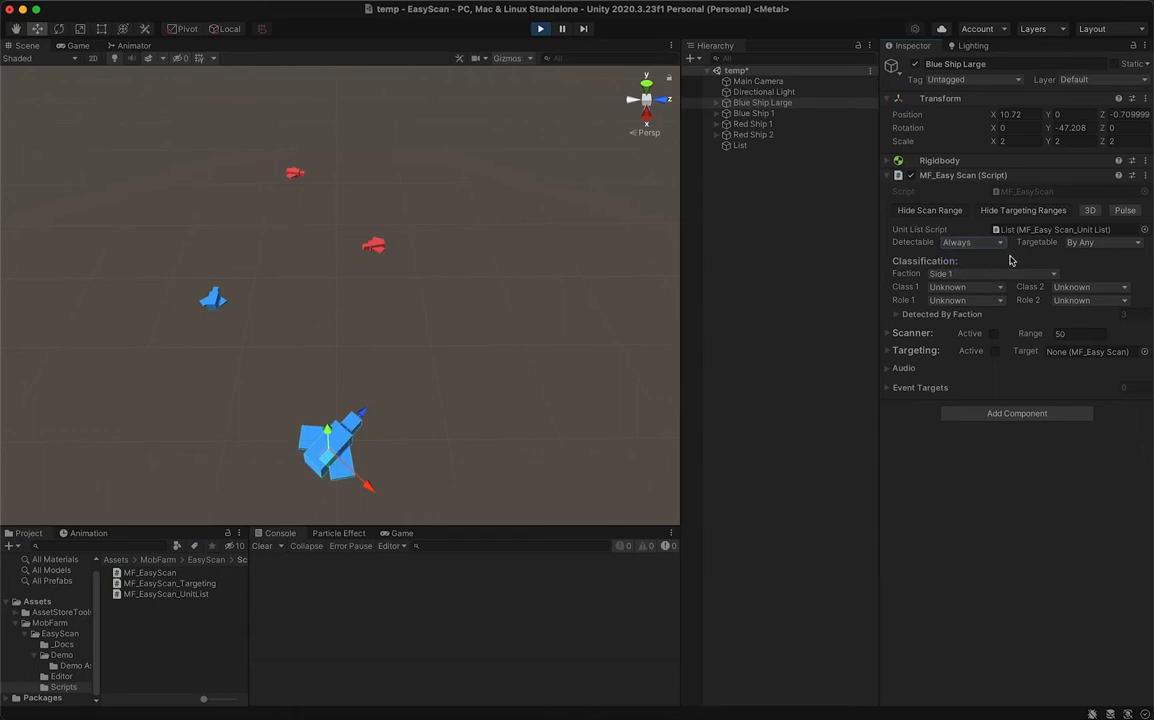
left_click(968, 242)
left_click(962, 246)
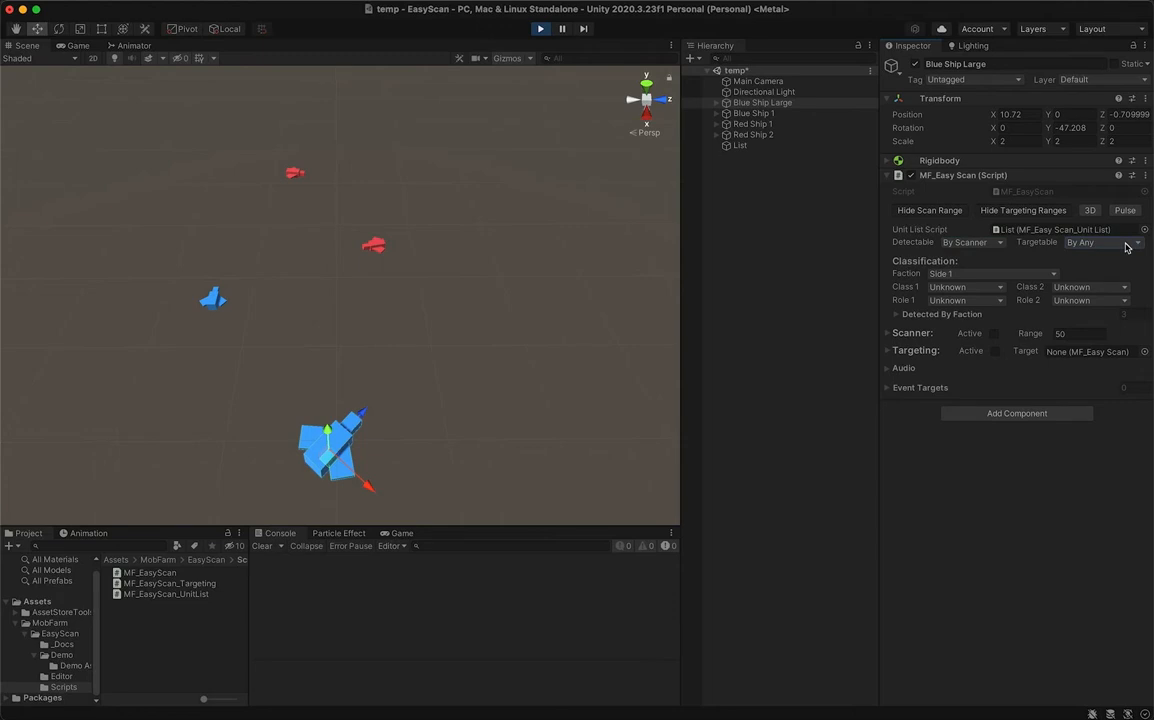
- Try By Allies and other choices for Blue Ship Large's Targetable option, returning it to By Any
left_click(1127, 247)
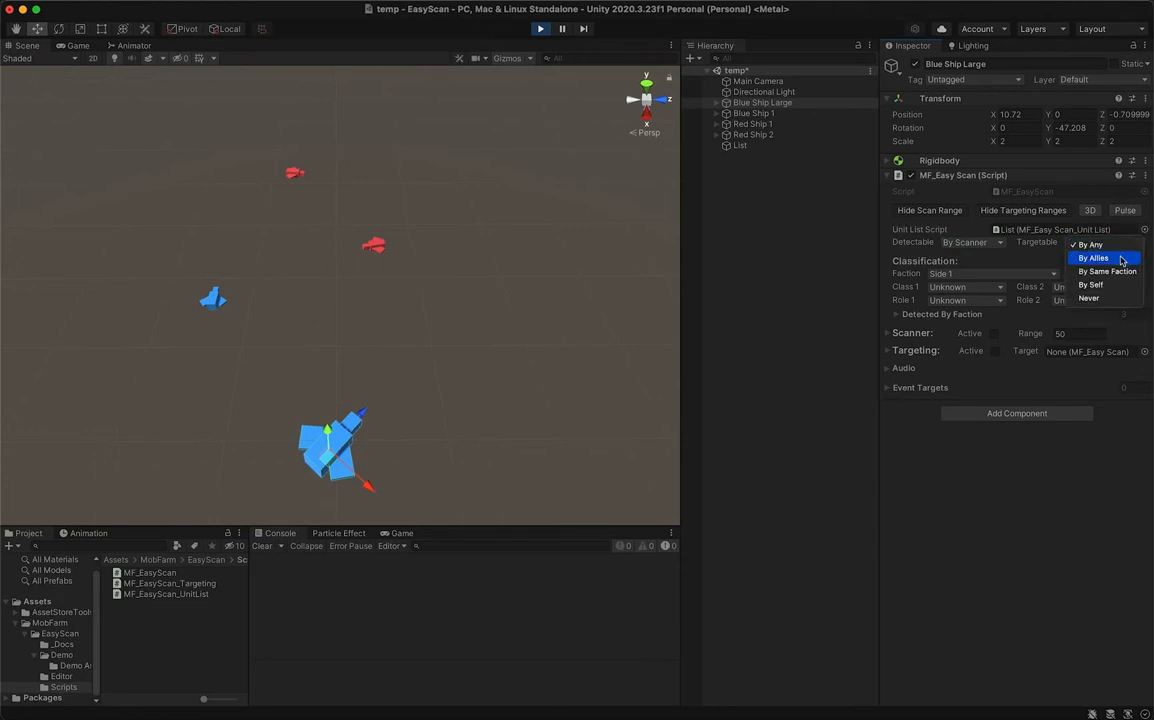
left_click(1122, 259)
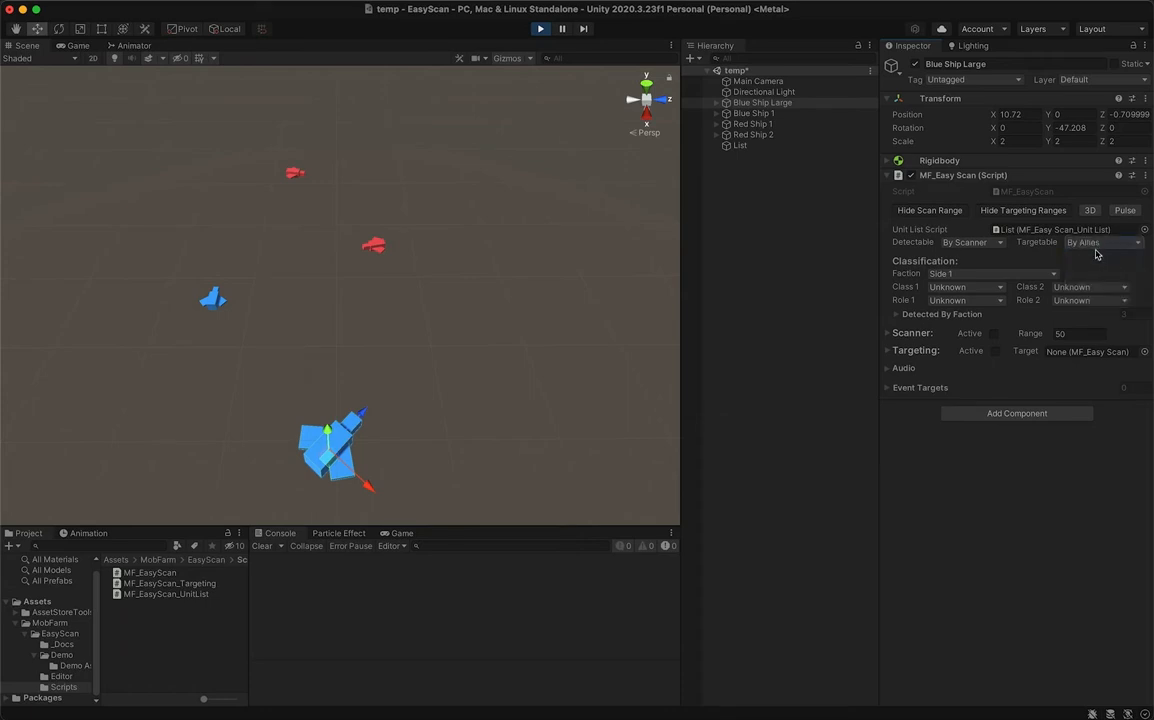
left_click(1120, 247)
left_click(1118, 260)
left_click(1113, 243)
left_click(1117, 263)
left_click(1115, 244)
left_click(1114, 267)
left_click(1105, 243)
left_click(1077, 244)
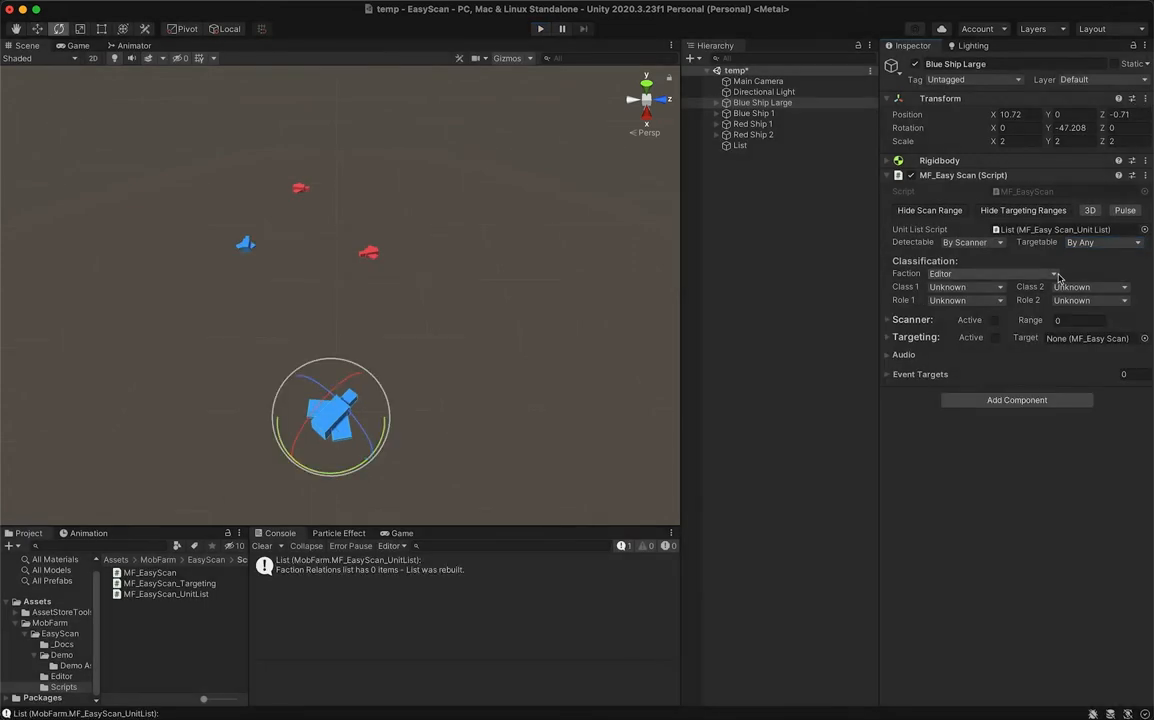
- Set Blue Ship Large's Faction classification to Side 1
left_click(1055, 275)
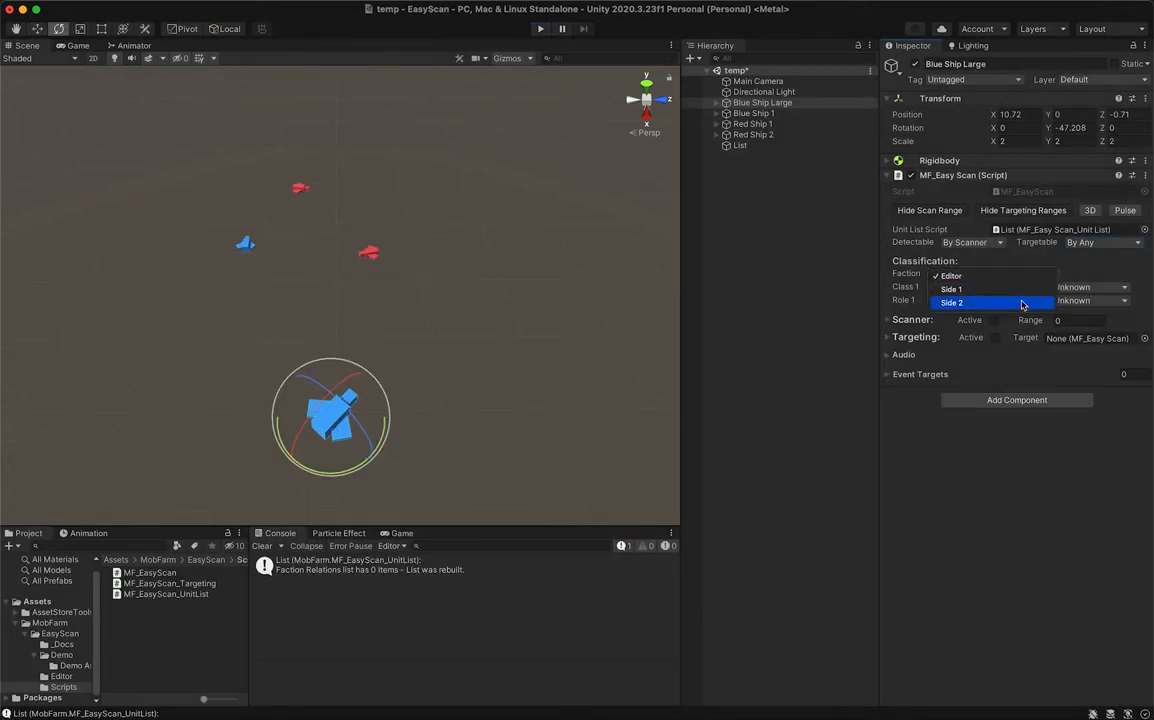
left_click(997, 291)
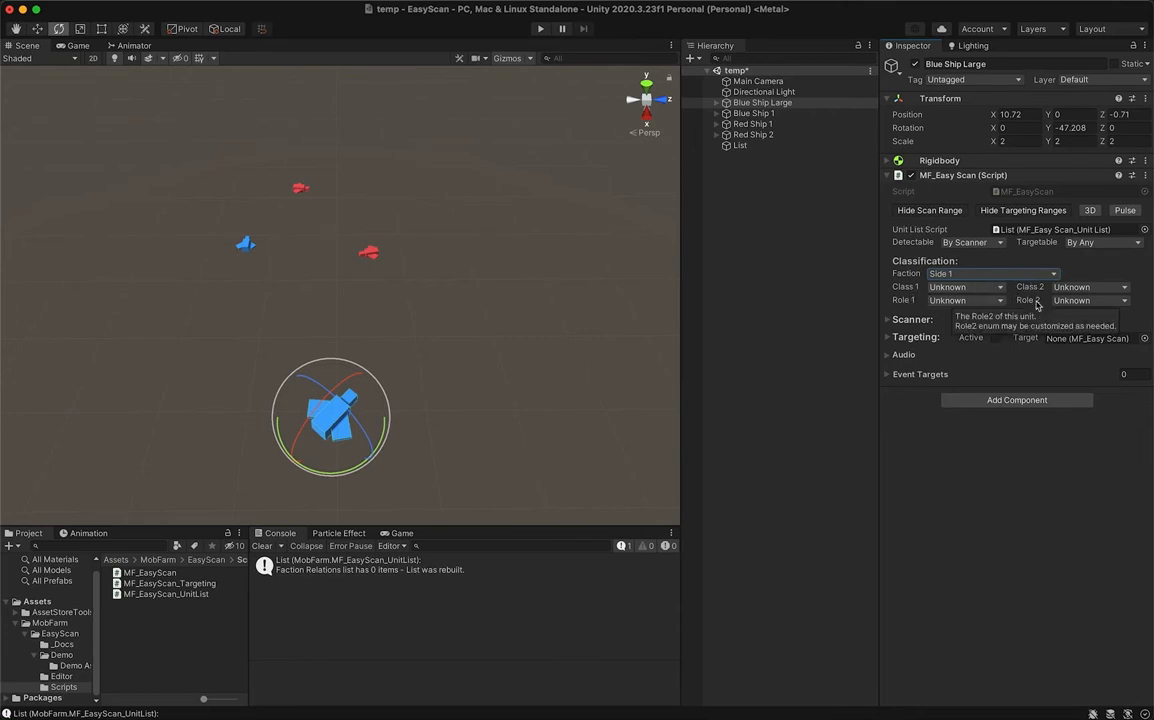
- Examine the choices for Blue Ship Large's Class 1, Class 2, Role 1 and Role 2, and their enum definitions in MF_EasyScan.cs
left_click(1002, 288)
left_click(1003, 292)
left_click(1000, 290)
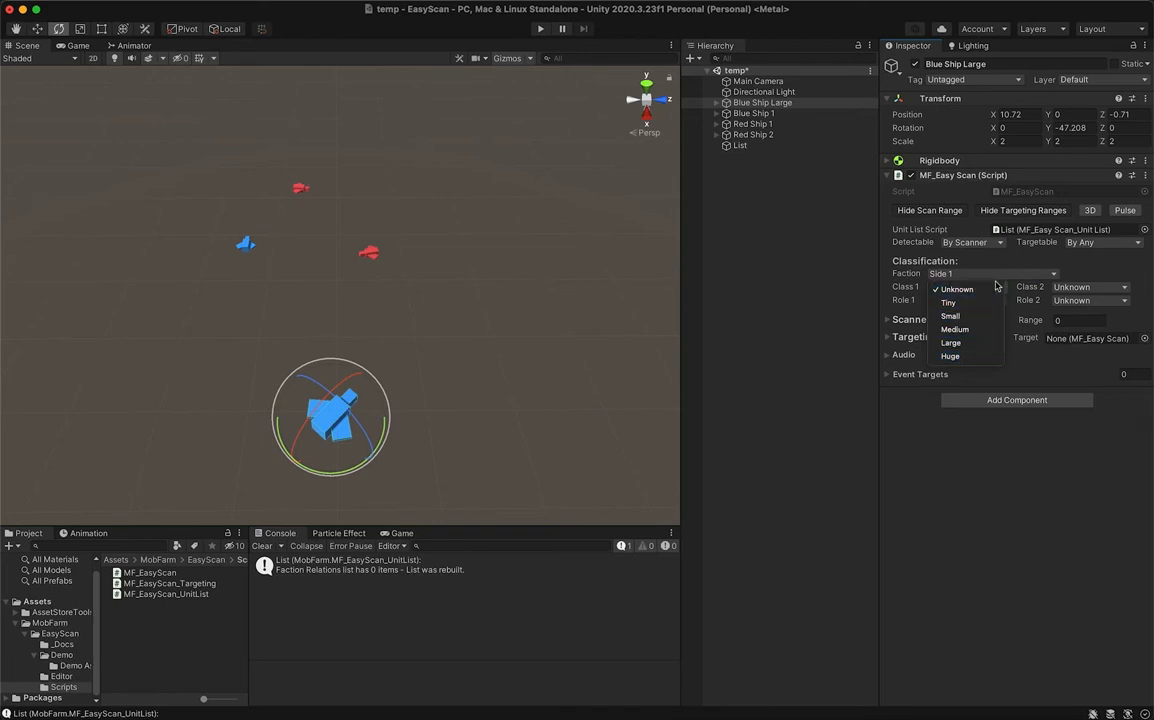
left_click(981, 289)
left_click(1100, 288)
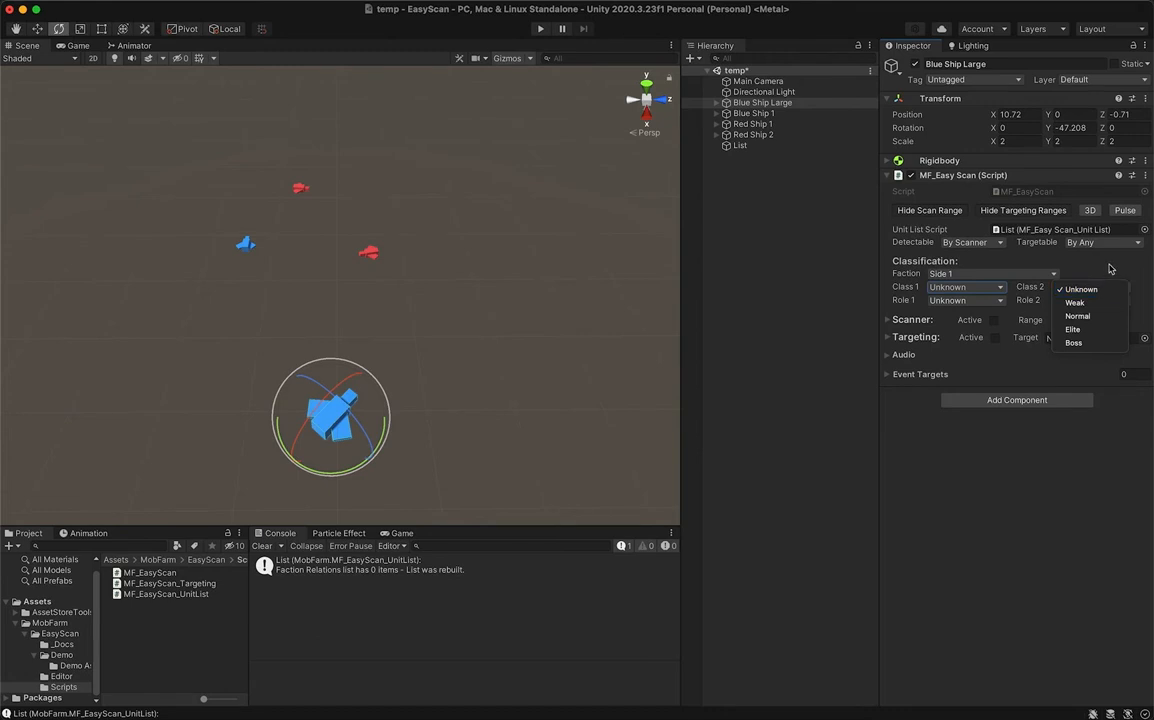
left_click(1105, 273)
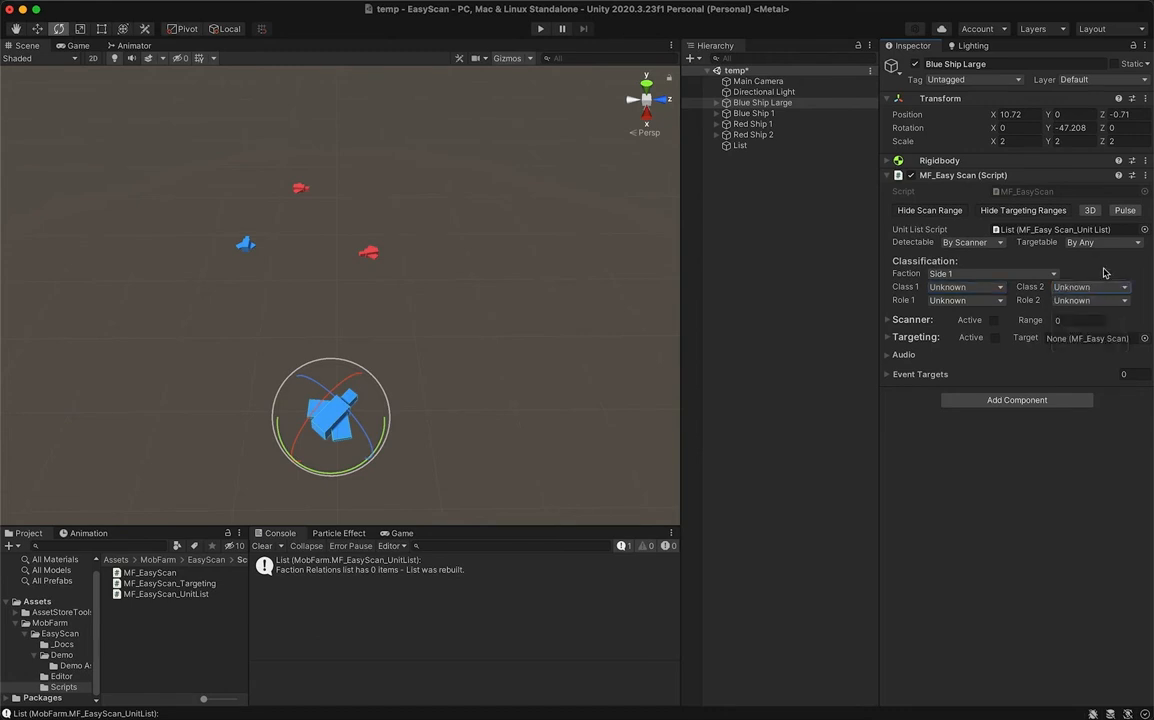
left_click(1000, 301)
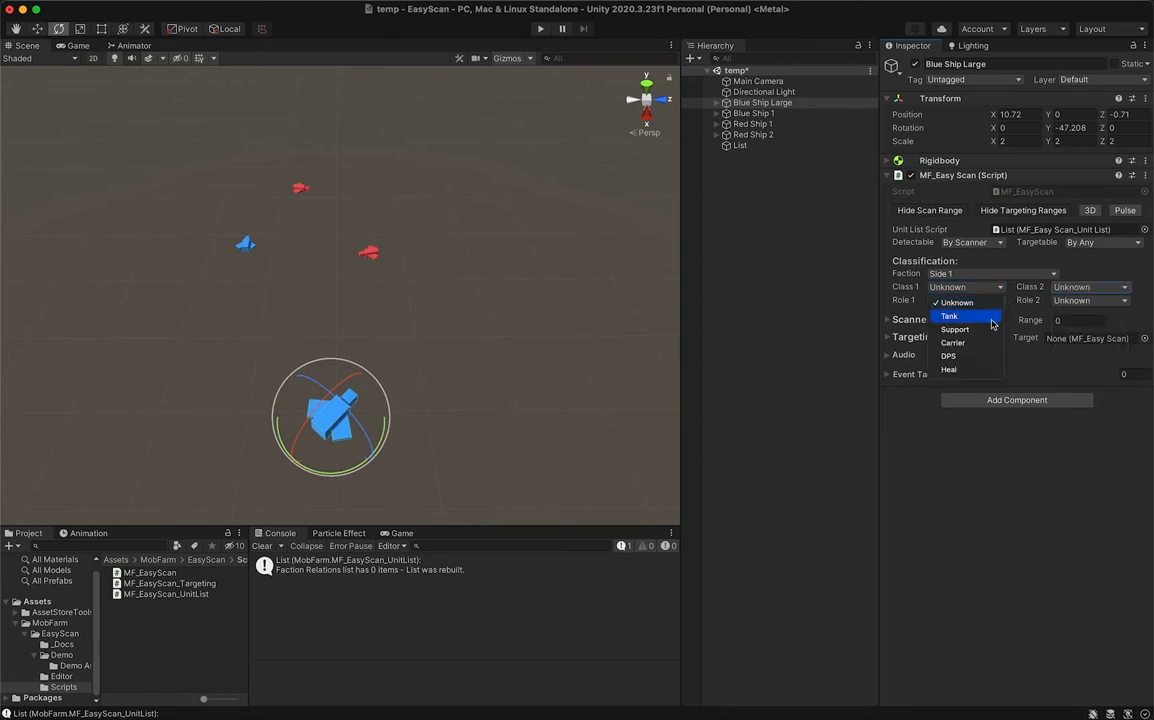
left_click(1024, 309)
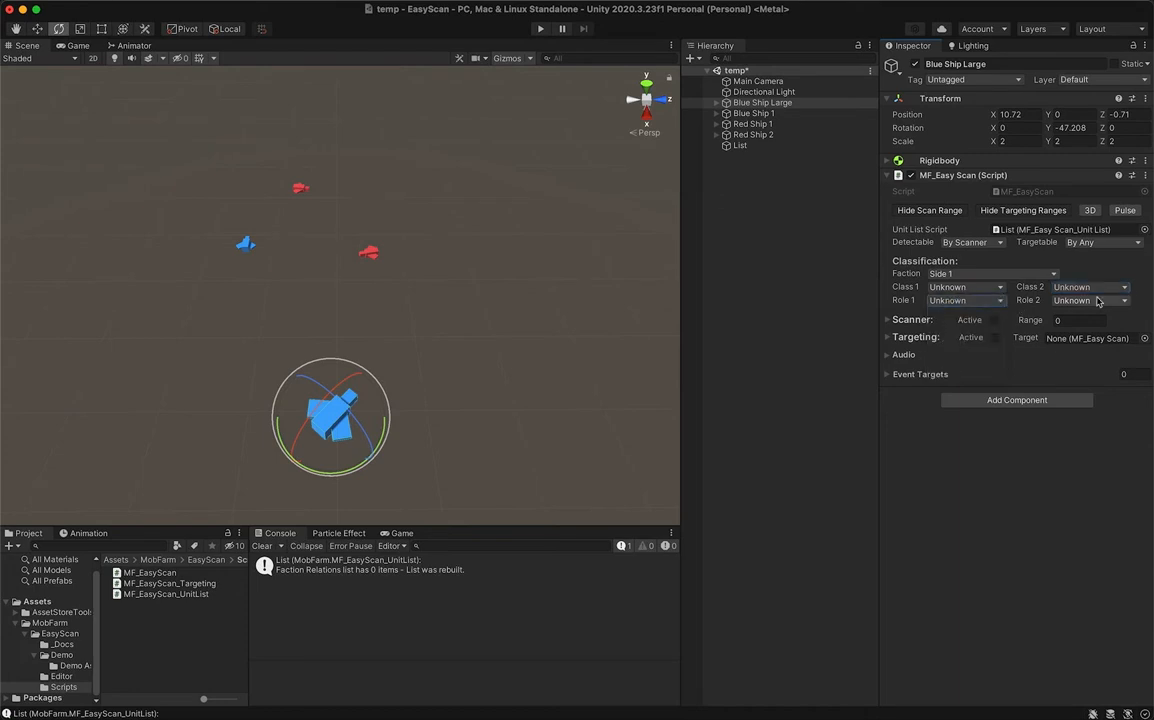
left_click(1098, 301)
left_click(1032, 308)
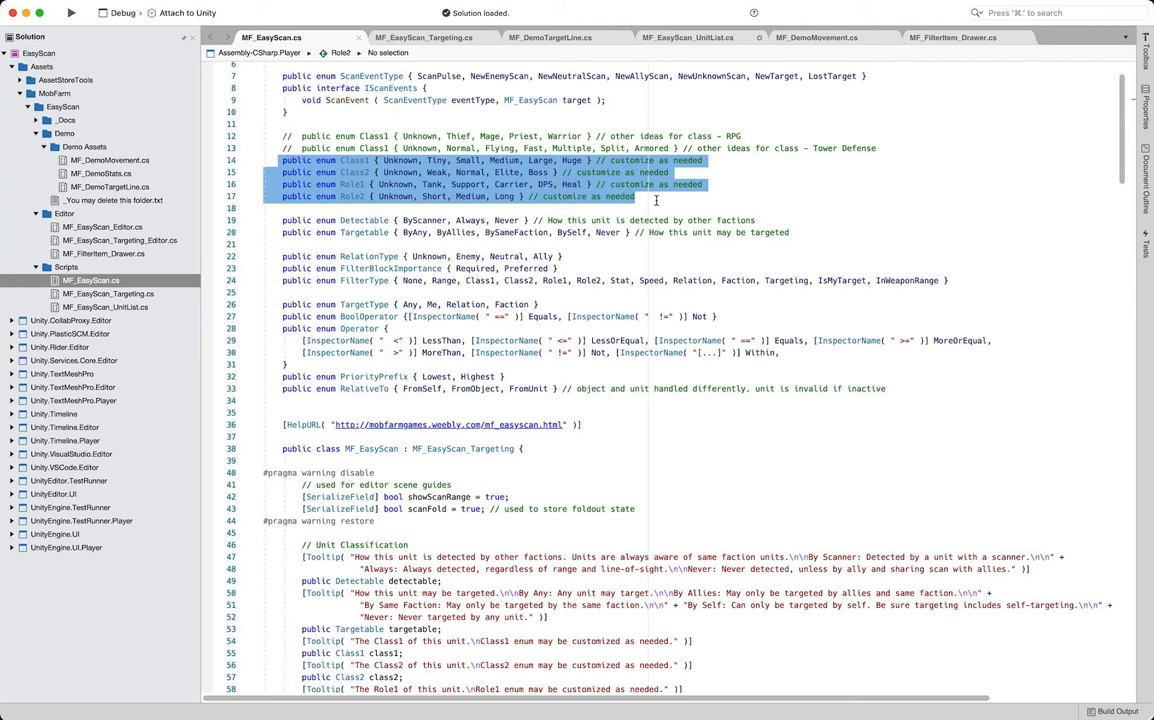
left_click(656, 200)
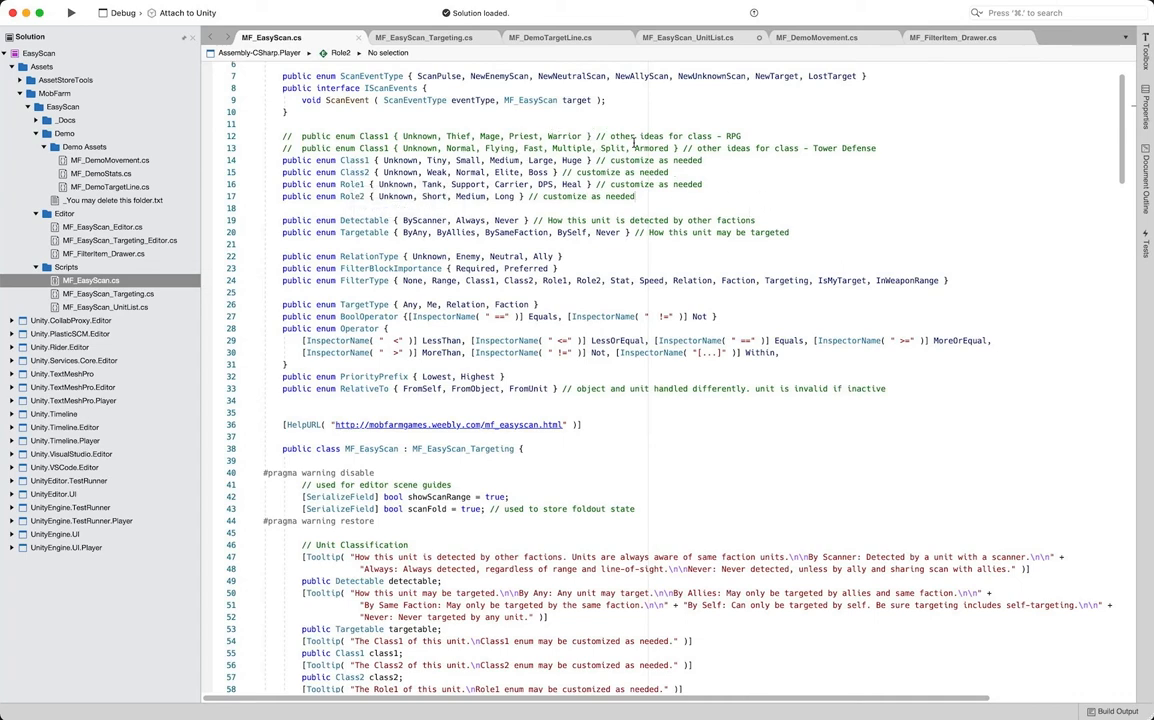
- Switch back to Unity and activate Blue Ship Large's scanner with a range of 50
key("super+Tab")
left_click(925, 325)
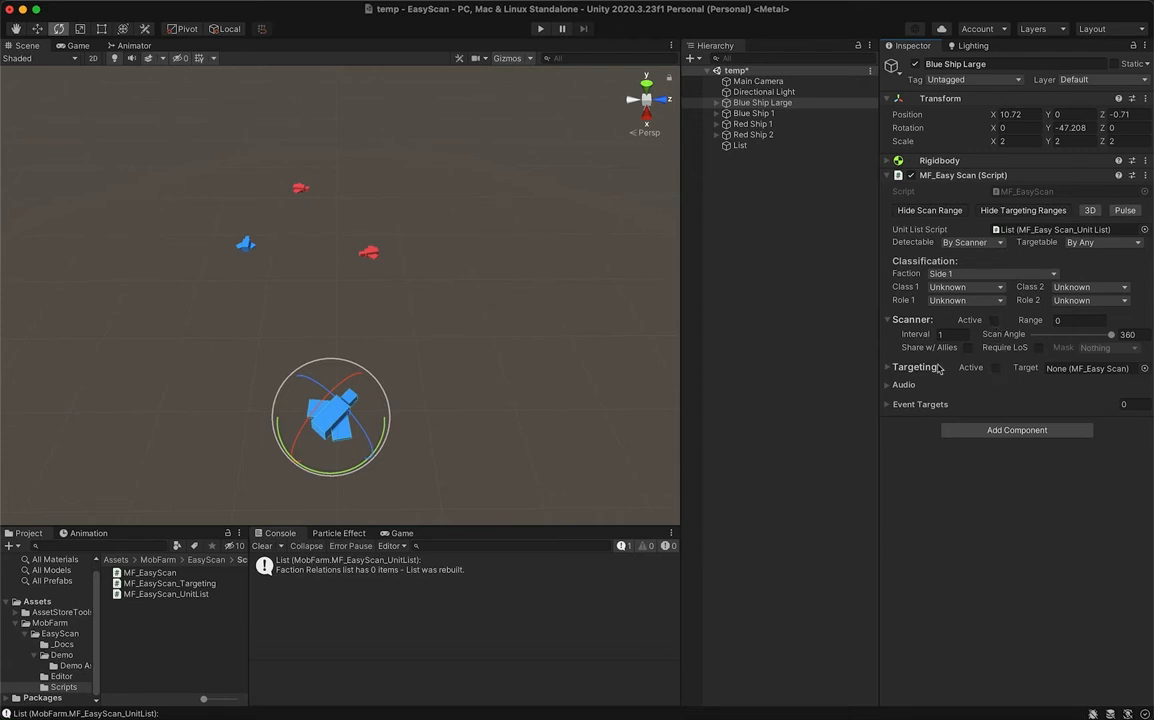
left_click(1066, 320)
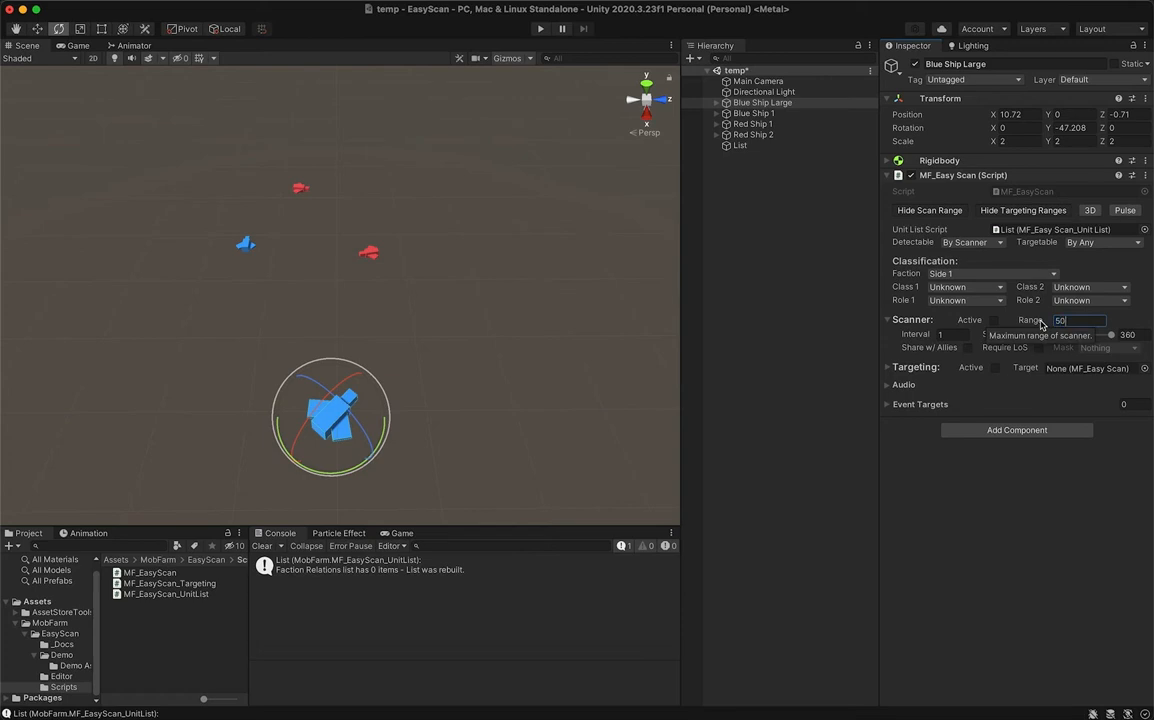
left_click(989, 320)
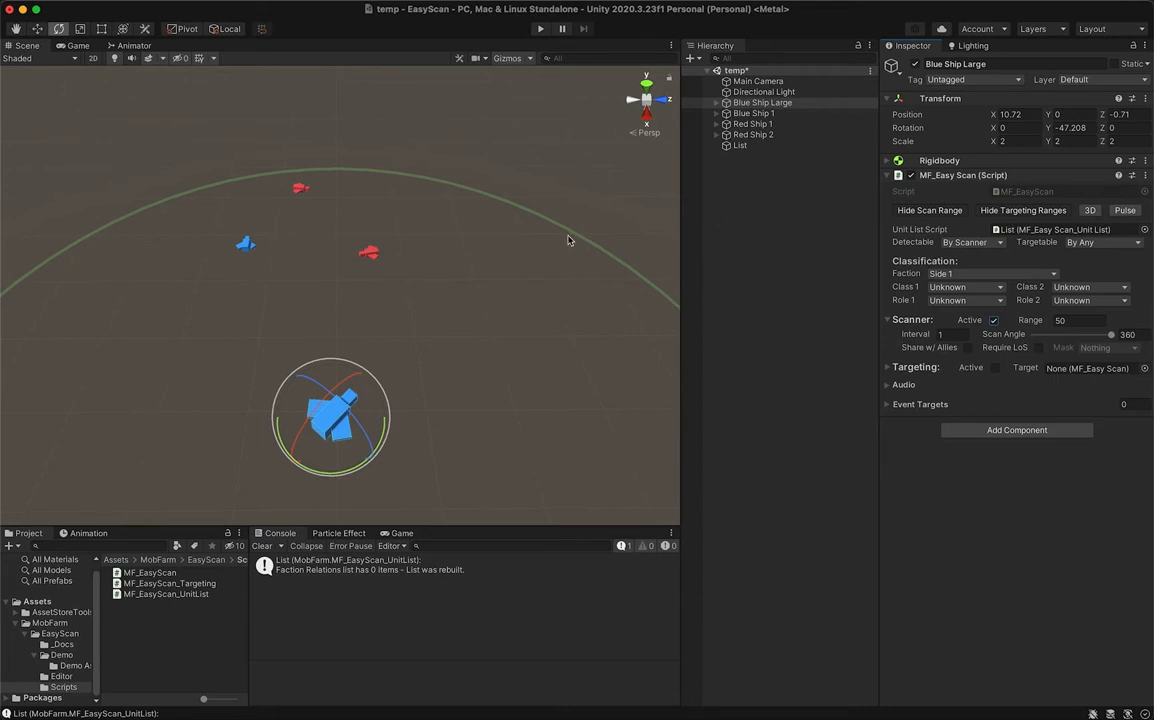
- Preview Blue Ship Large's scan range as a 3D sphere in the scene and return it to the flat display
scroll(567, 240, "down", 5)
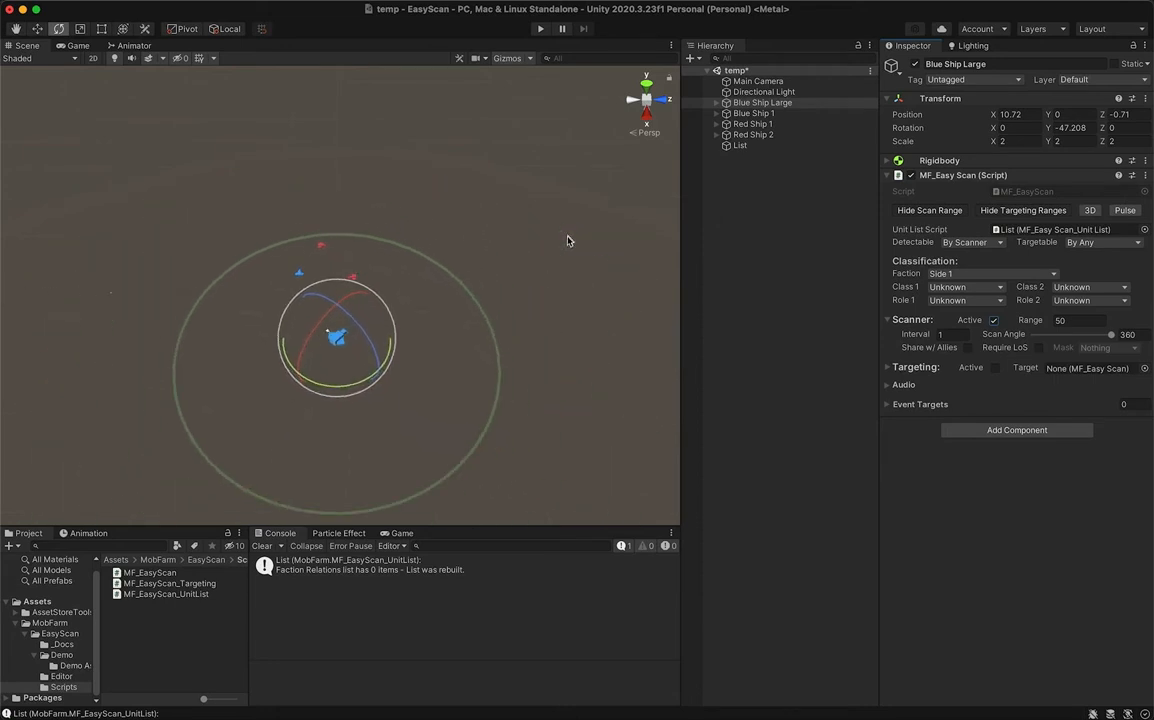
left_click(16, 28)
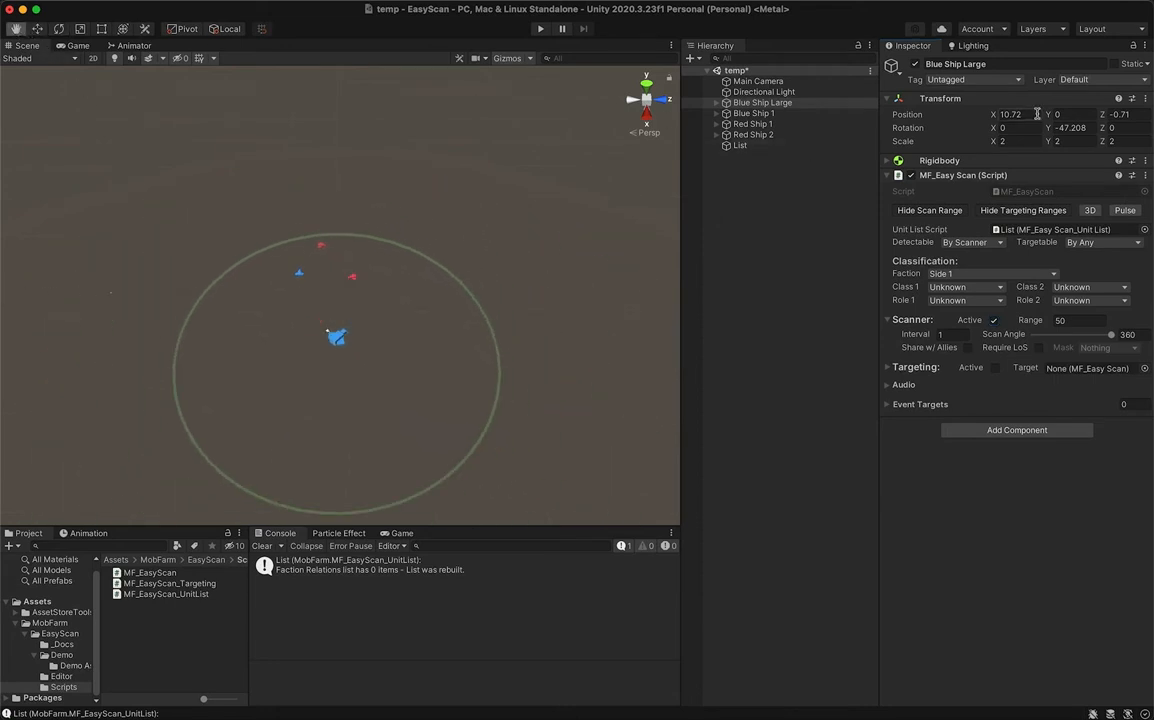
left_click(1090, 211)
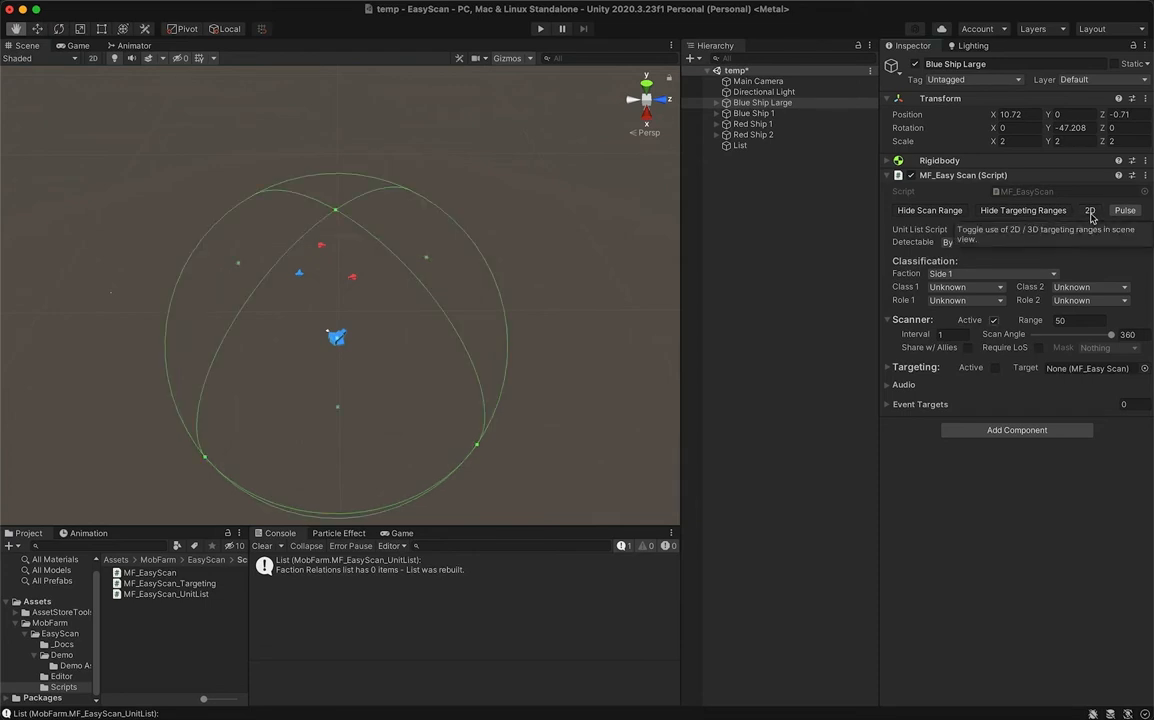
left_click(1091, 214)
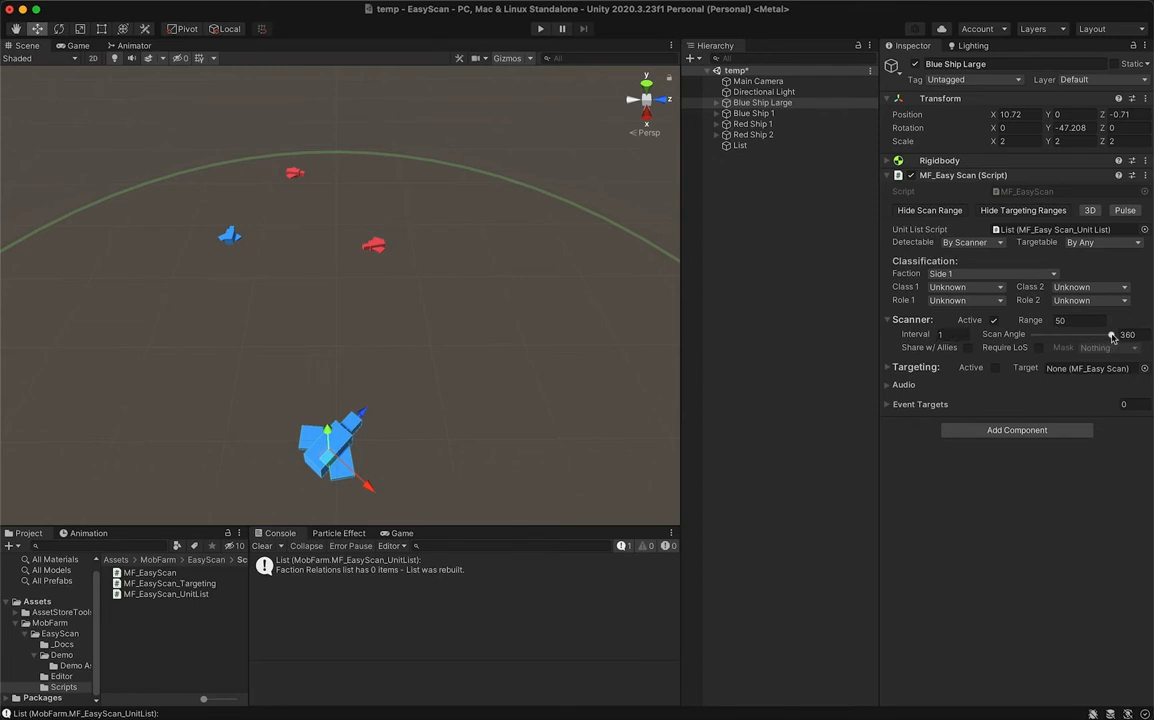
- Try the scanner's Scan Angle and its Require LoS option with the mask choices, returning the angle to 360 and Require LoS to off
mouse_move(1112, 337)
left_mouse_down()
mouse_move(1039, 346)
mouse_move(1113, 336)
left_mouse_up()
left_click(1039, 347)
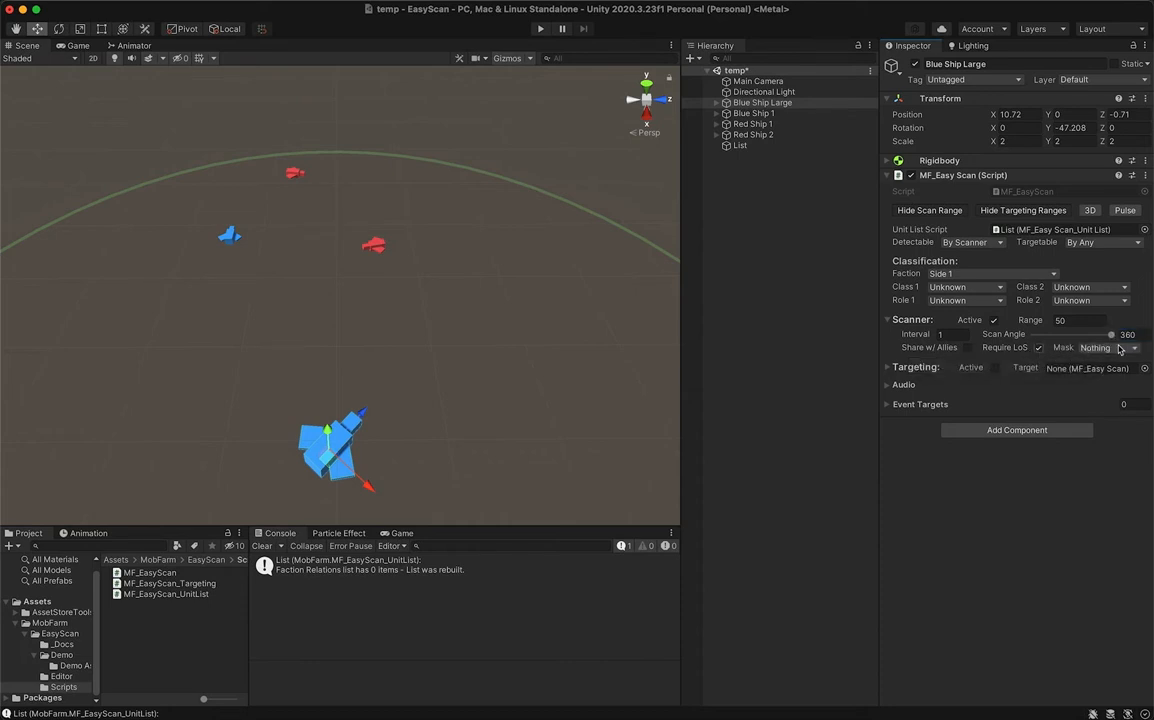
left_click(1123, 349)
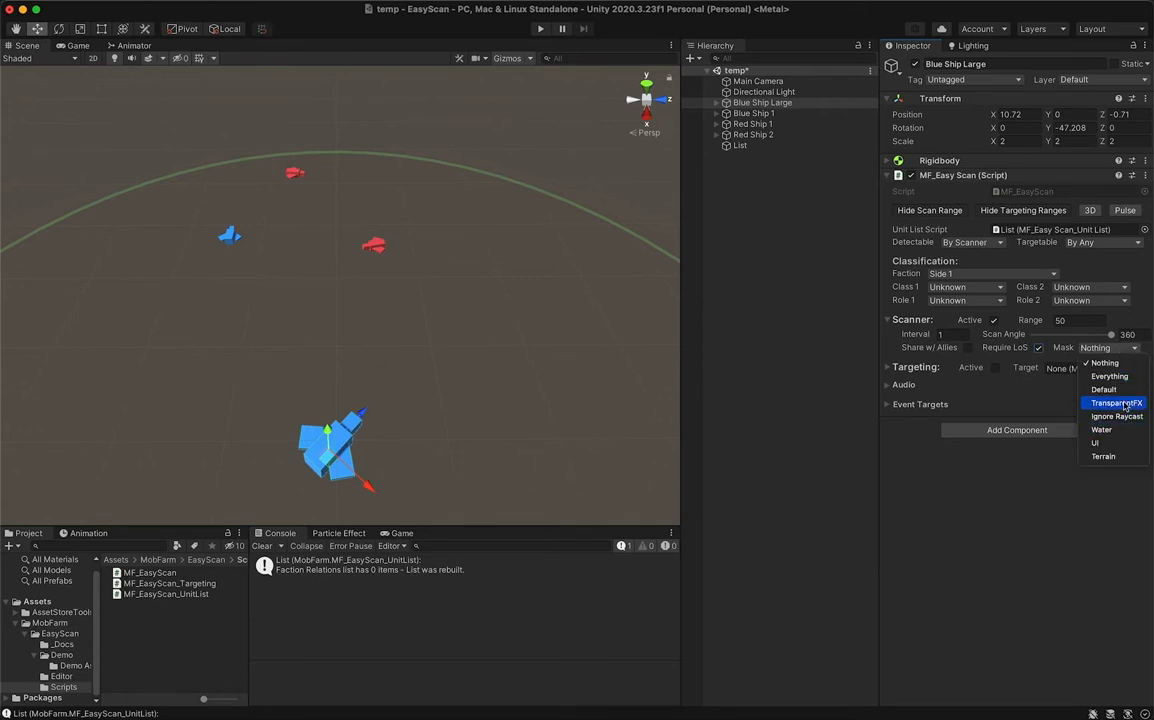
left_click(1062, 350)
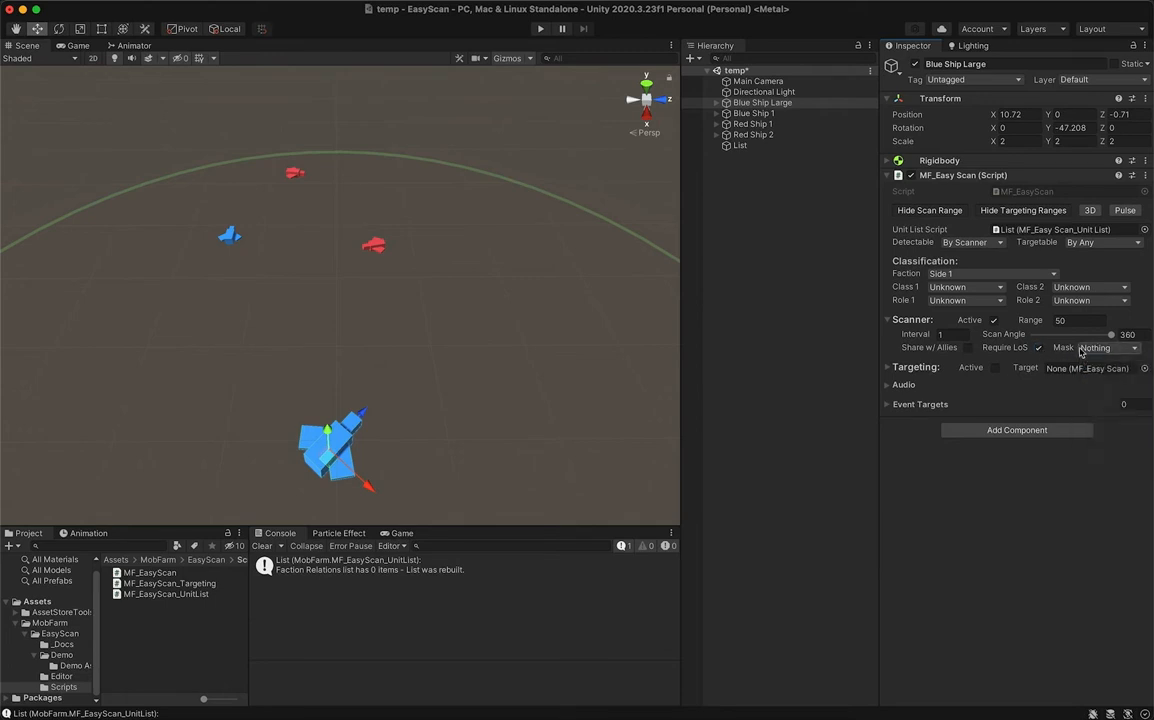
left_click(1039, 349)
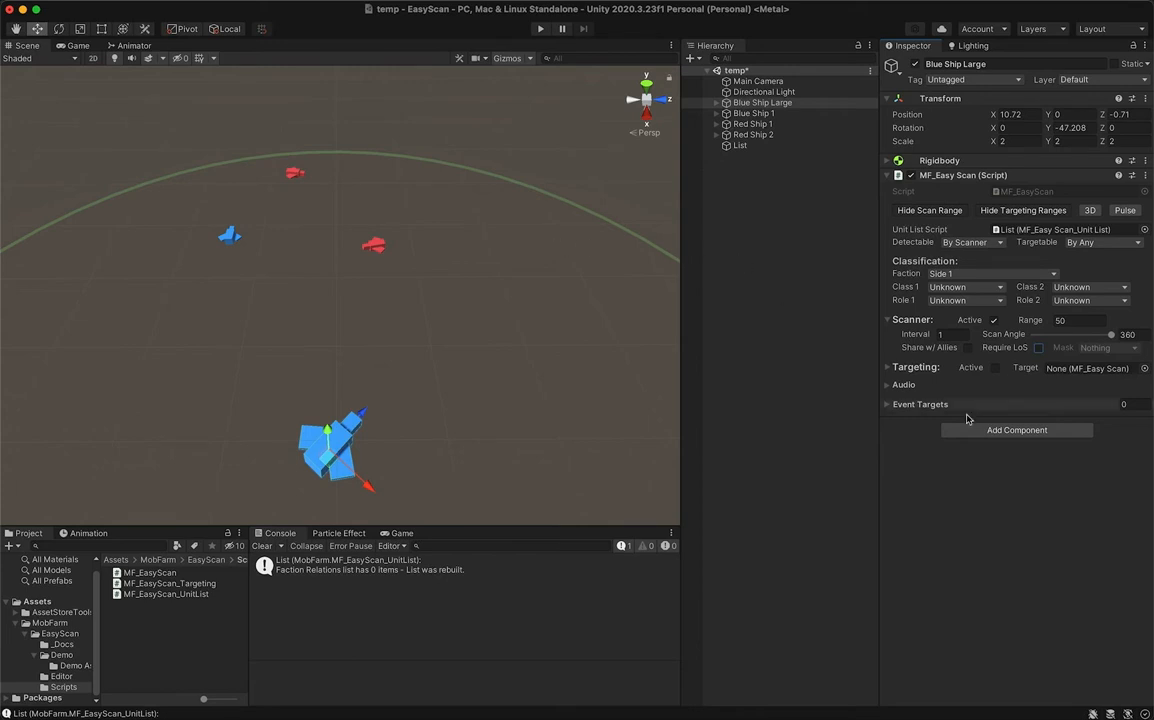
- Activate targeting on Blue Ship Large with a Range Min of 20 and a Range Max of 40
left_click(924, 321)
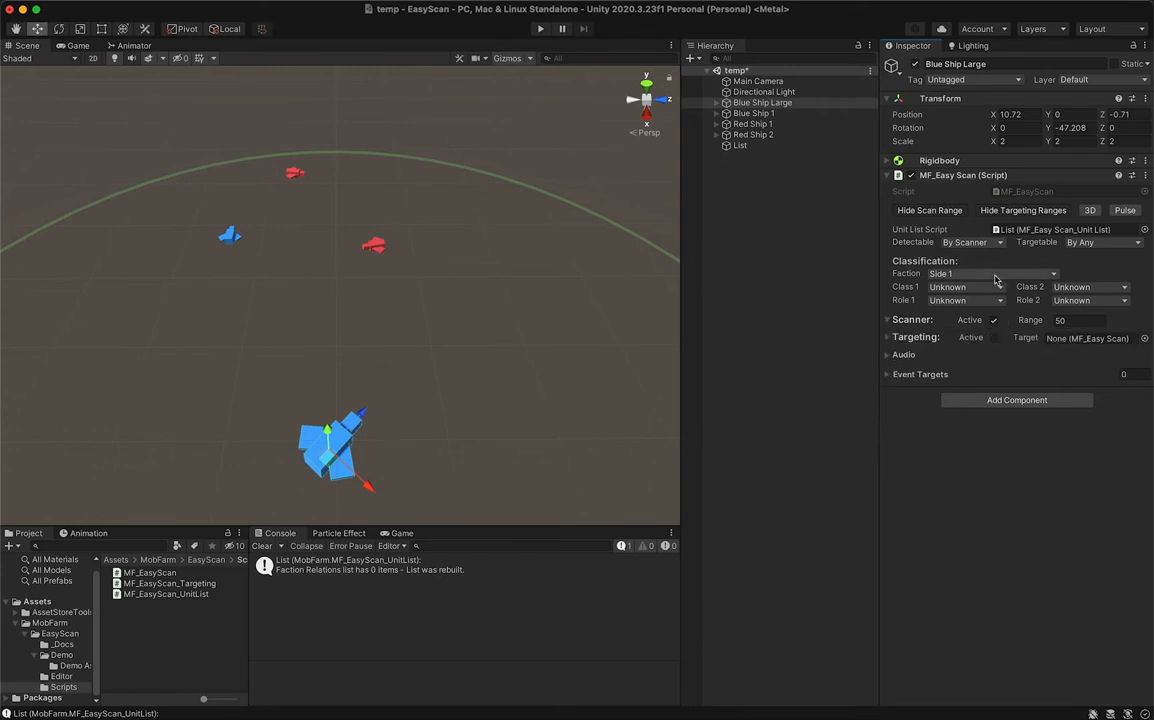
left_click(925, 339)
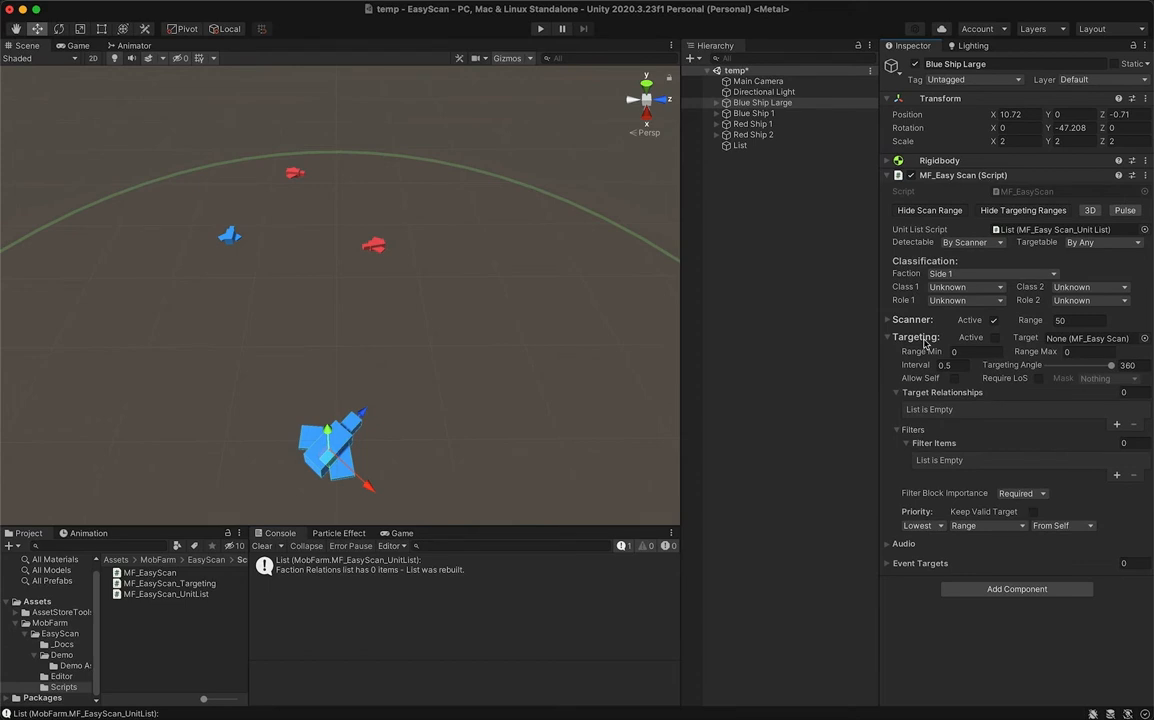
left_click(913, 432)
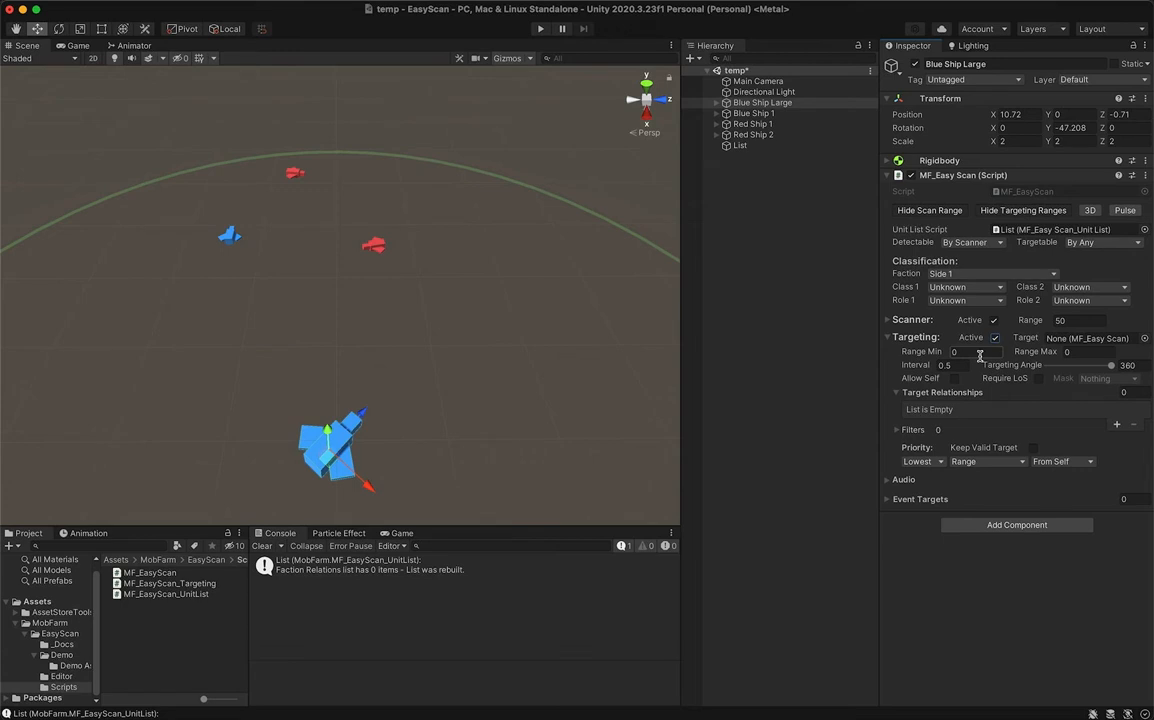
left_click(1058, 357)
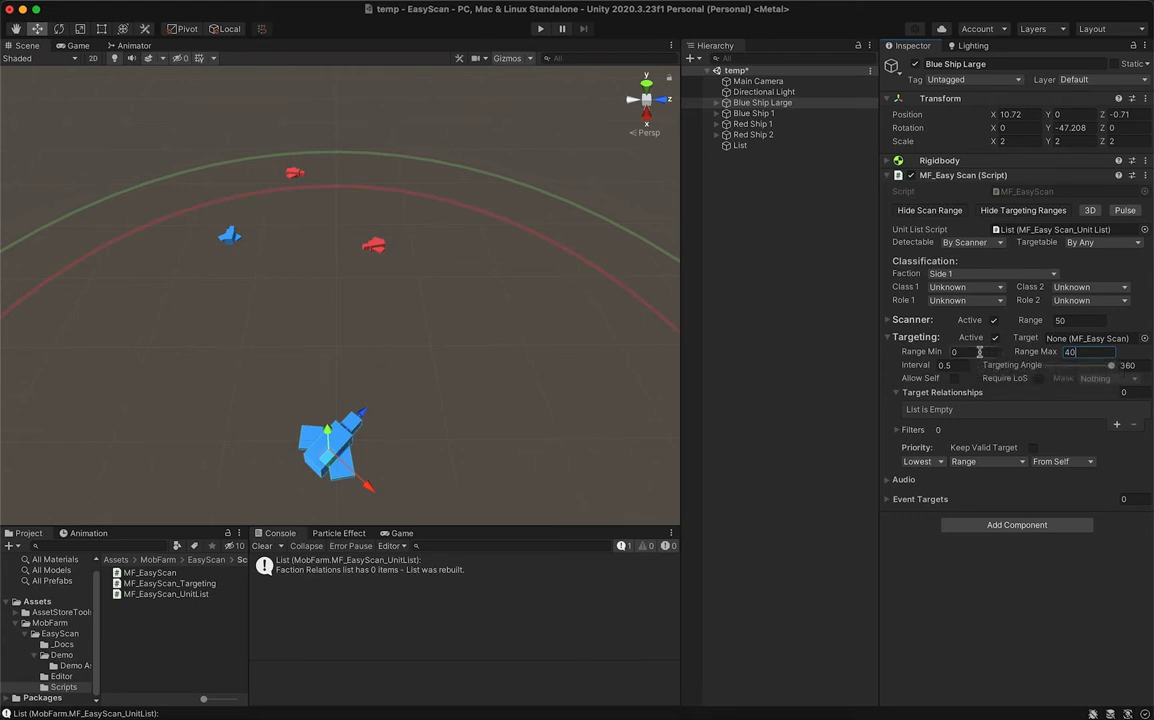
left_click(943, 353)
- Set the targeting Interval to 0 and try the Targeting Angle, returning it to 360
left_click(960, 366)
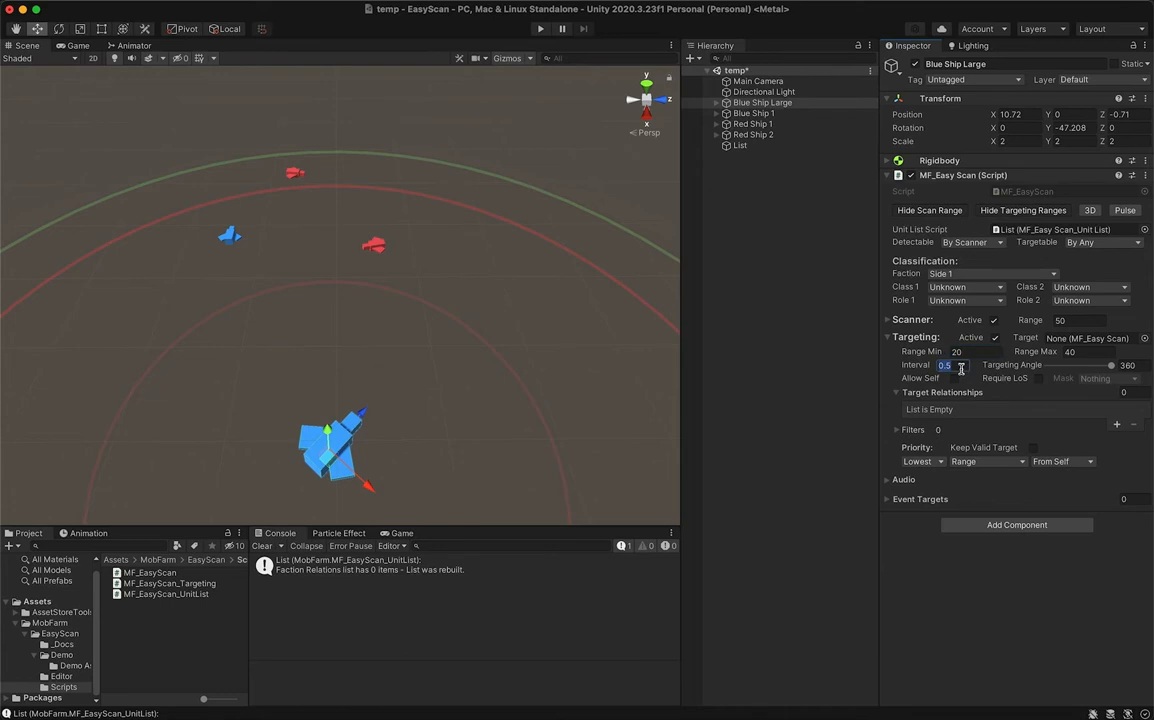
type("0")
mouse_move(1111, 366)
left_mouse_down()
mouse_move(1056, 376)
mouse_move(1120, 372)
left_mouse_up()
- Add a Target Relationships entry to Blue Ship Large and set it to Enemy
mouse_move(1010, 383)
mouse_move(968, 400)
left_click(1117, 424)
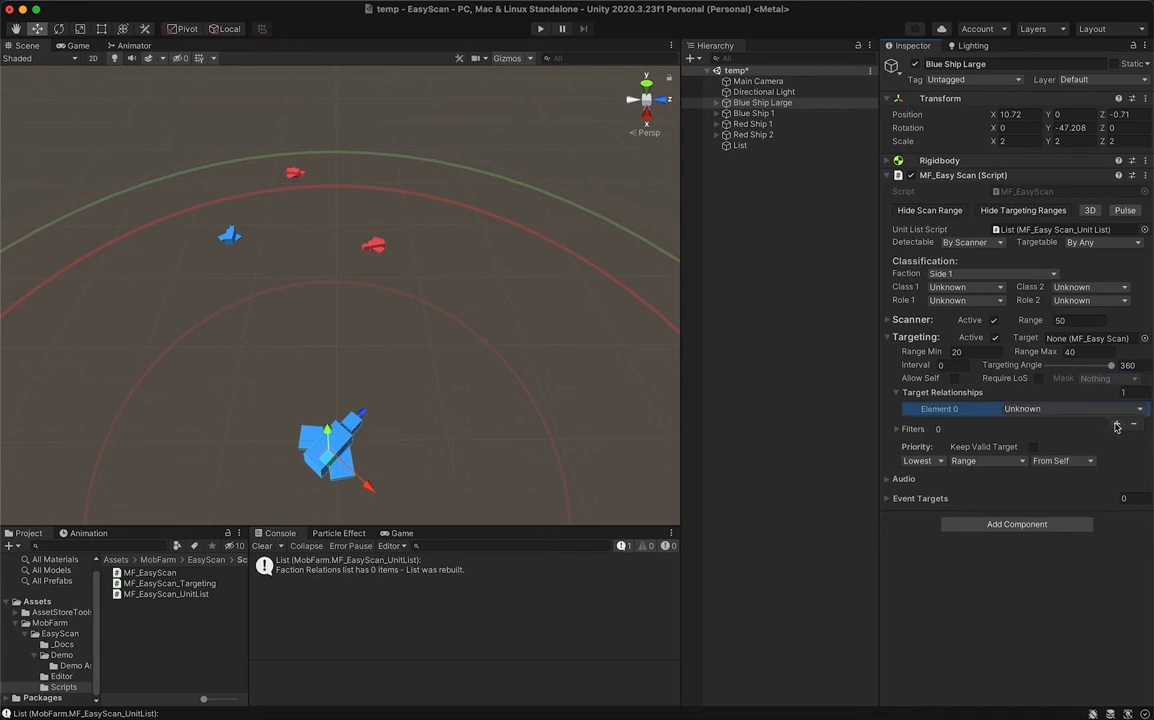
left_click(1071, 409)
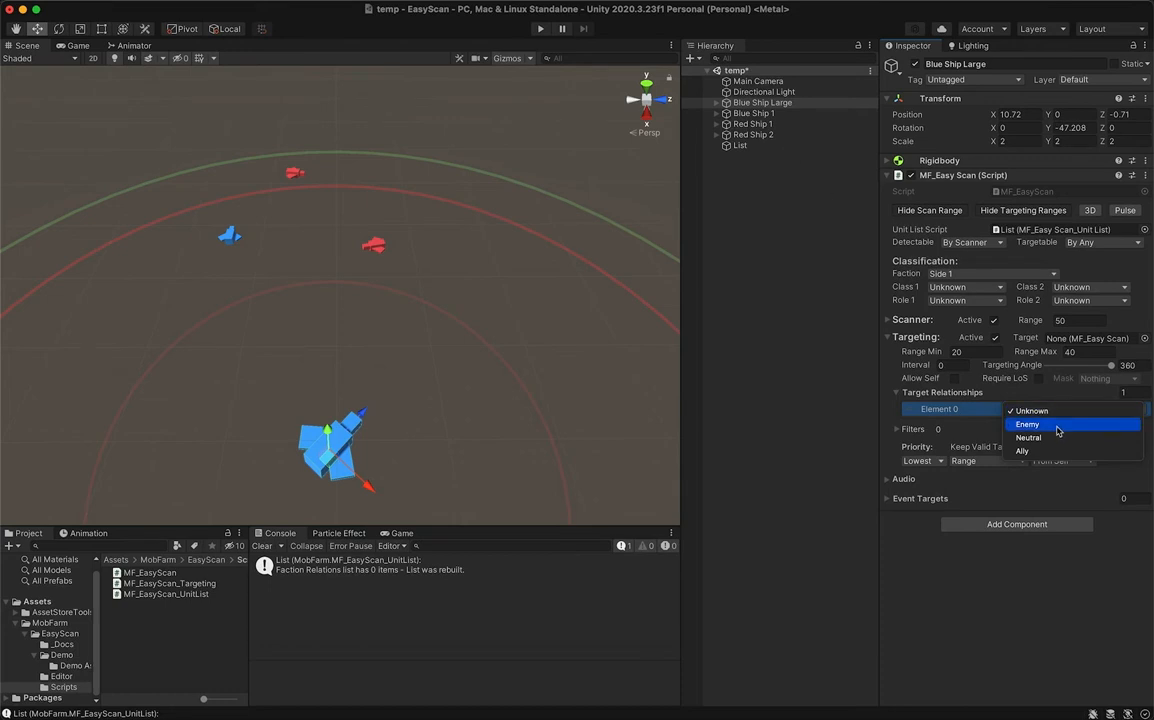
left_click(1055, 425)
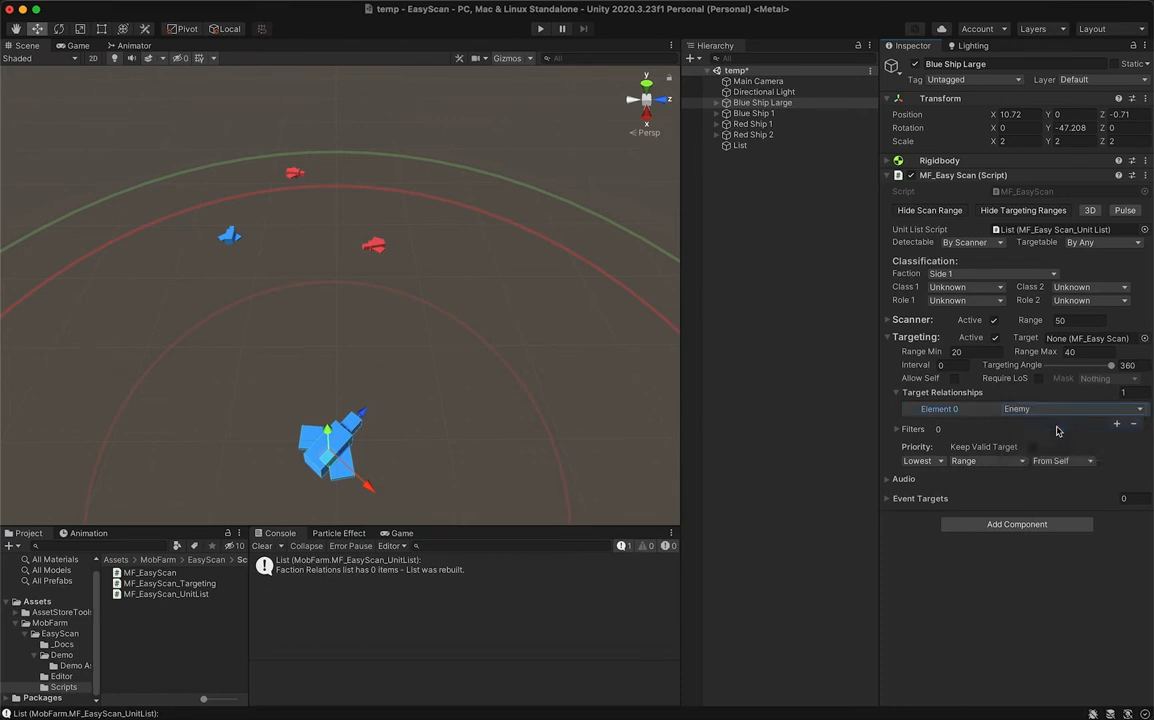
left_click(1055, 409)
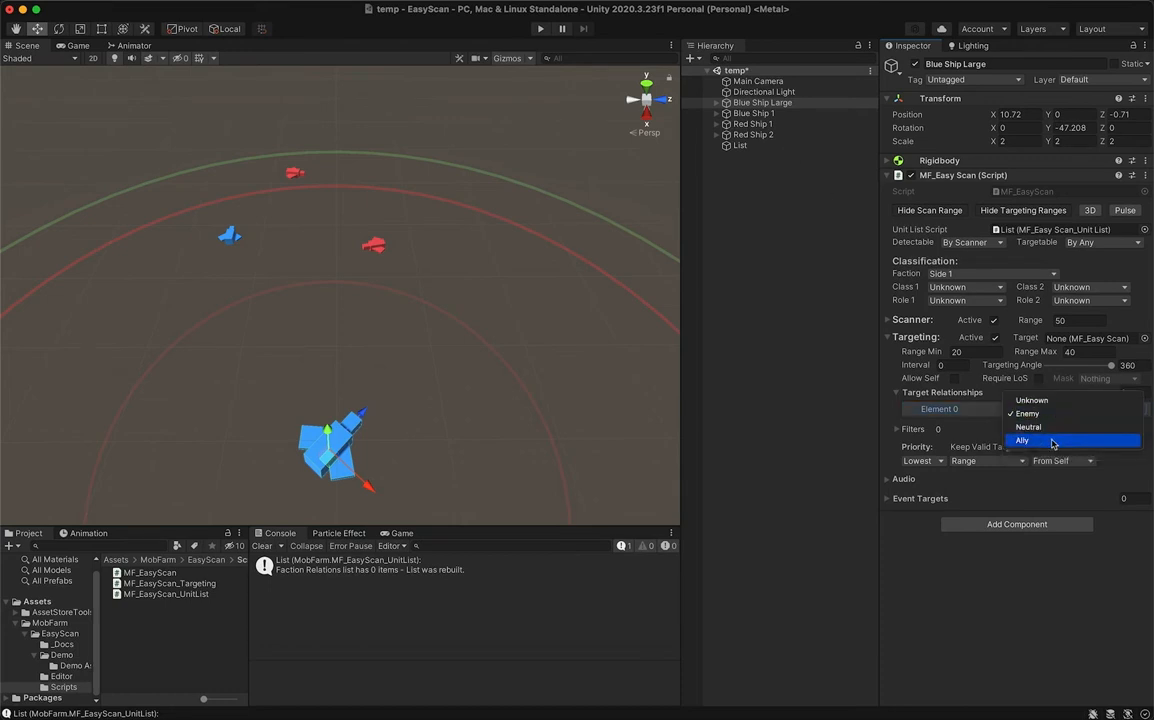
left_click(988, 429)
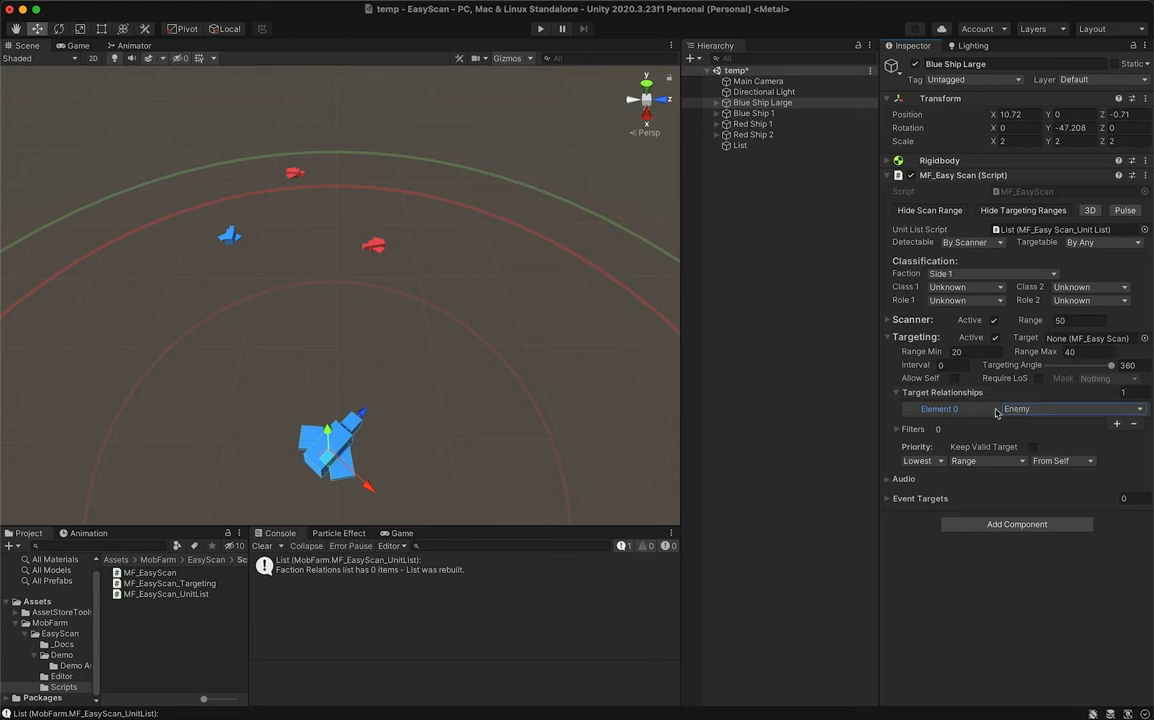
- Try a second Target Relationships entry set to Neutral and remove it again
left_click(1116, 423)
left_click(1110, 422)
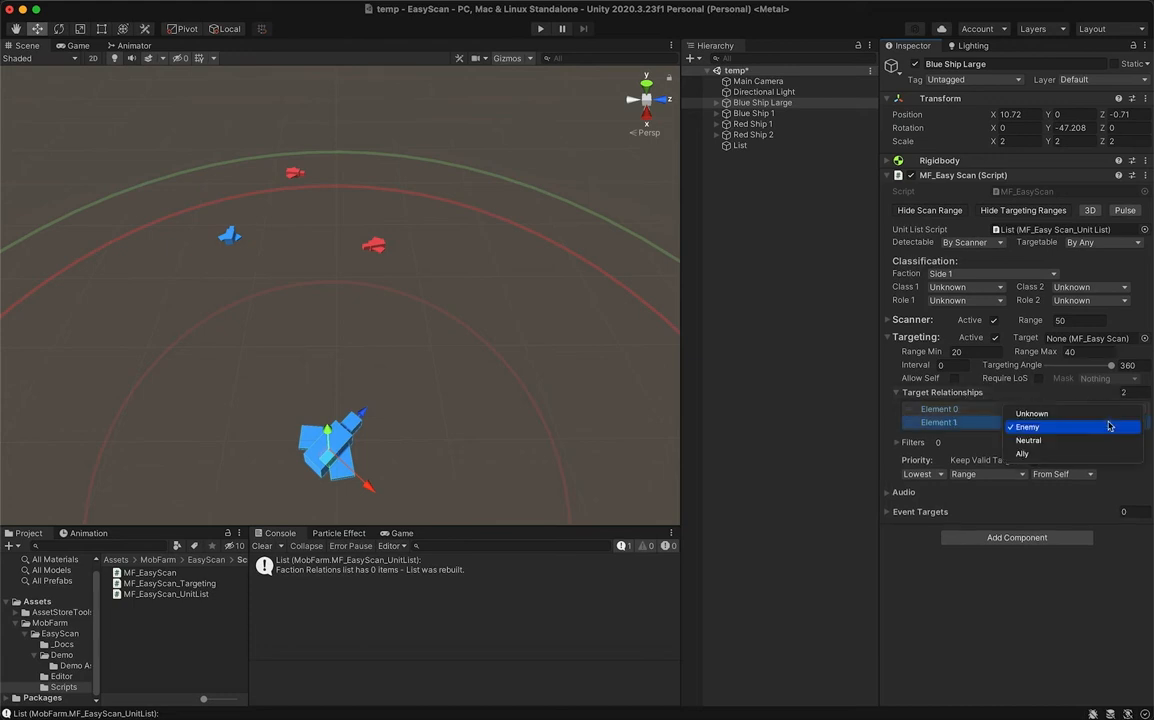
left_click(1107, 446)
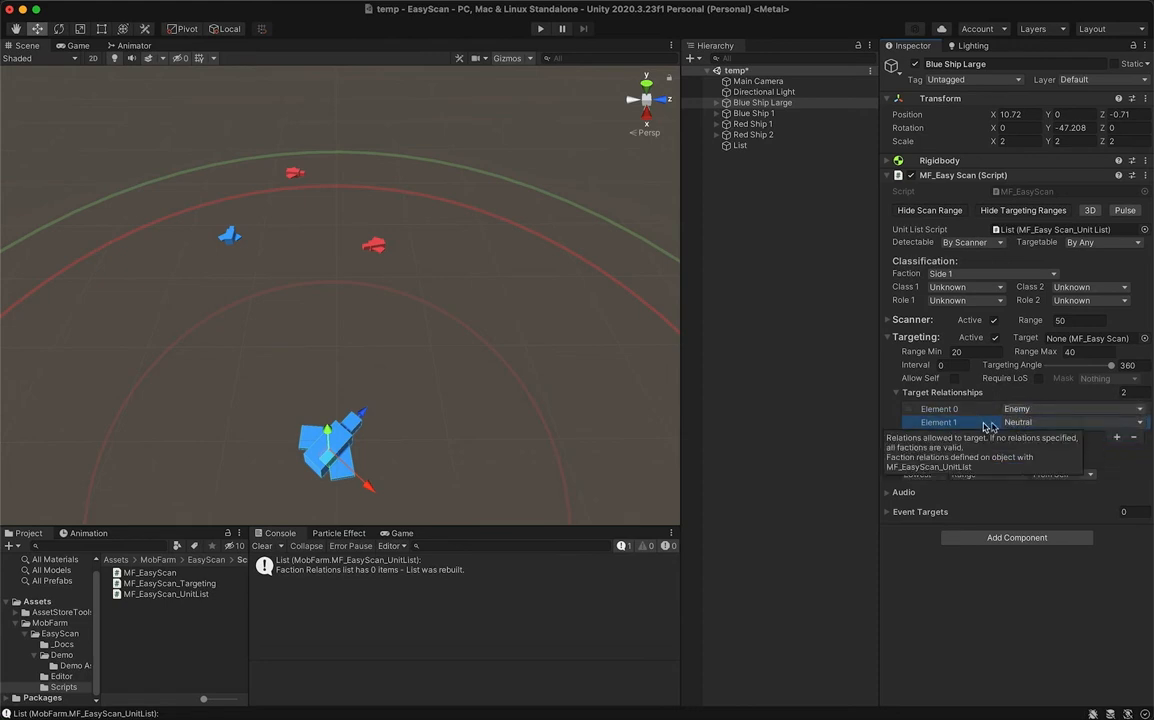
left_click(1133, 441)
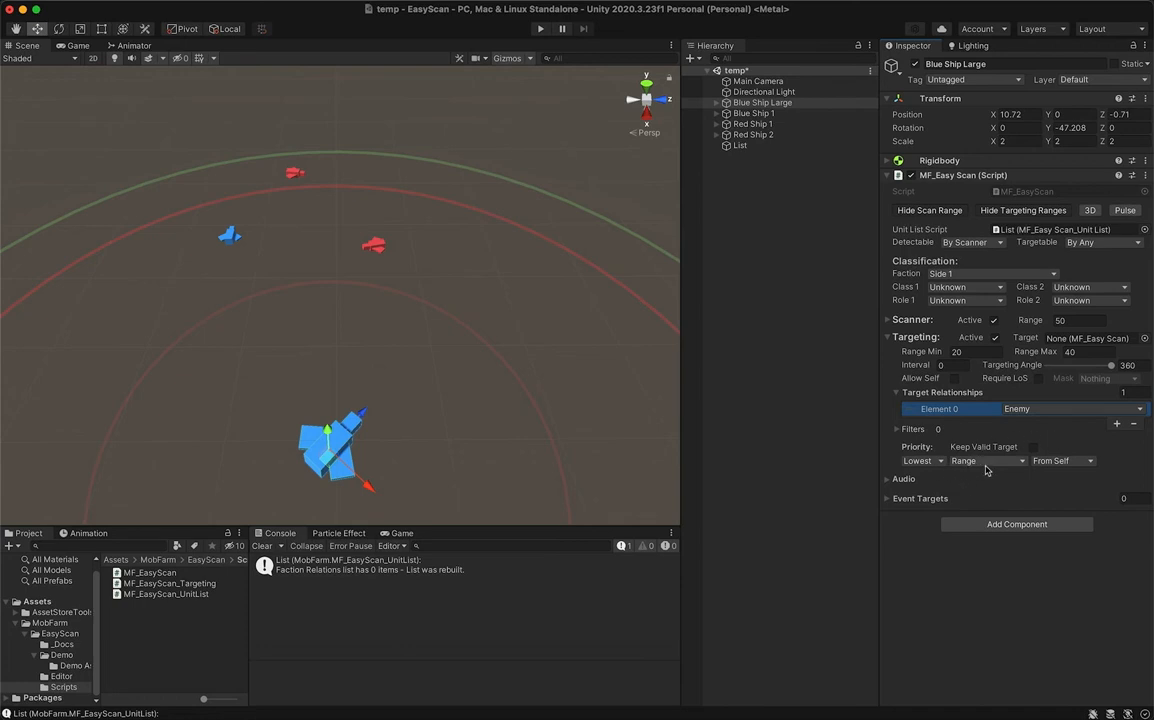
- Review the choices for the targeting Priority's order, its Range criterion and its From Self reference
left_click(940, 463)
left_click(984, 480)
left_click(990, 461)
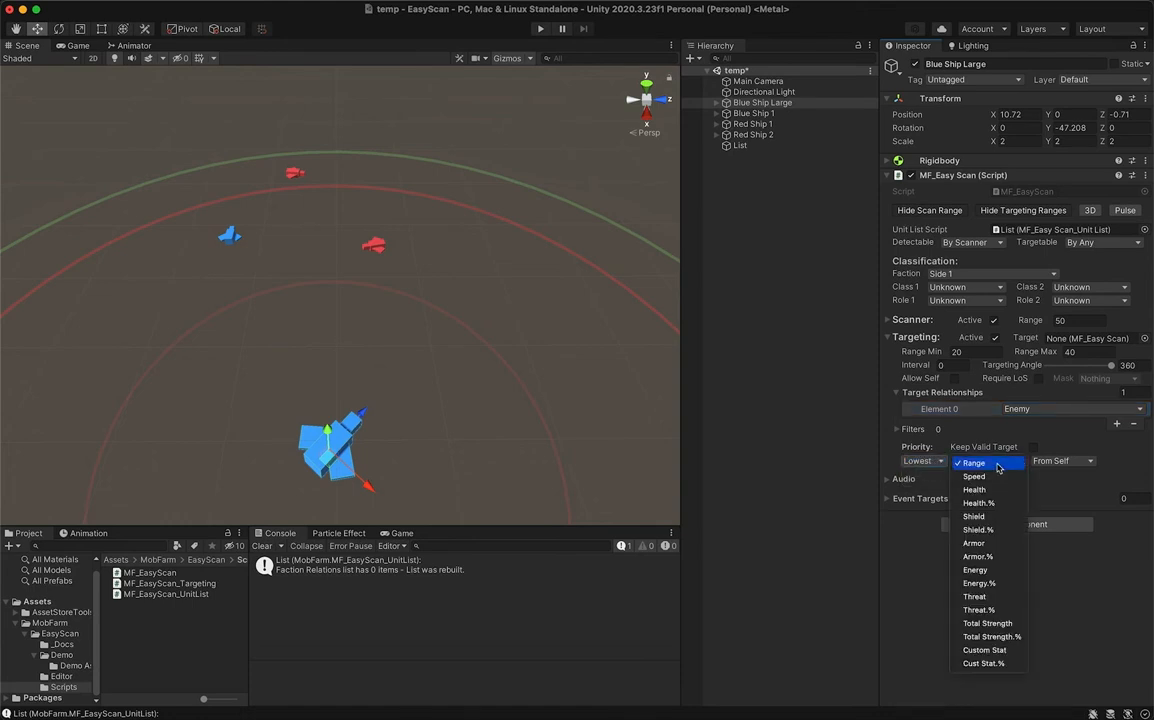
left_click(1046, 486)
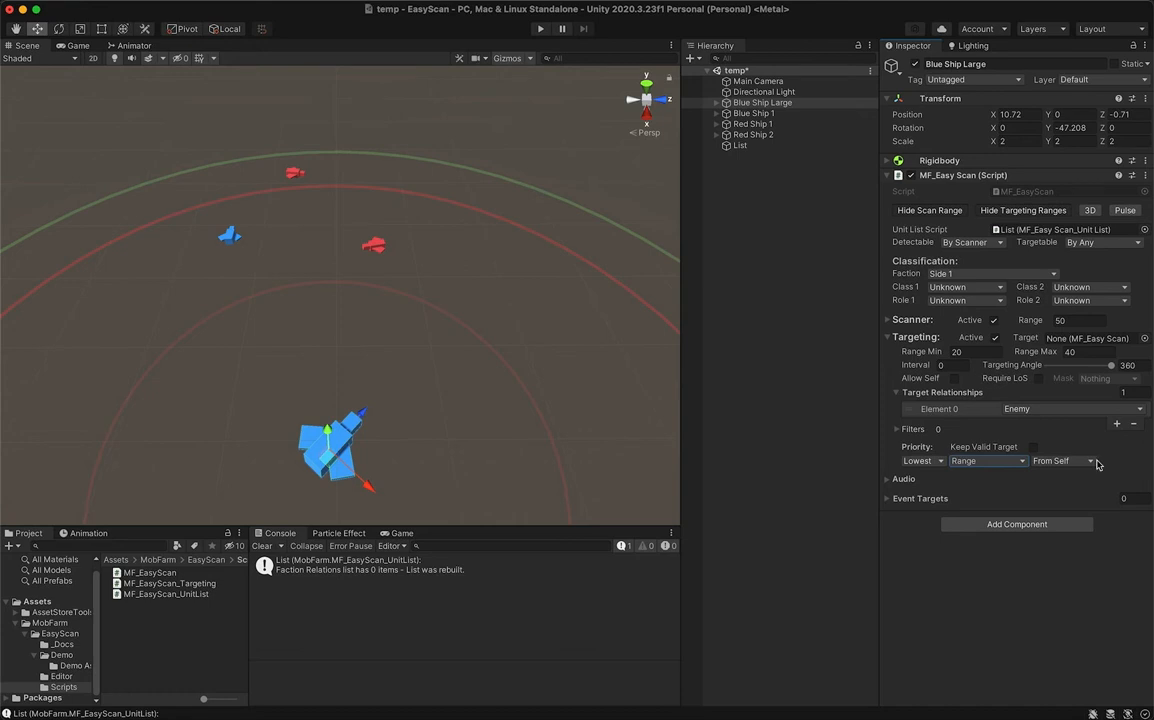
left_click(1090, 462)
left_click(1080, 447)
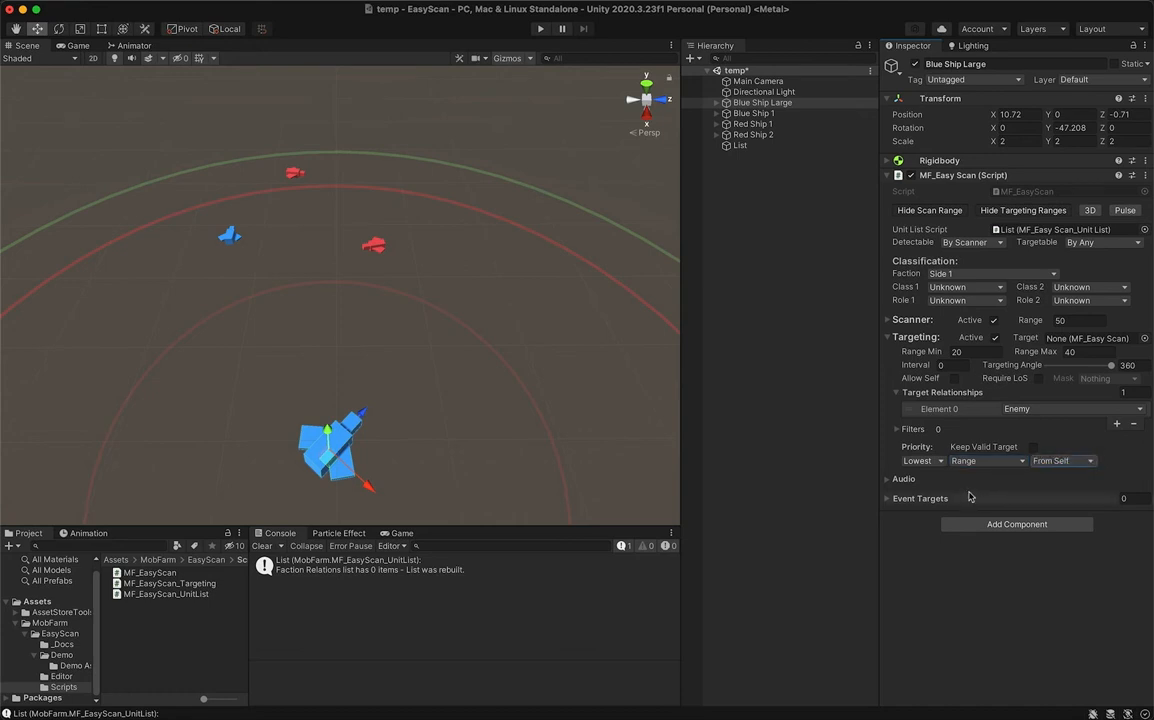
- Collapse Blue Ship Large's Targeting section and look over the sound slots in its Audio section before collapsing that too
left_click(887, 481)
left_click(888, 337)
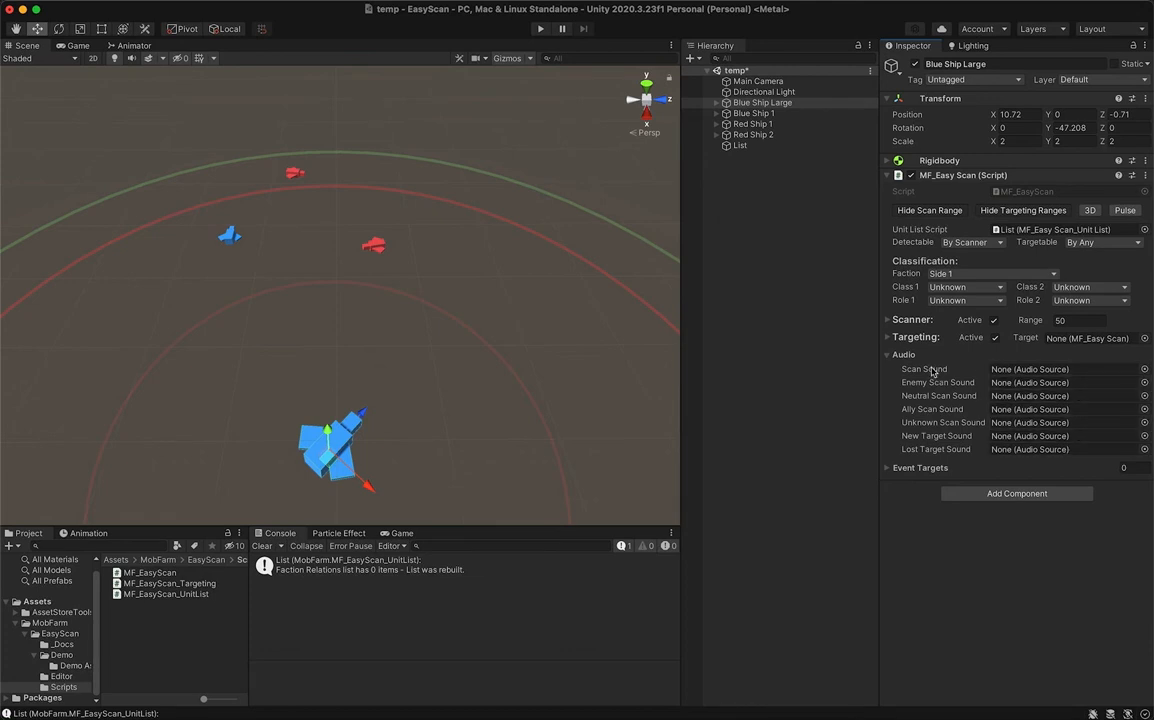
mouse_move(945, 372)
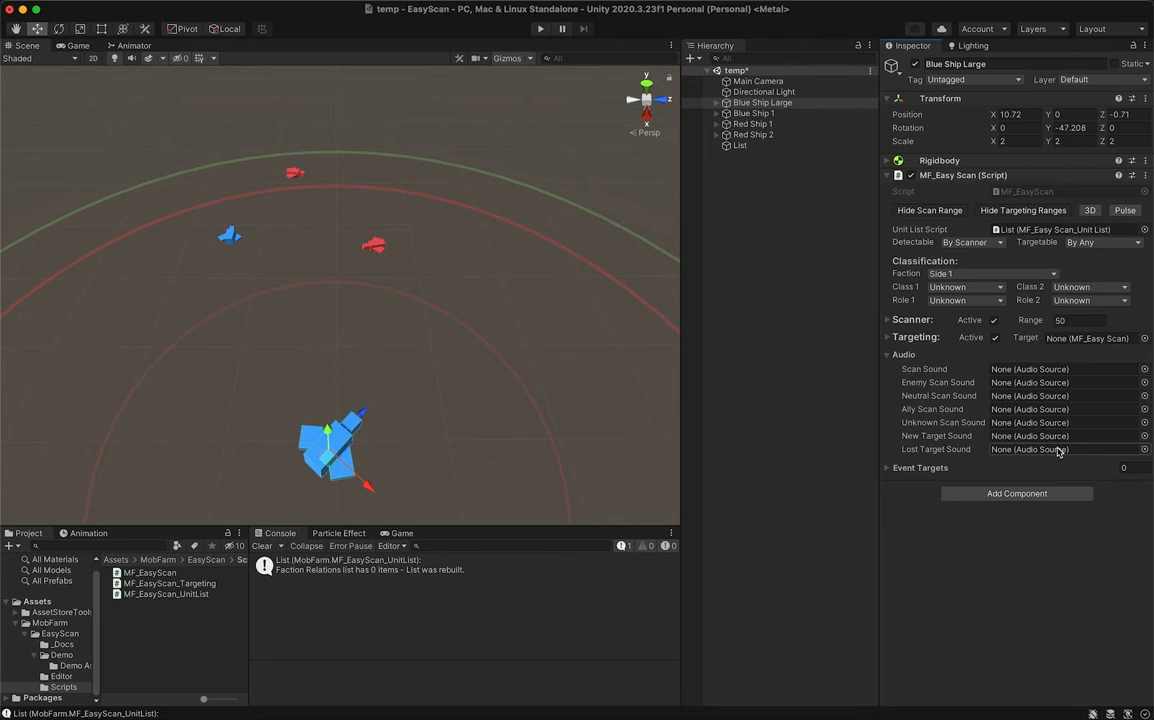
left_click(900, 355)
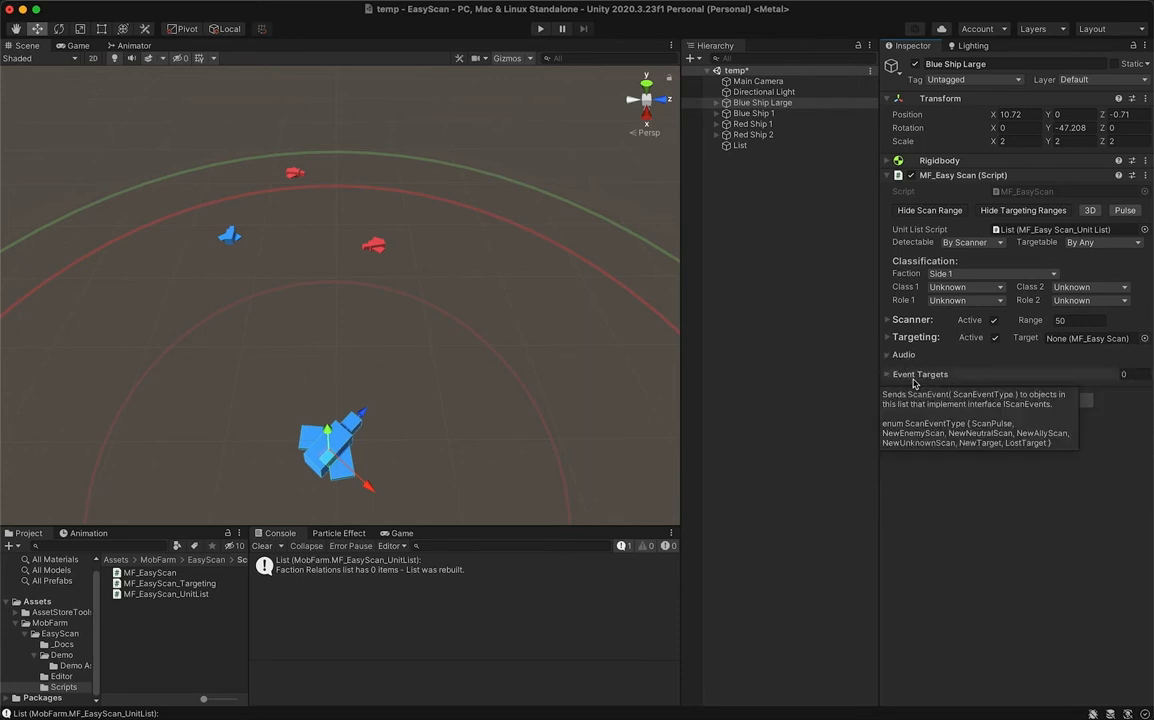
- Look over Blue Ship Large's Event Targets list, collapse it, and expand the Targeting section again
left_click(914, 376)
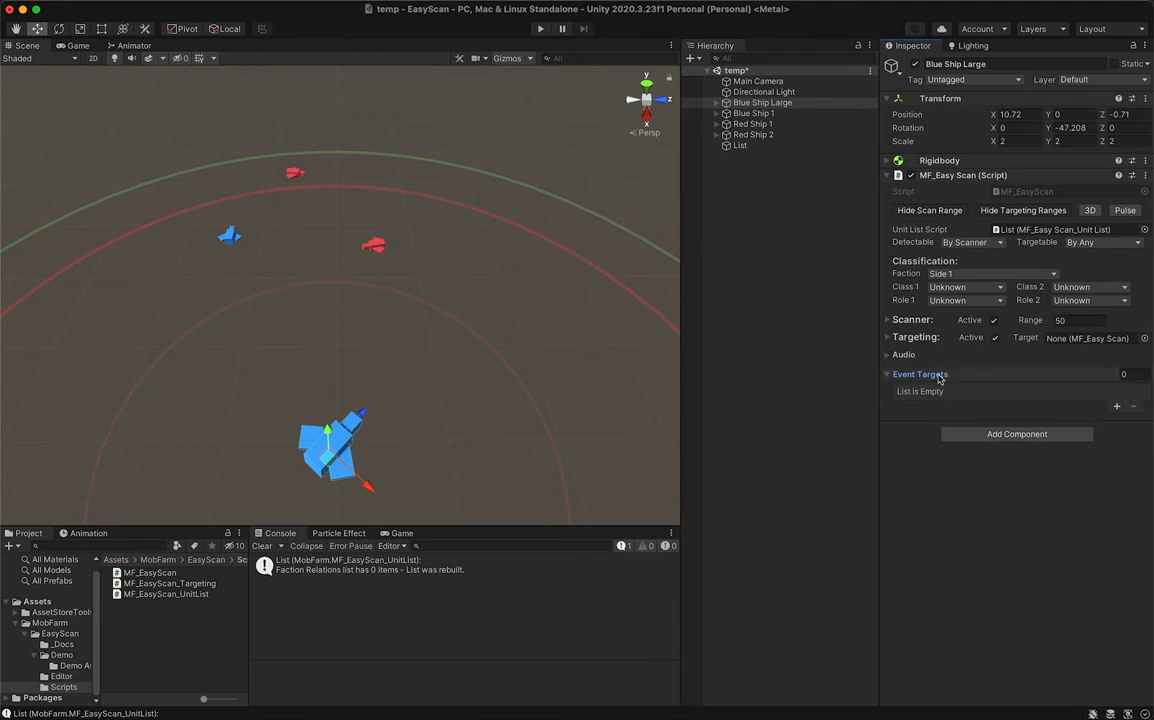
left_click(939, 376)
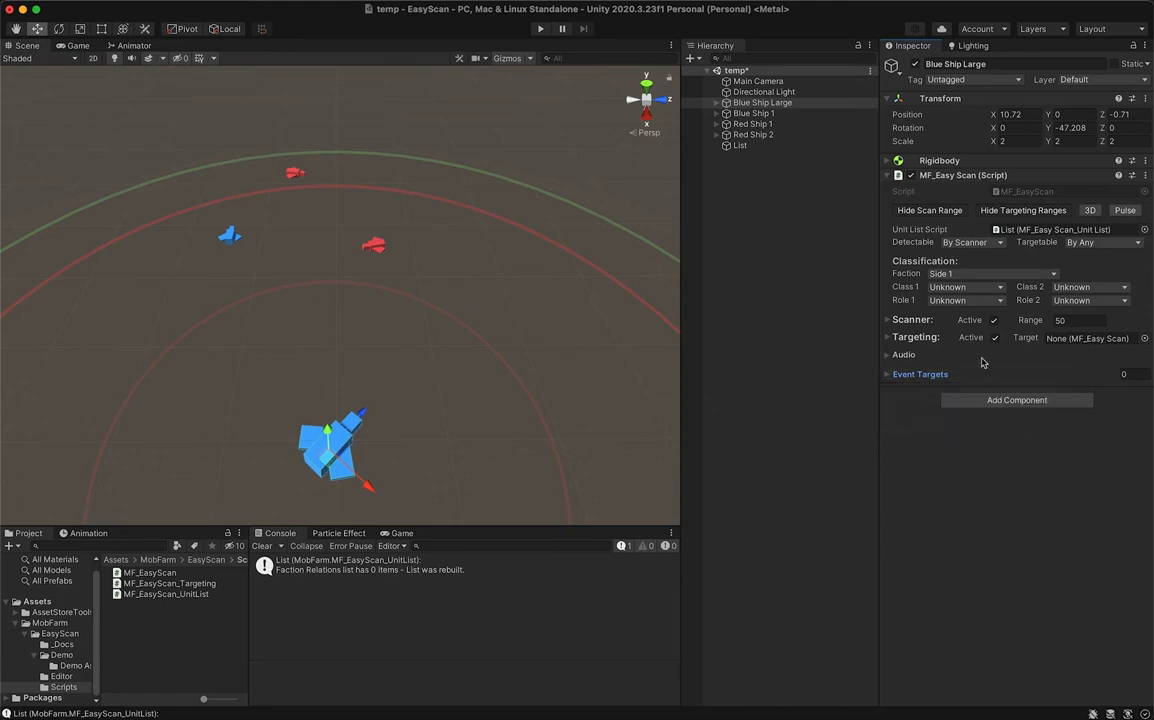
left_click(914, 334)
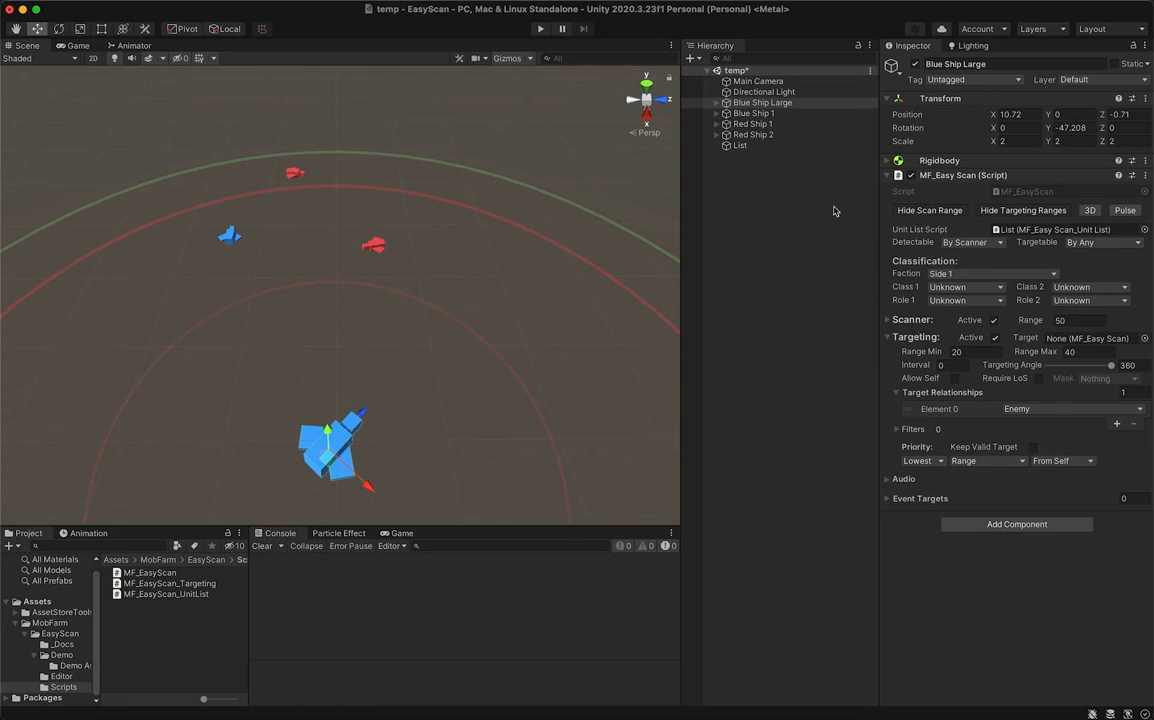
- Set the Classification Faction of Blue Ship 1 to Side 1
left_click(760, 113)
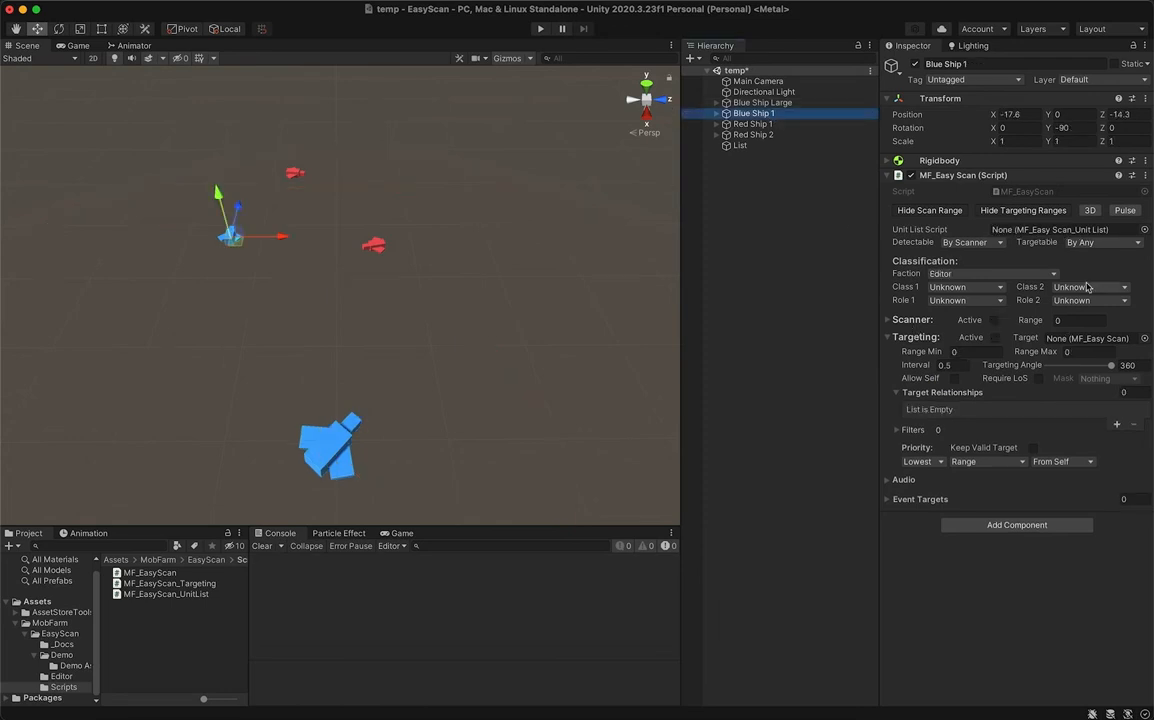
left_click(1022, 273)
left_click(1022, 290)
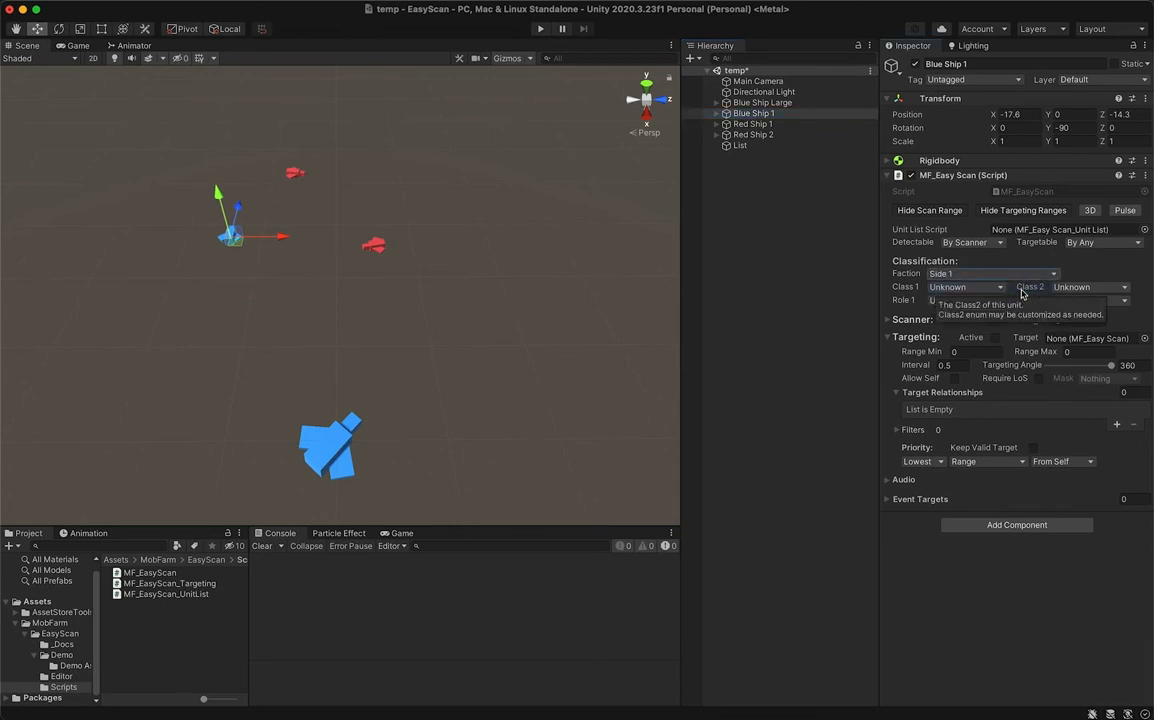
- Select Red Ship 1 and Red Ship 2 together and set their Faction to Side 2
left_click(781, 125)
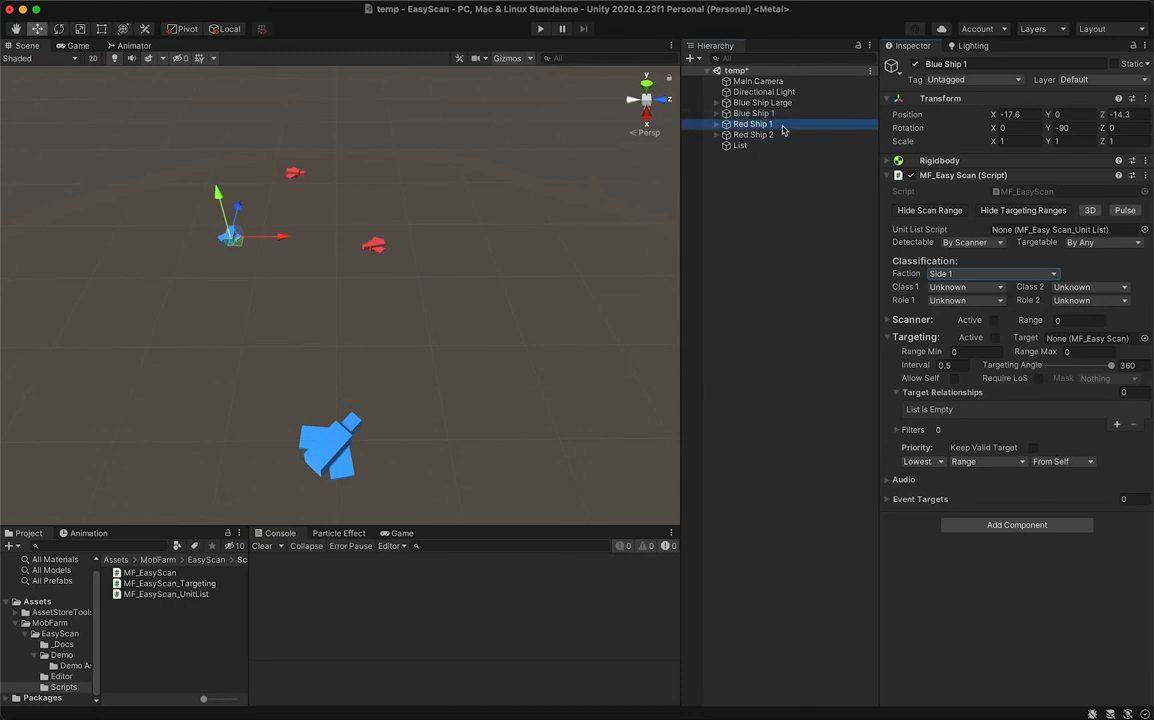
left_click(785, 134, "shift")
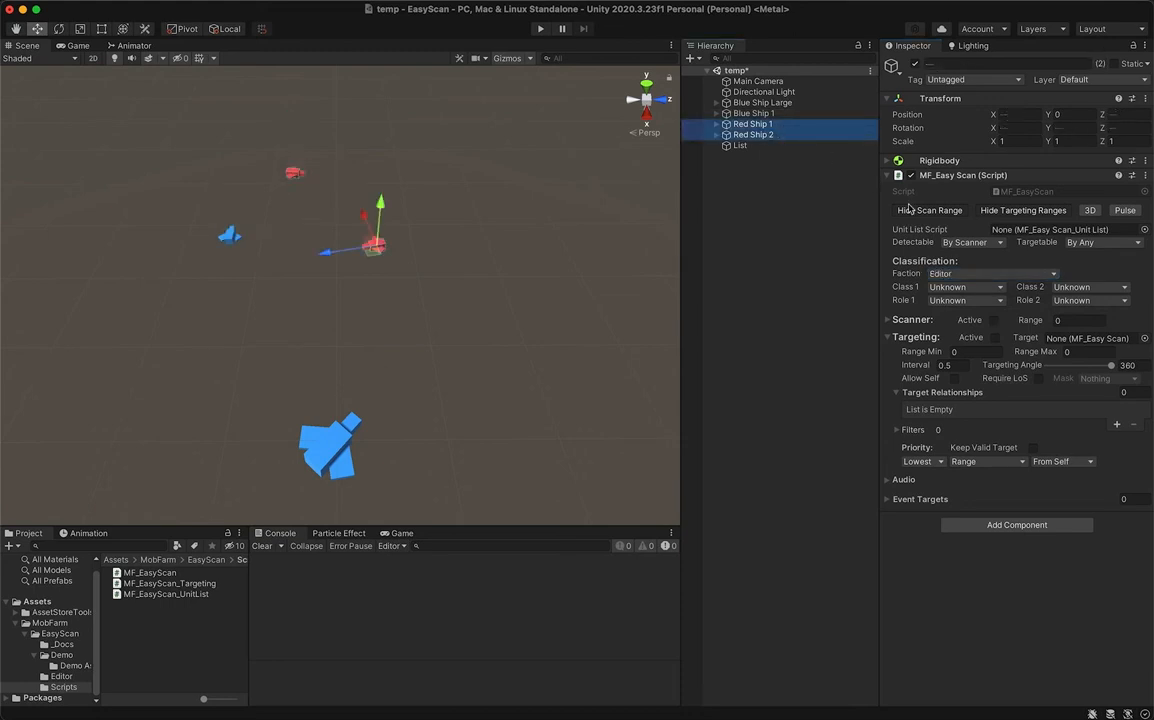
left_click(951, 274)
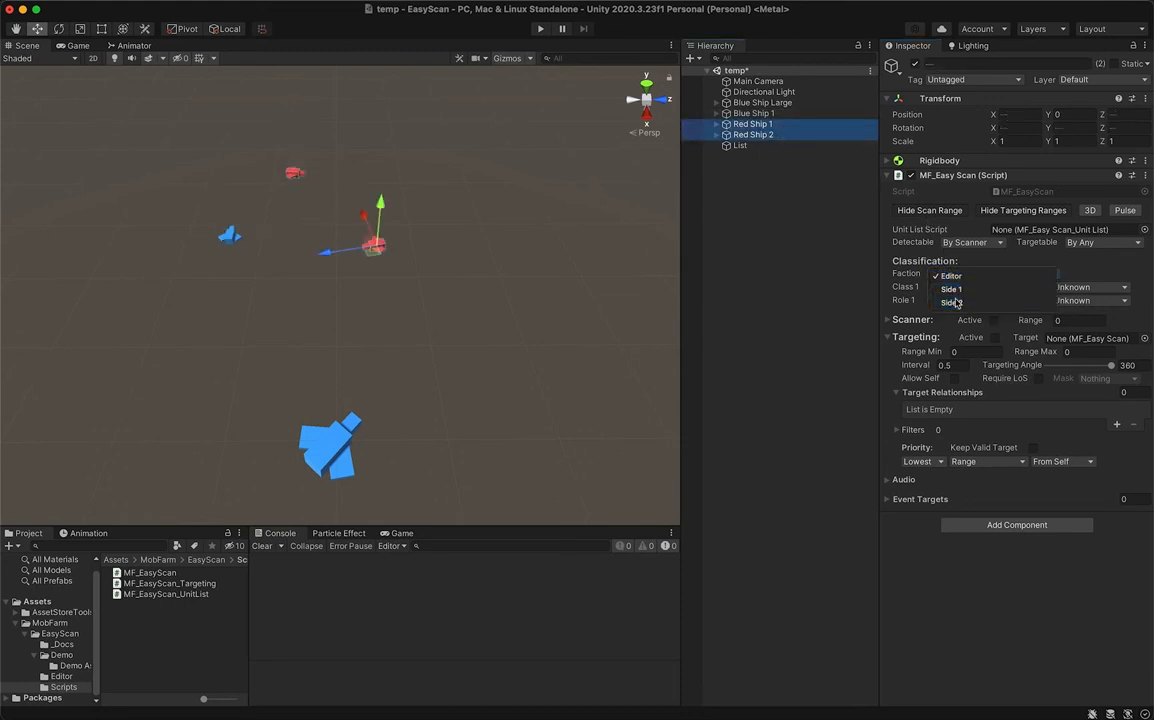
left_click(957, 301)
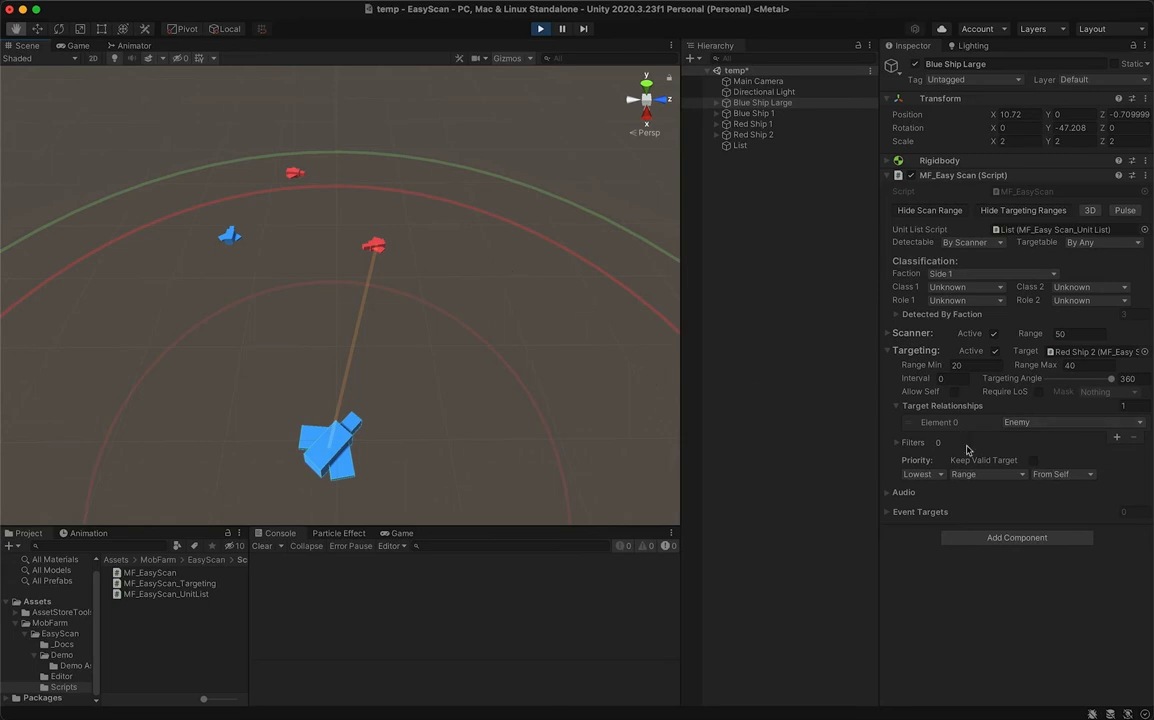
- Set Blue Ship Large's targeting Range Max to 45, trying Highest as the priority order before returning it to Lowest
left_click(920, 474)
left_click(938, 494)
left_click(1062, 366)
type("45")
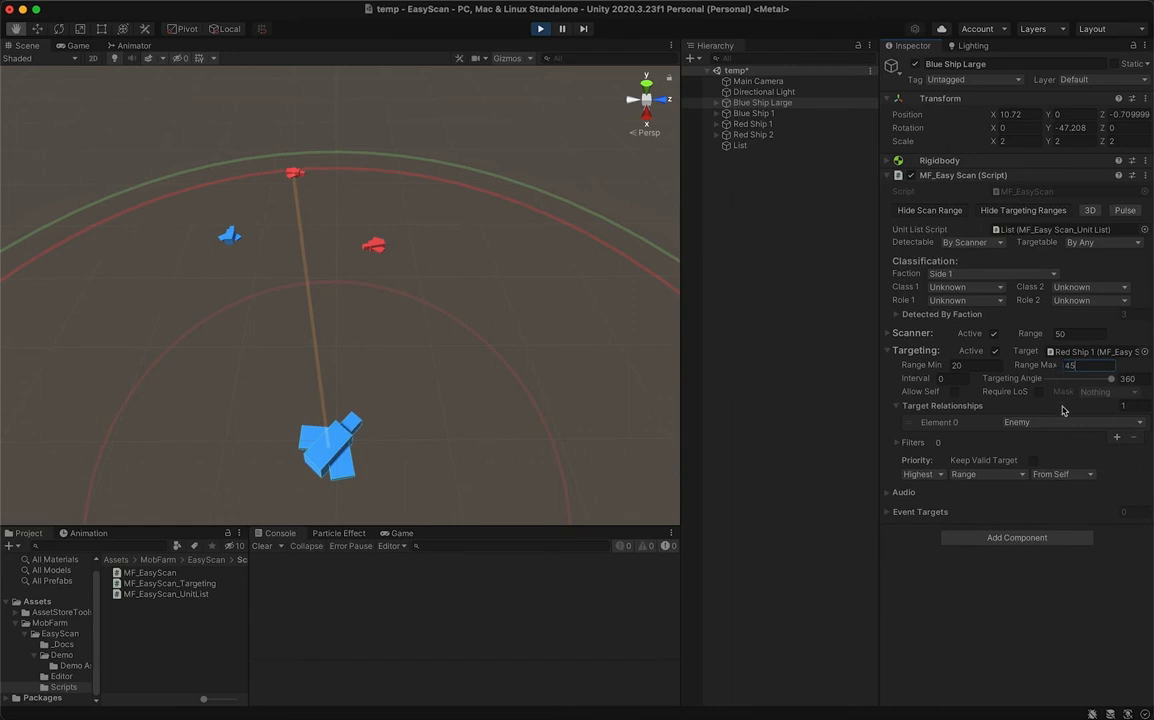
left_click(936, 476)
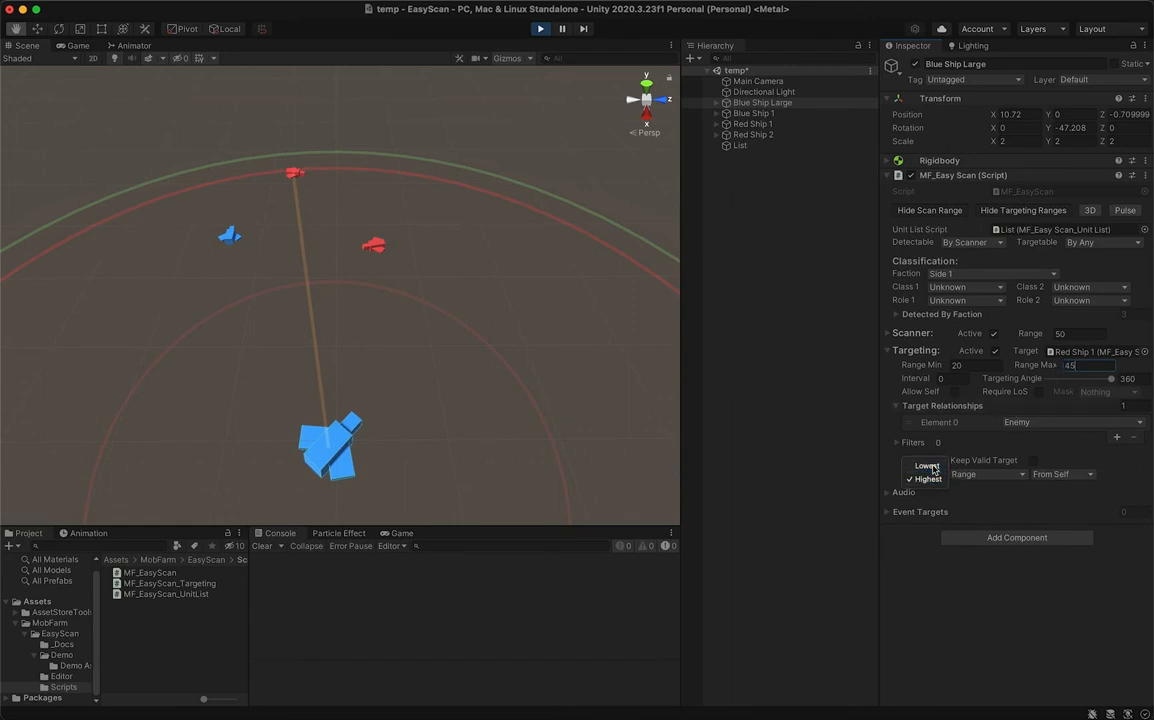
left_click(928, 466)
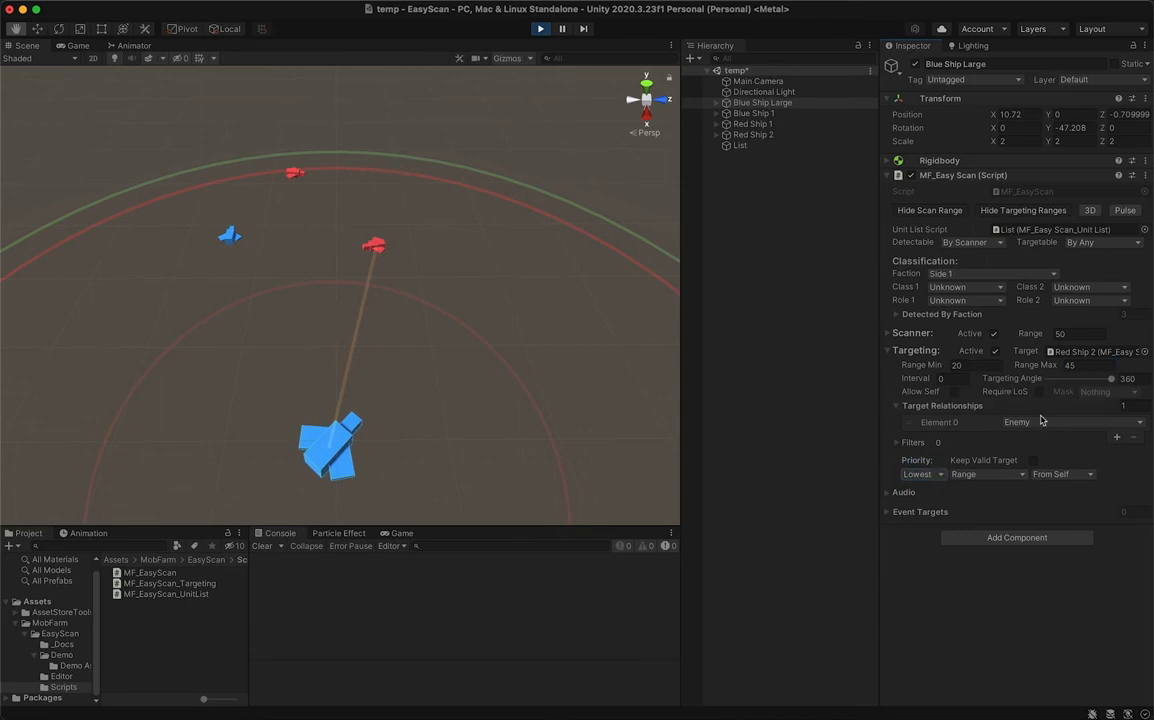
- Remove the Enemy entry from Blue Ship Large's Target Relationships
left_click(905, 422)
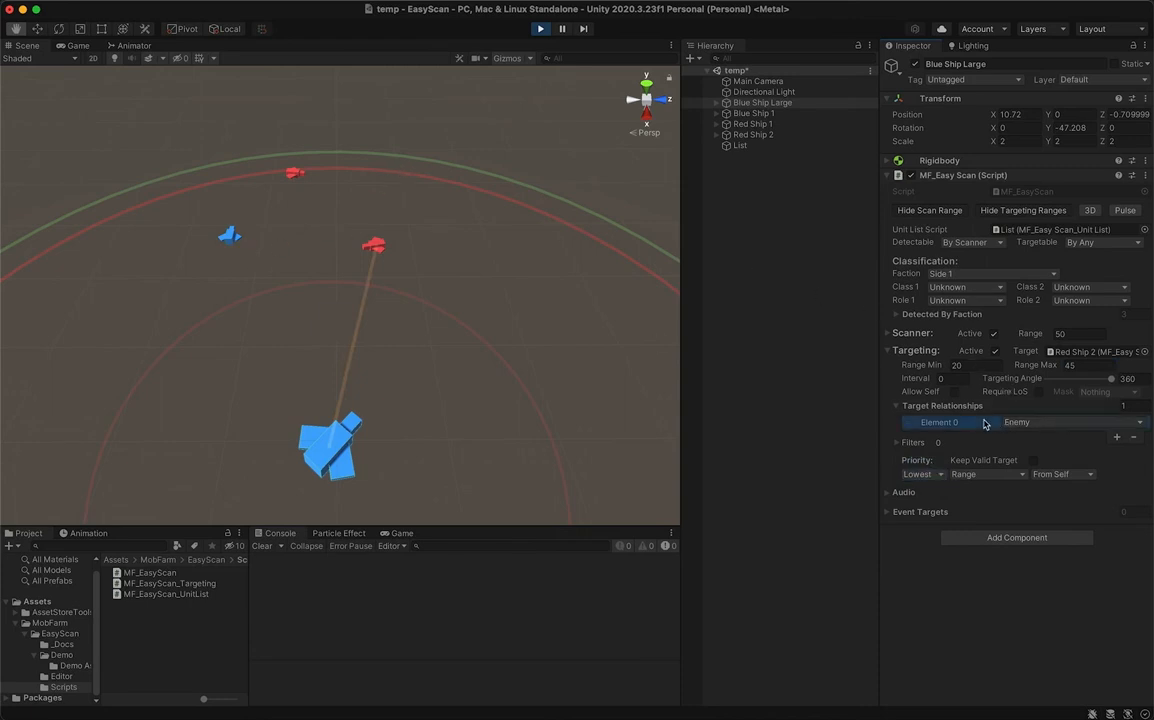
left_click(1135, 440)
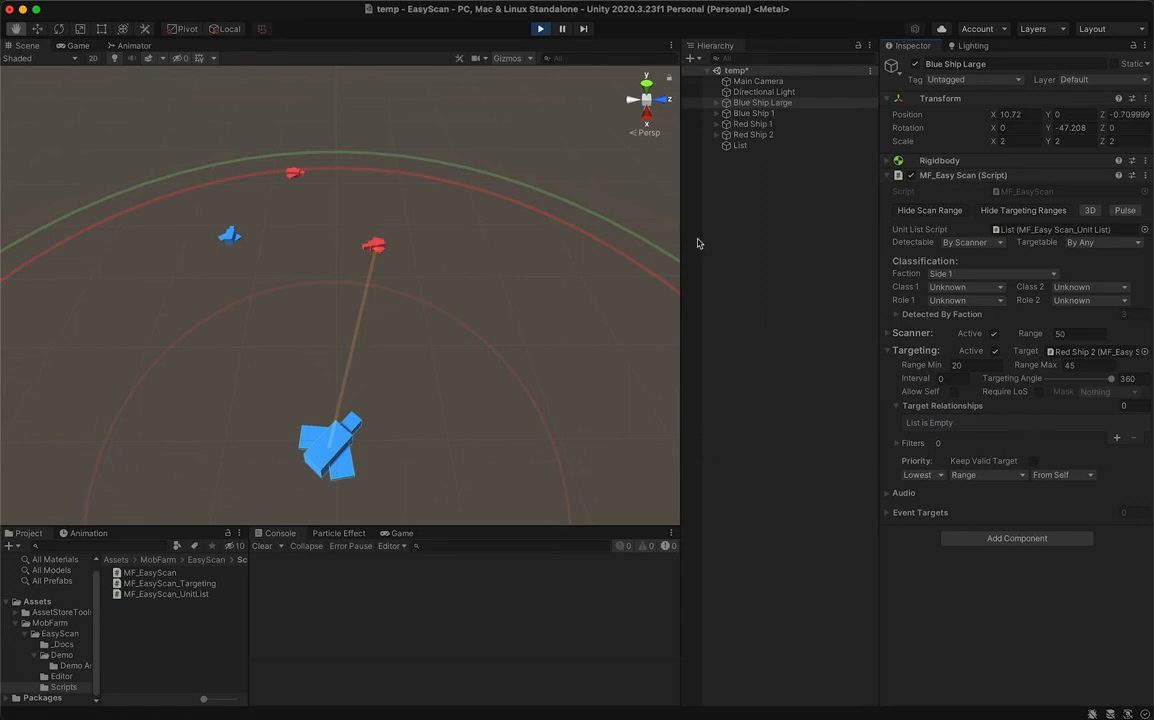
- Move Blue Ship 1 nearer to Blue Ship Large, to an X position of about -6.4
left_click(786, 115)
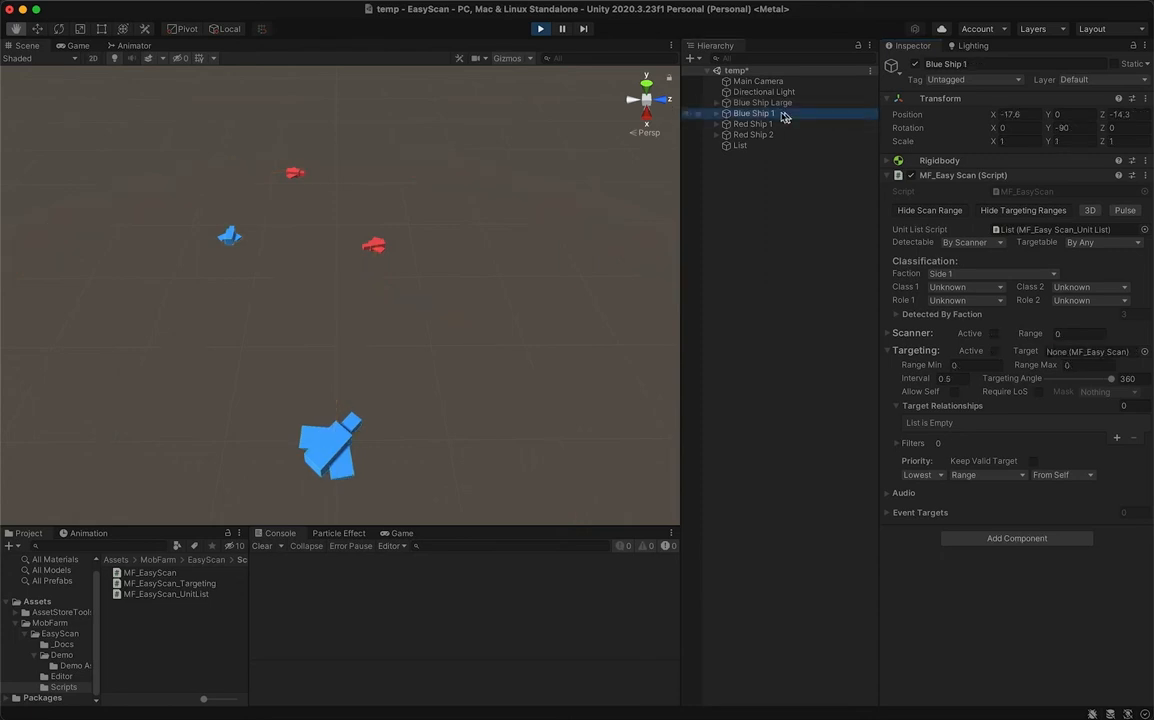
left_click(37, 29)
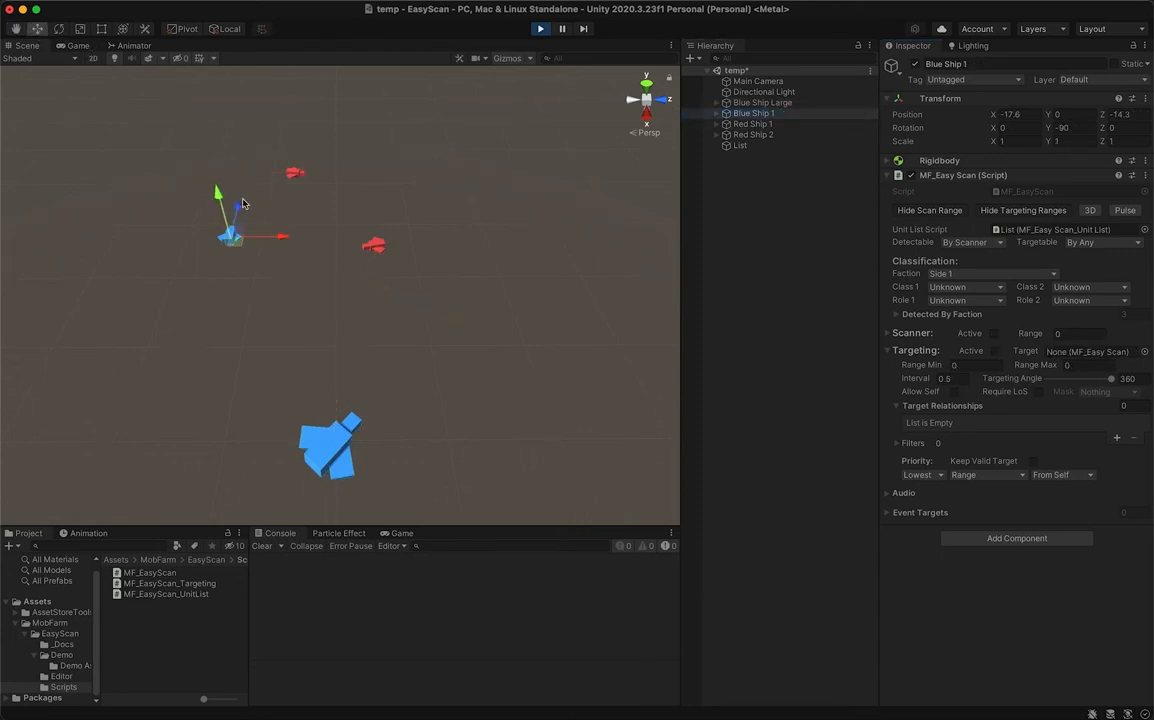
left_click_drag(240, 207, 223, 272)
- Deactivate Blue Ship Large's Scanner to check its effect on Blue Ship 1's target, and reactivate it
left_click(765, 103)
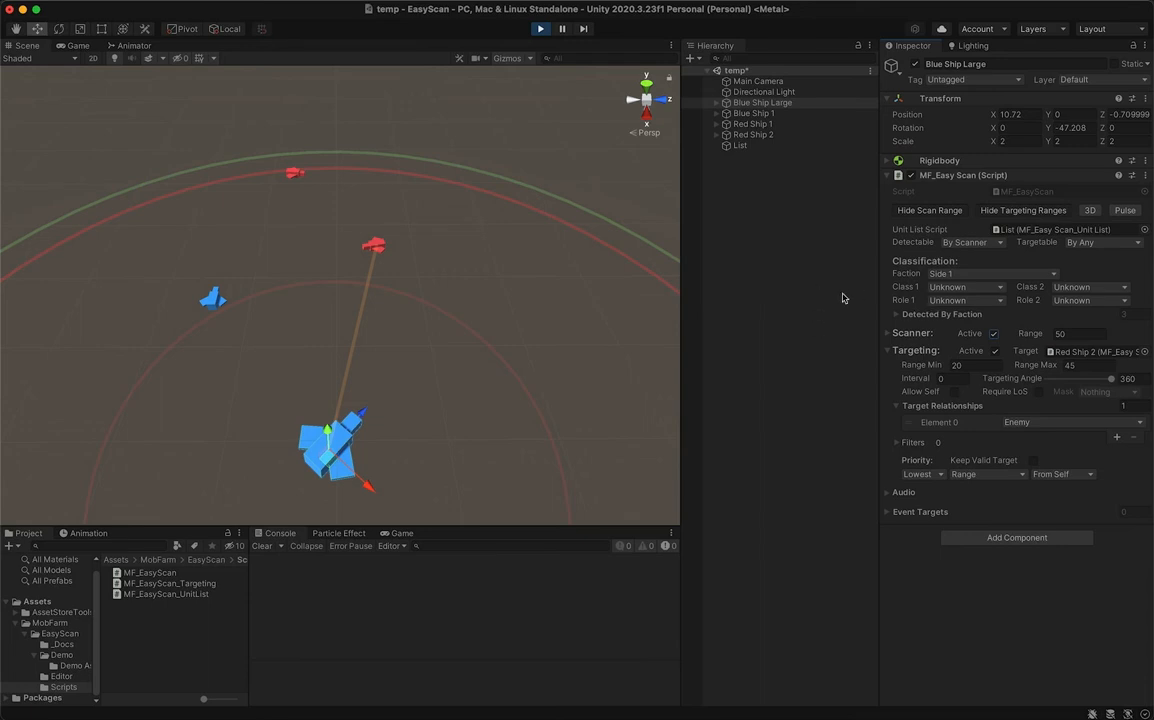
left_click(993, 333)
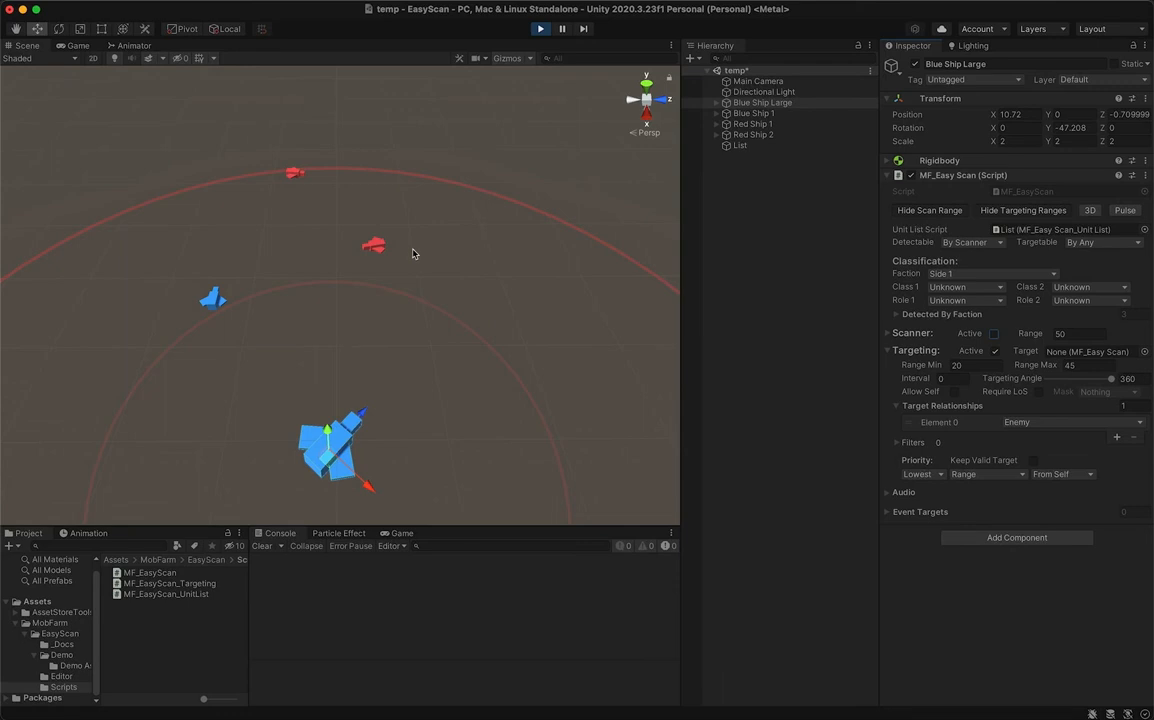
left_click(776, 115)
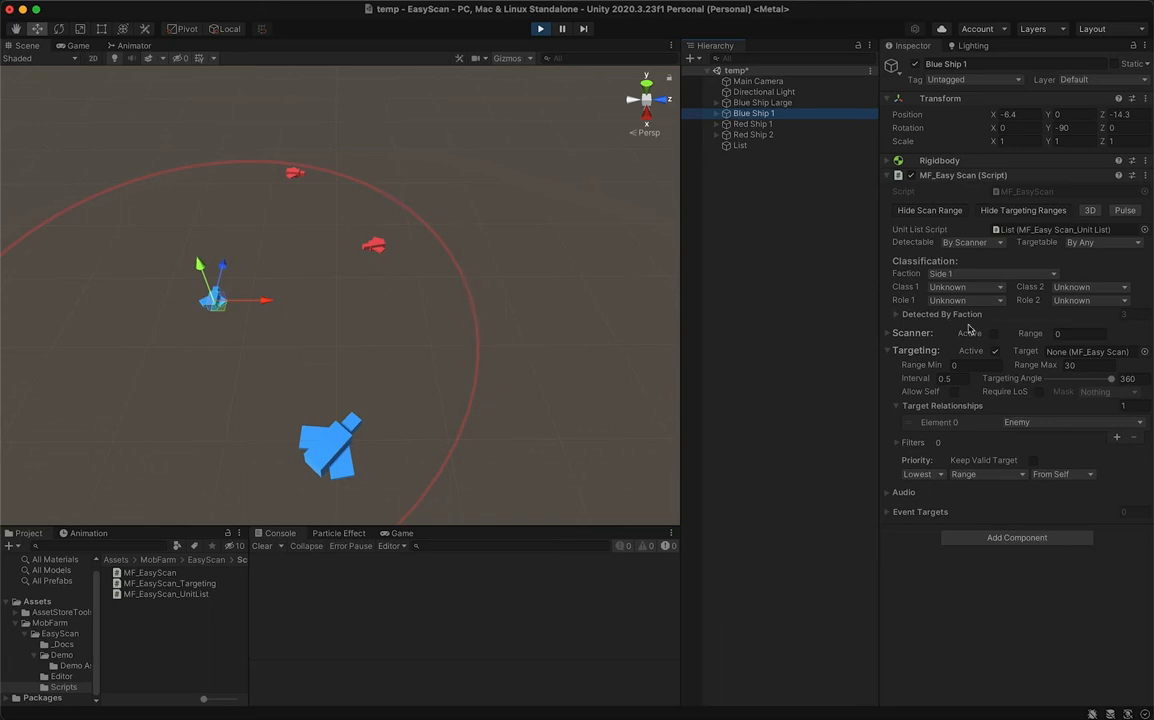
left_click(784, 103)
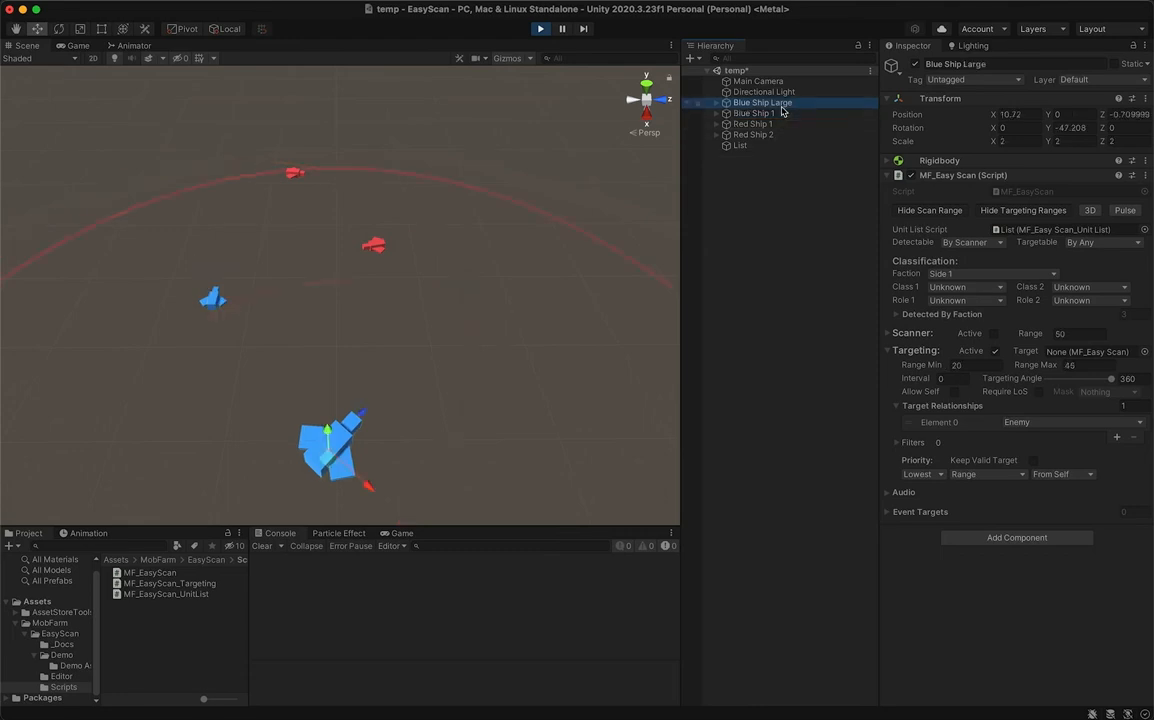
left_click(995, 334)
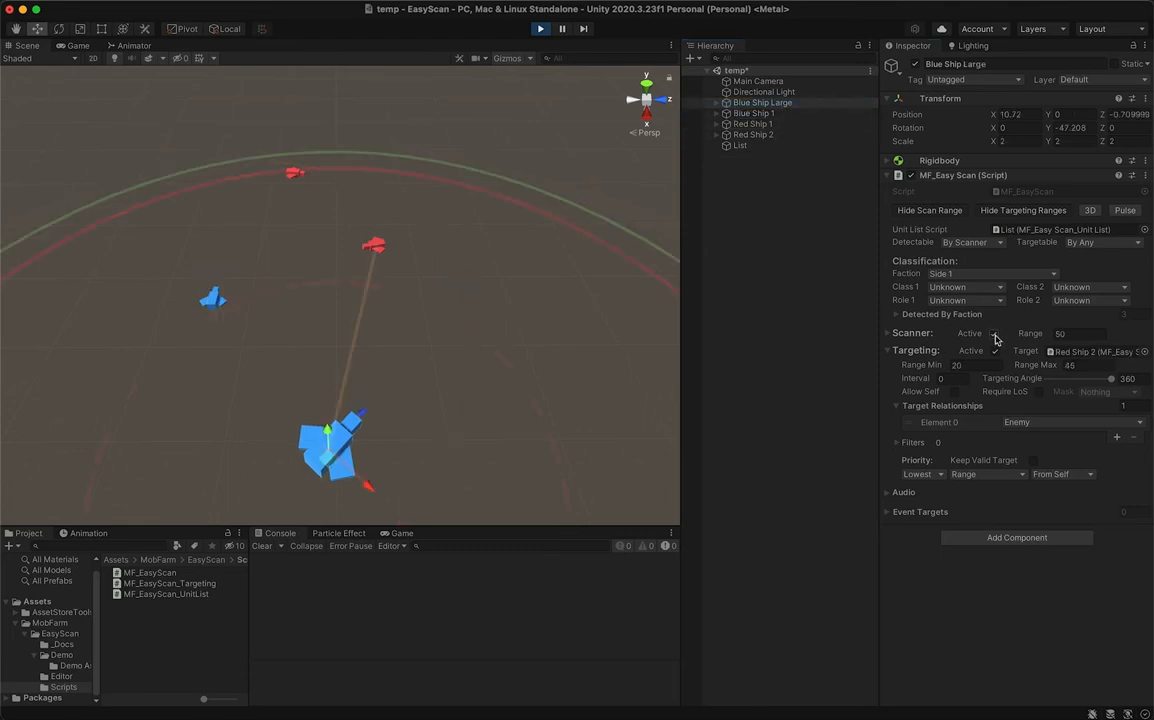
- View the target line of Blue Ship 1 alone and then of both blue ships together
left_click(757, 115)
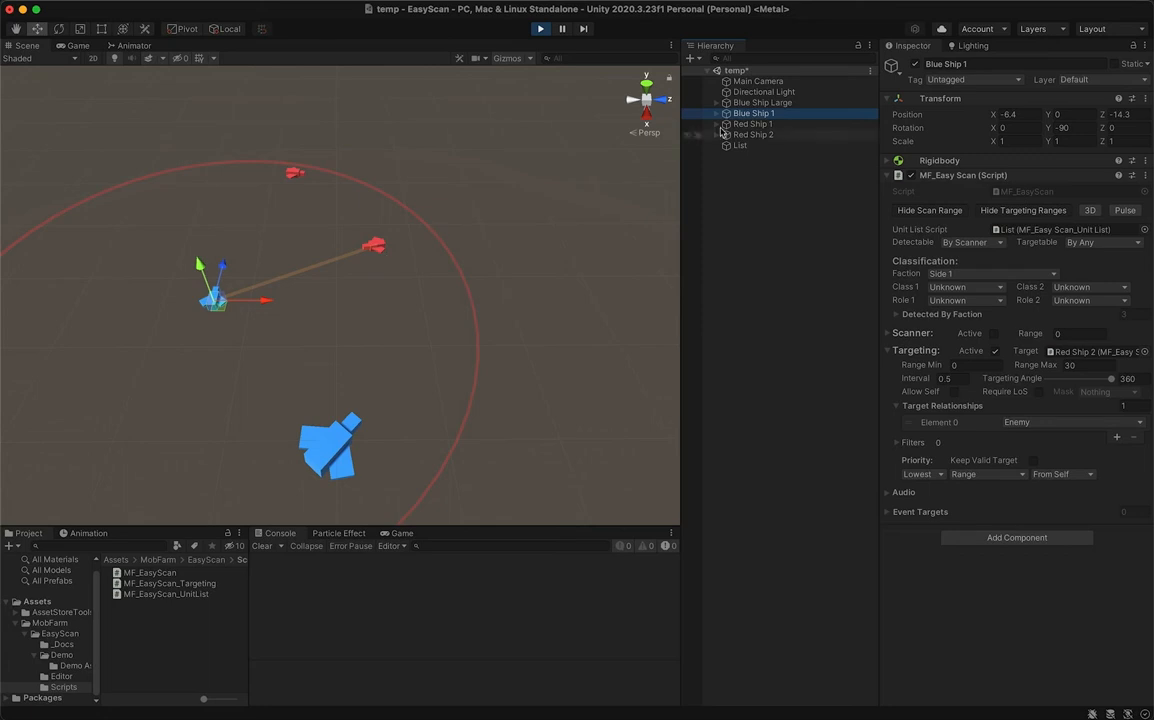
left_click(759, 103, "shift")
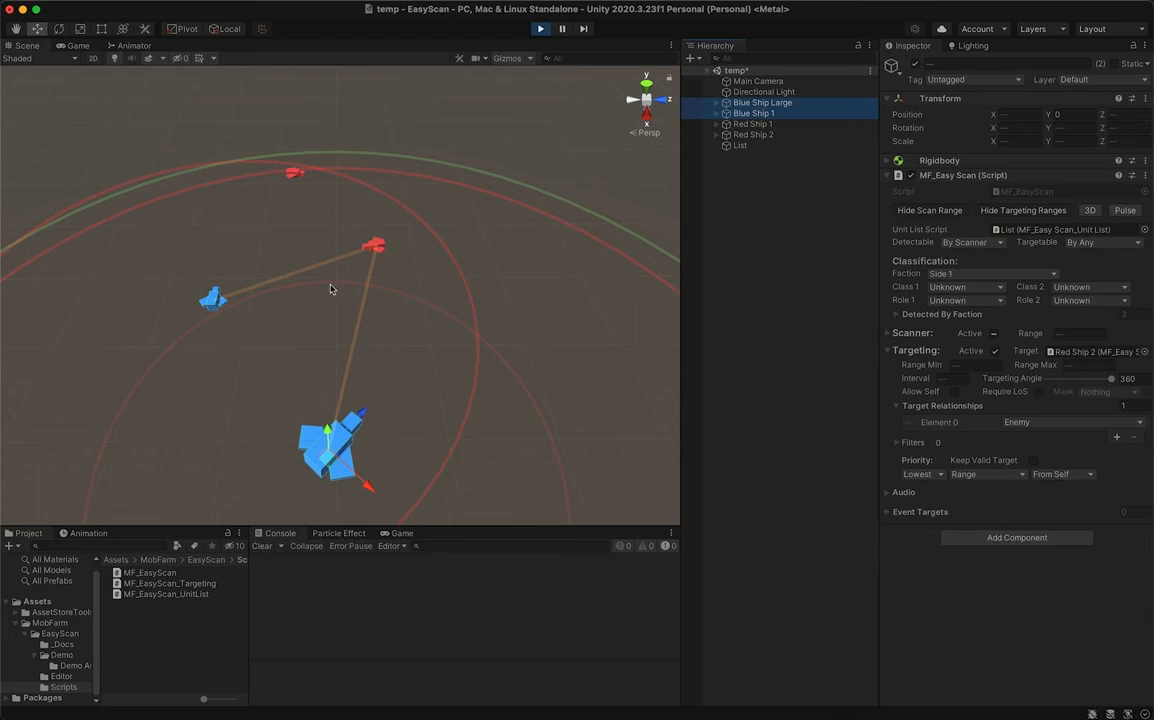
- Activate the Scanner on Blue Ship 1 and set its scan Range to 10
left_click(791, 114)
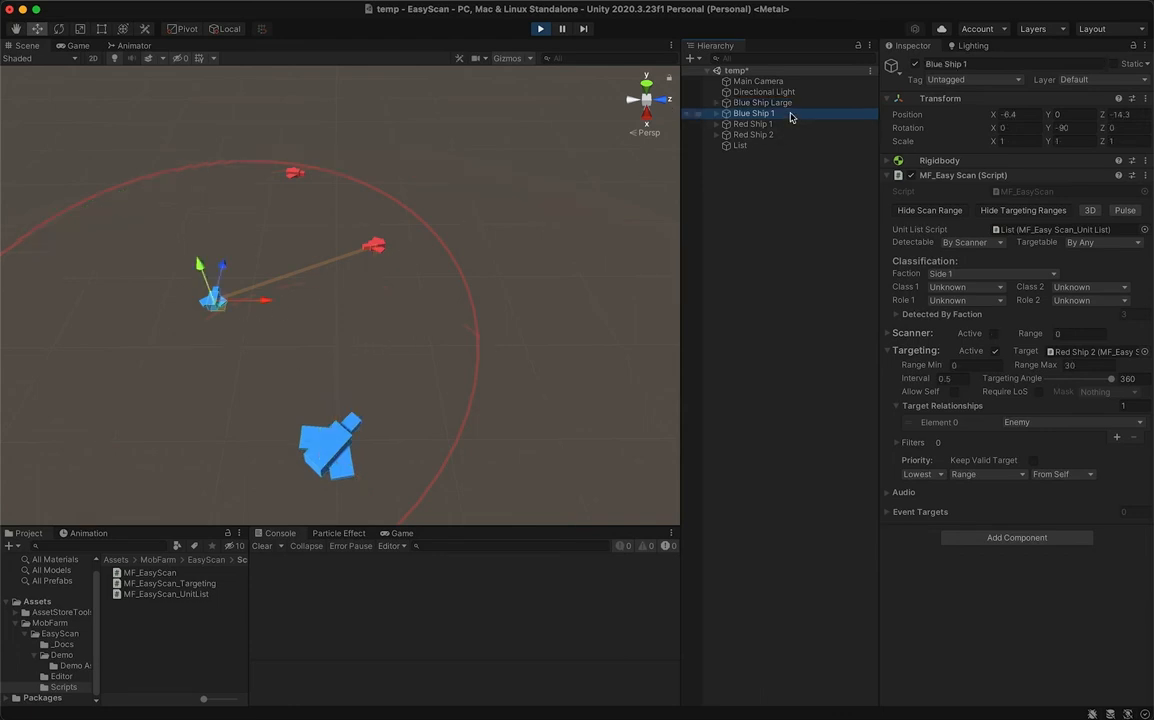
left_click(996, 336)
left_click_drag(1069, 333, 1042, 338)
type("10")
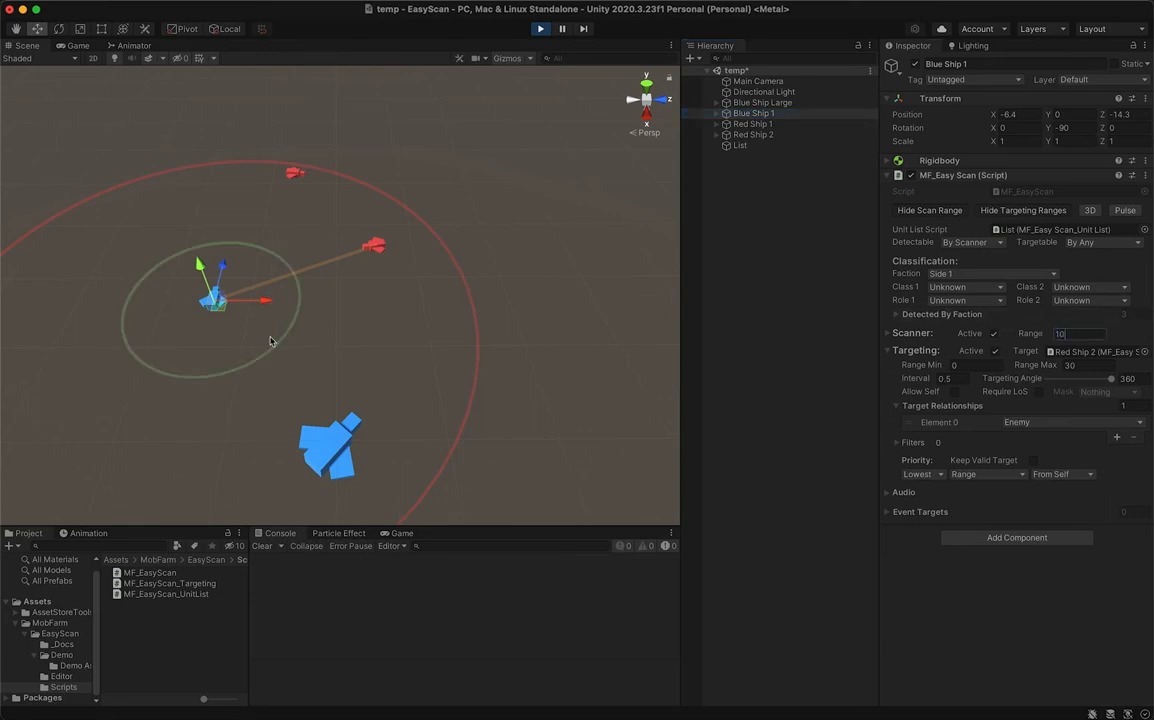
- Add a filter item to Blue Ship Large's targeting Filters and set its type to Range
left_click(785, 103)
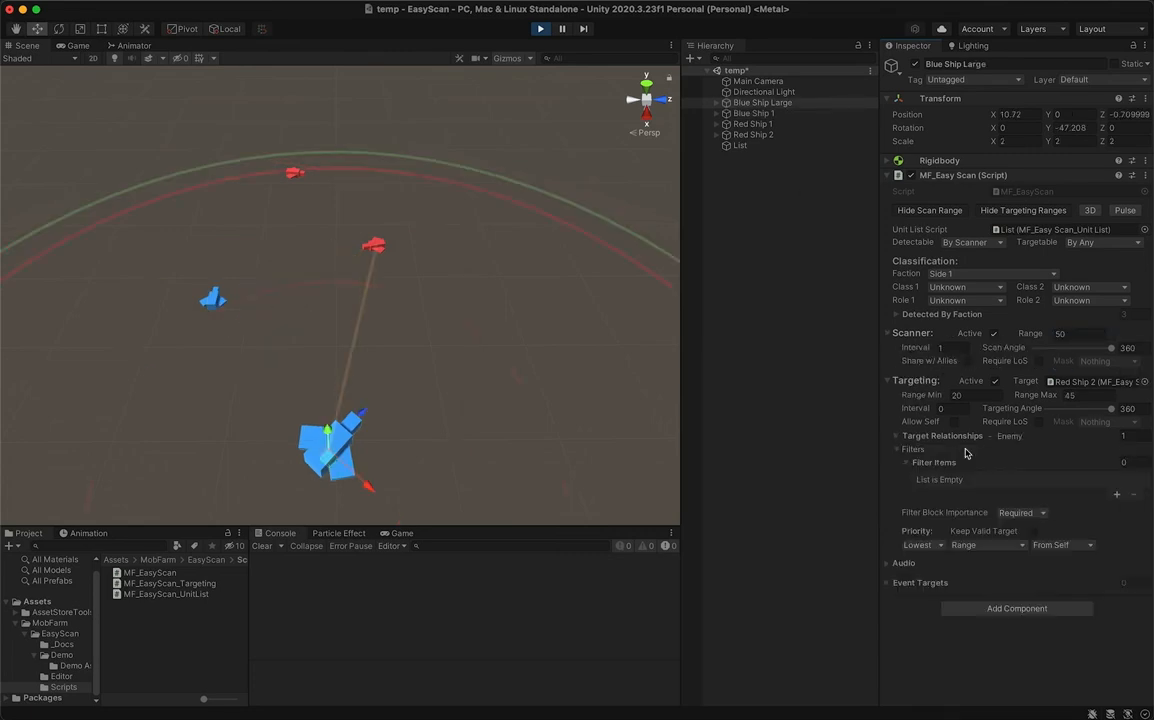
left_click(1117, 494)
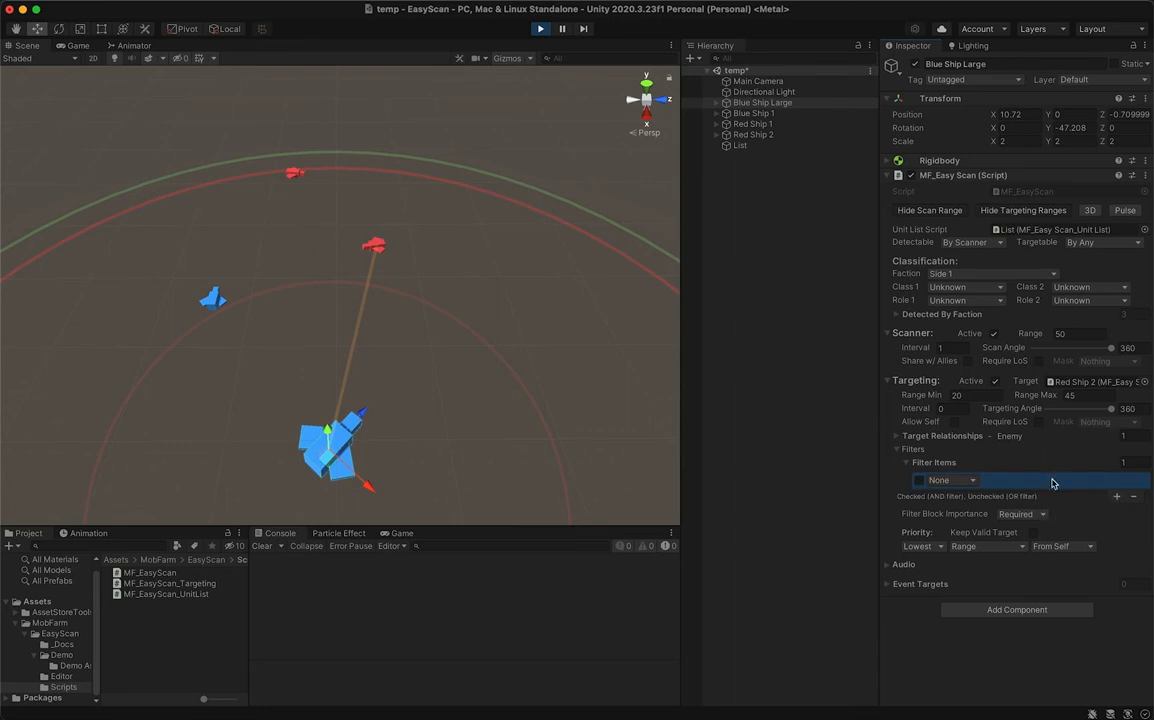
left_click(972, 481)
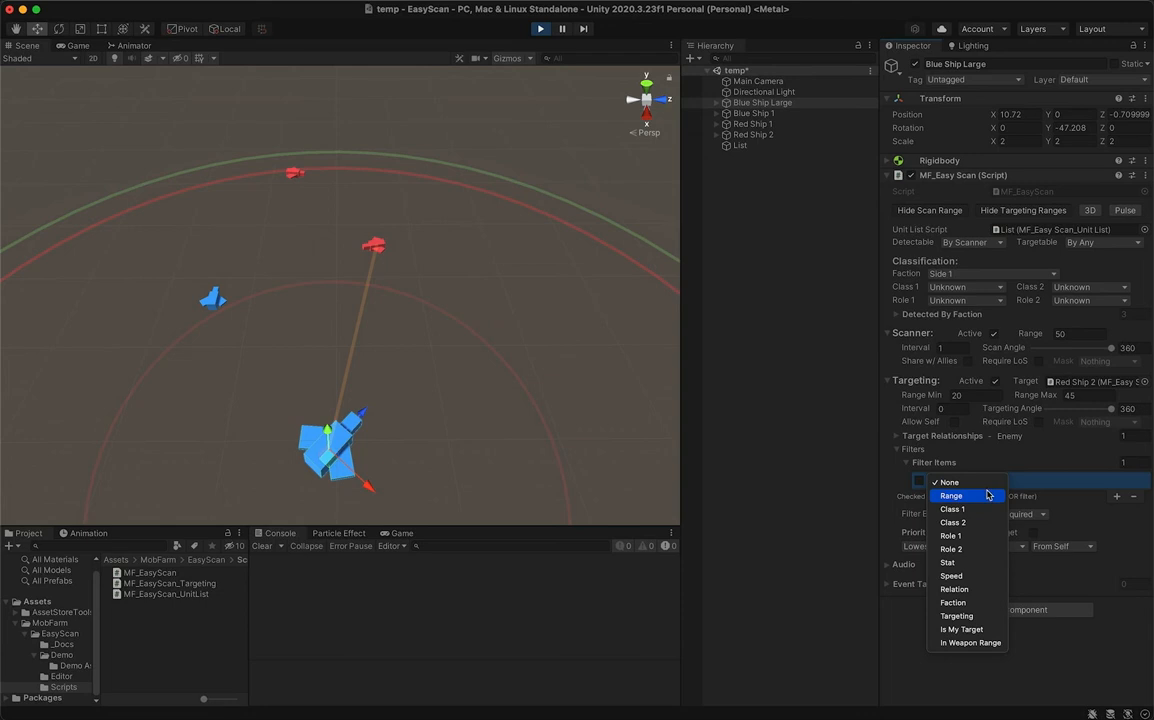
left_click(987, 495)
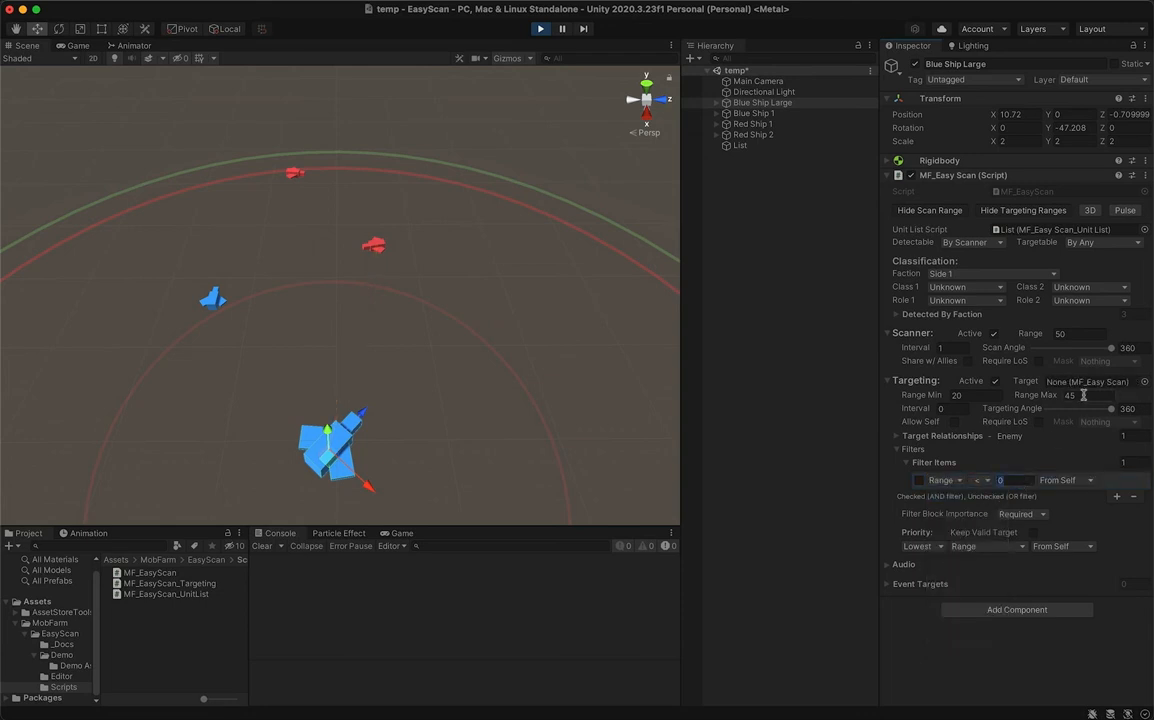
- Set Blue Ship Large's targeting Range Min to 0 and the Range filter's value to 20
left_click(930, 396)
type("0")
left_click(1015, 480)
type("20")
- Review the Range filter's reference choices, leaving From Self, and set Filter Block Importance to Preferred
left_click(1076, 482)
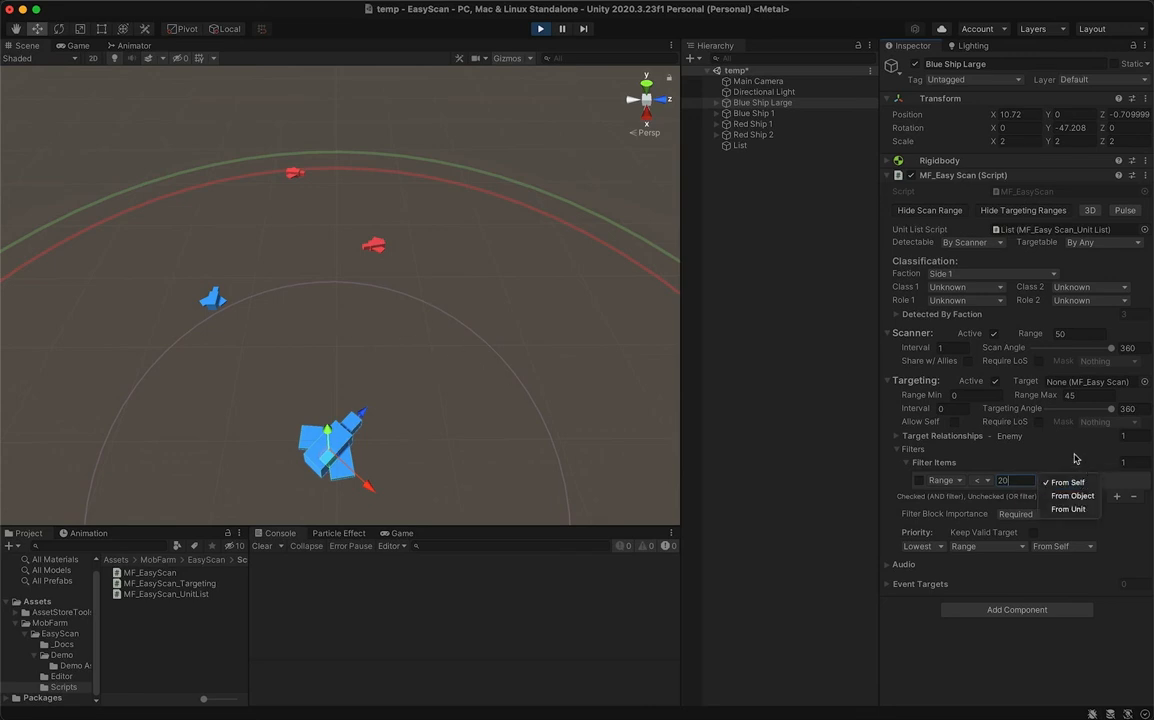
left_click(1076, 458)
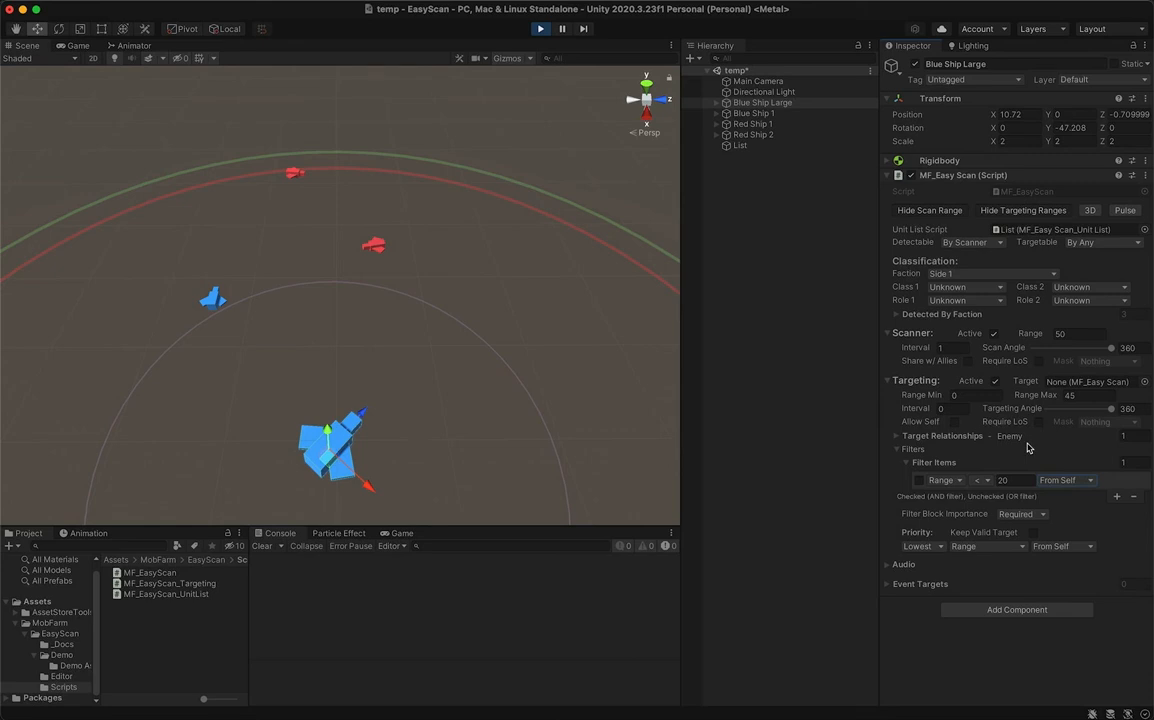
left_click(1041, 515)
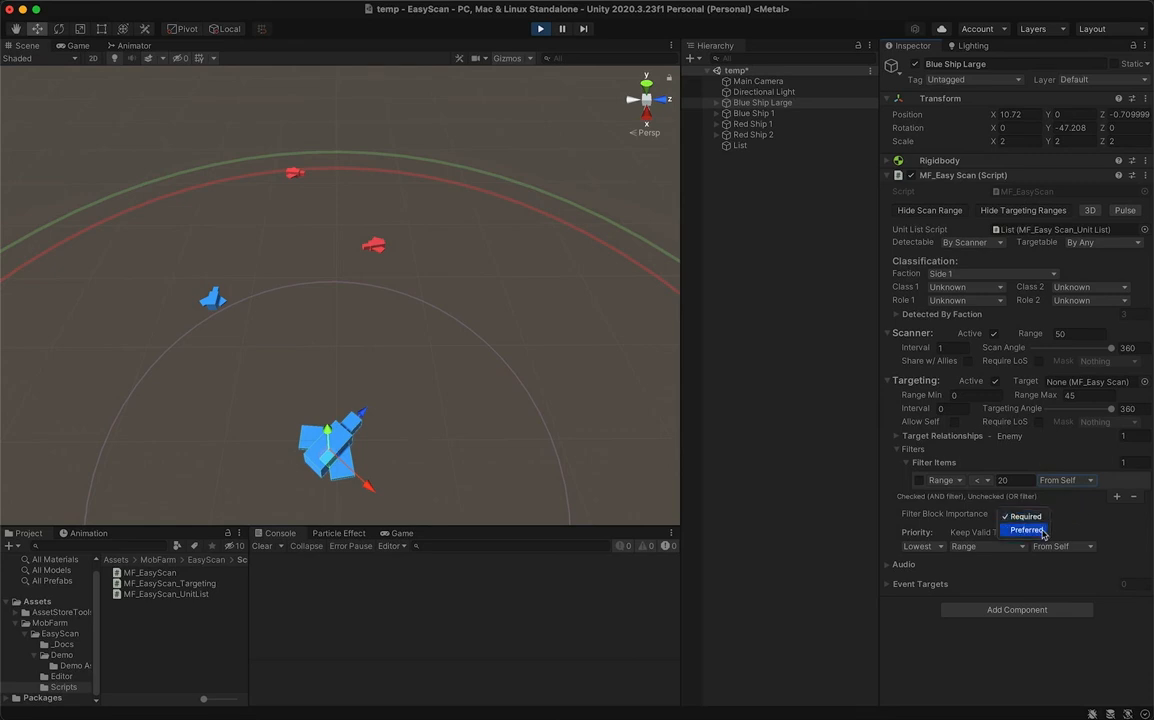
left_click(1041, 532)
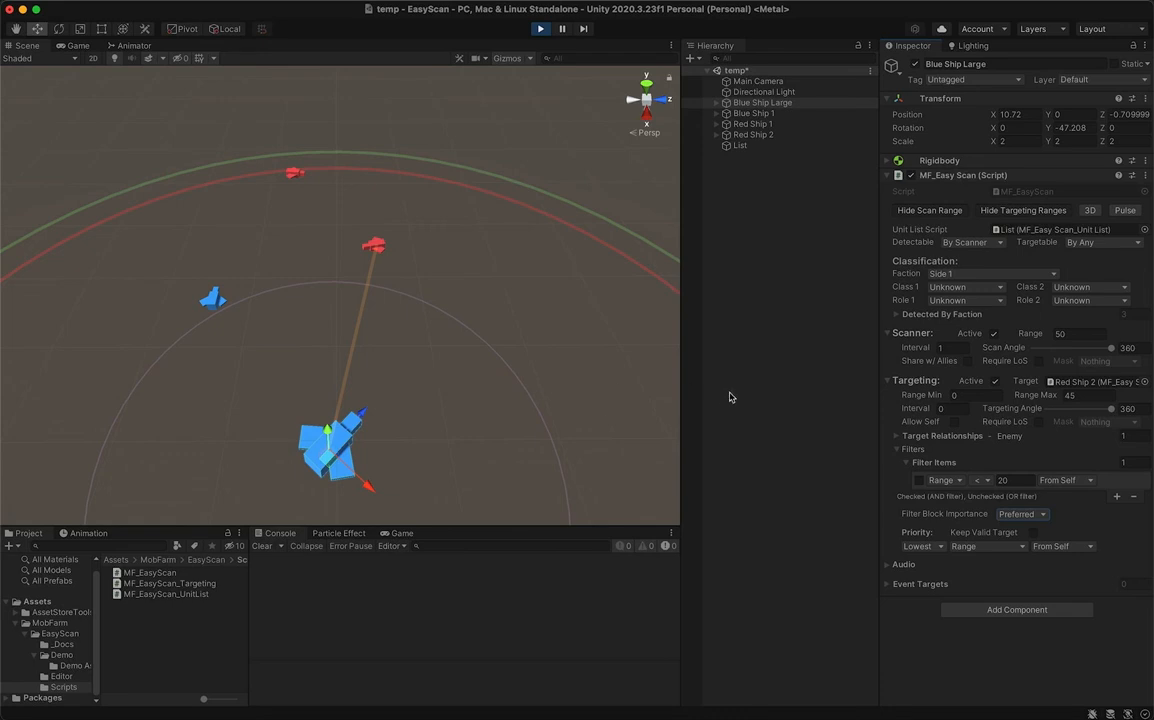
- Review the Range filter's comparison operators, change the filter type to Class 1 and review its class choices, leaving Unknown
left_click(988, 481)
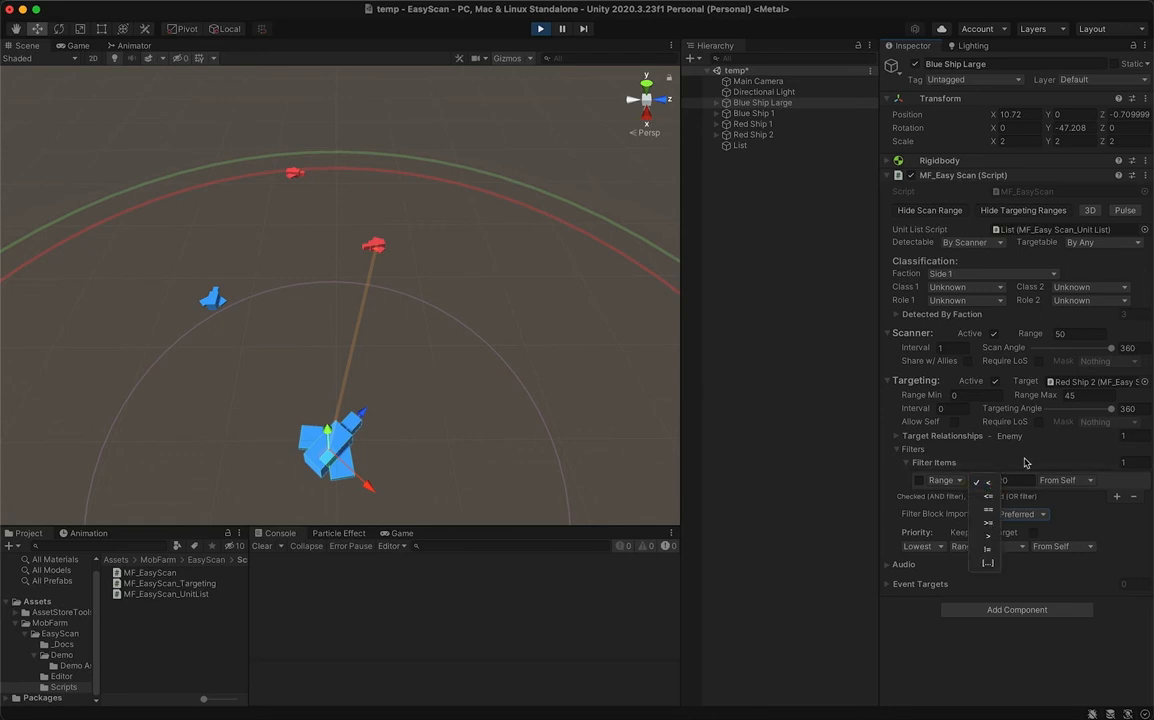
left_click(1024, 459)
left_click(955, 481)
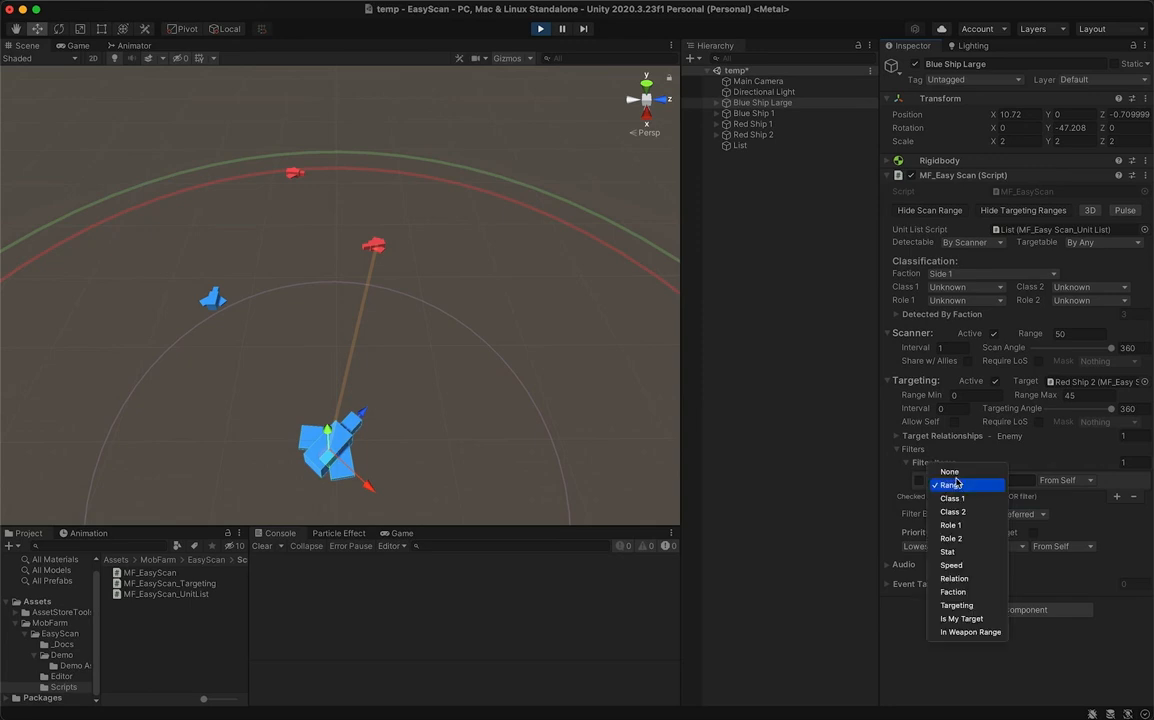
left_click(968, 497)
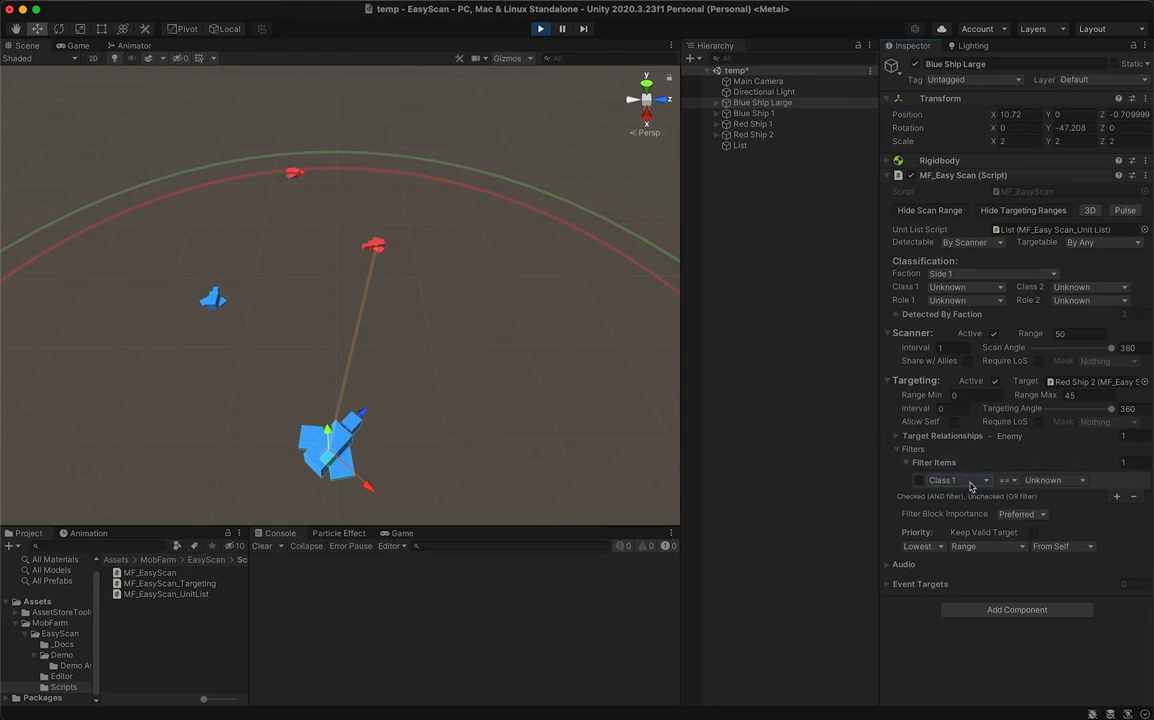
left_click(1043, 481)
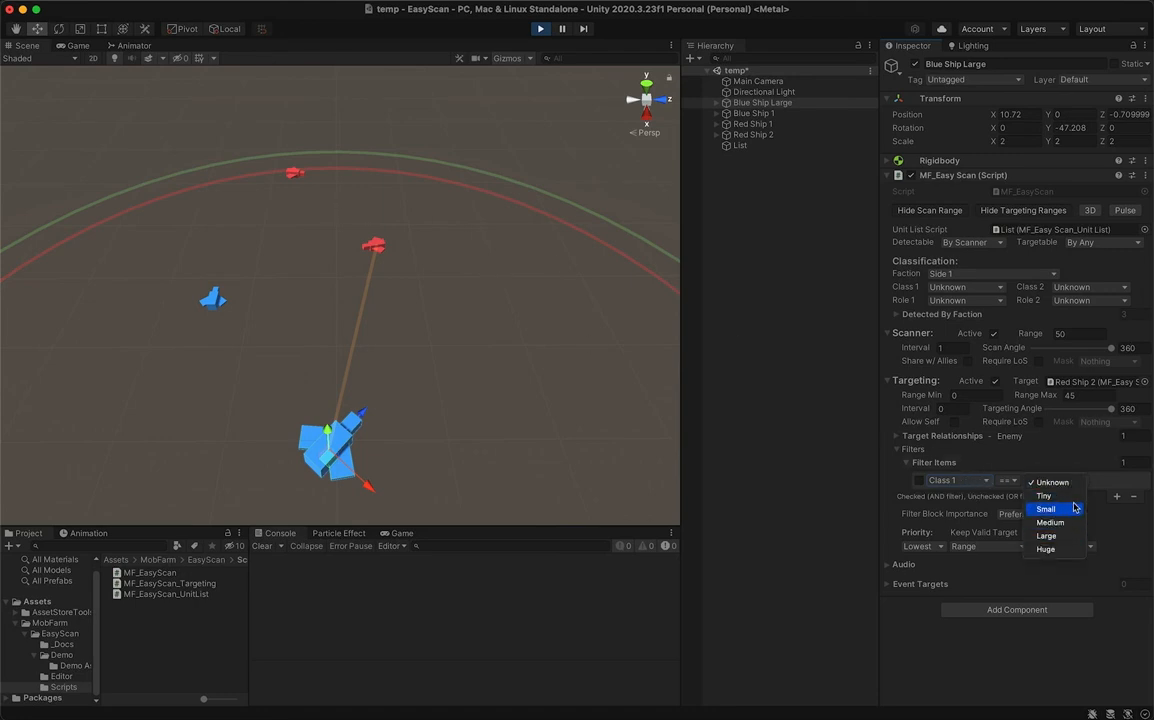
left_click(1052, 482)
- Change the filter type to Stat, review the available stats, choose Health.% and set the comparison value to .2
left_click(958, 481)
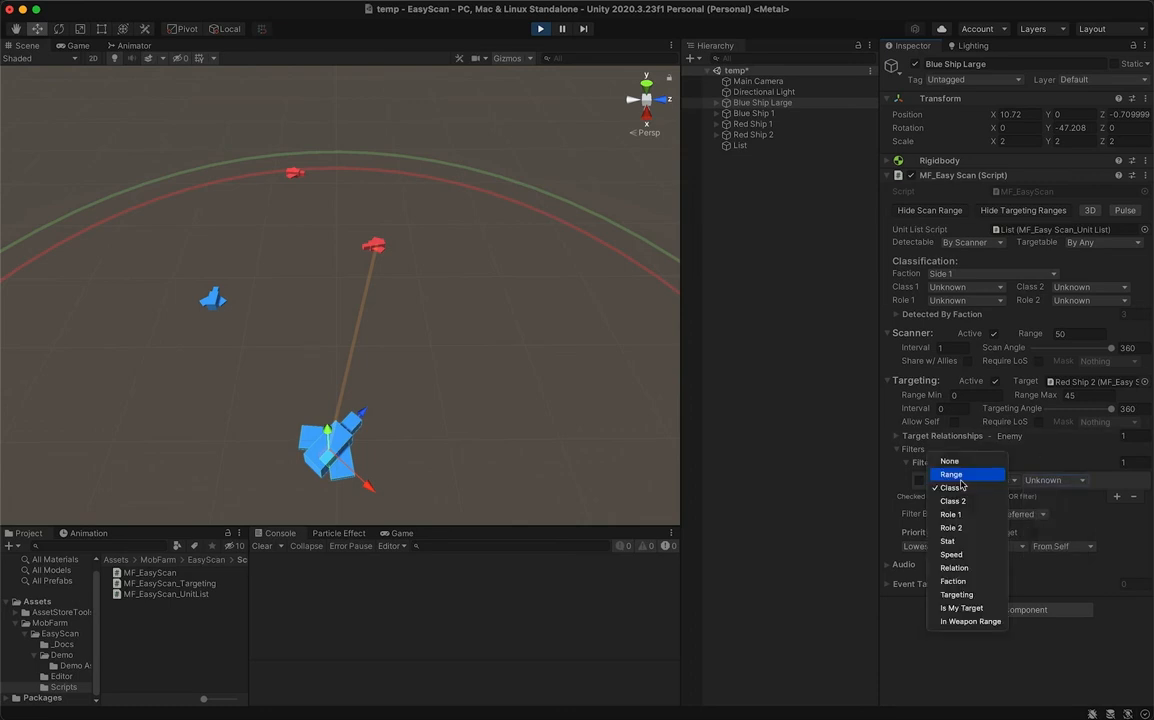
left_click(977, 541)
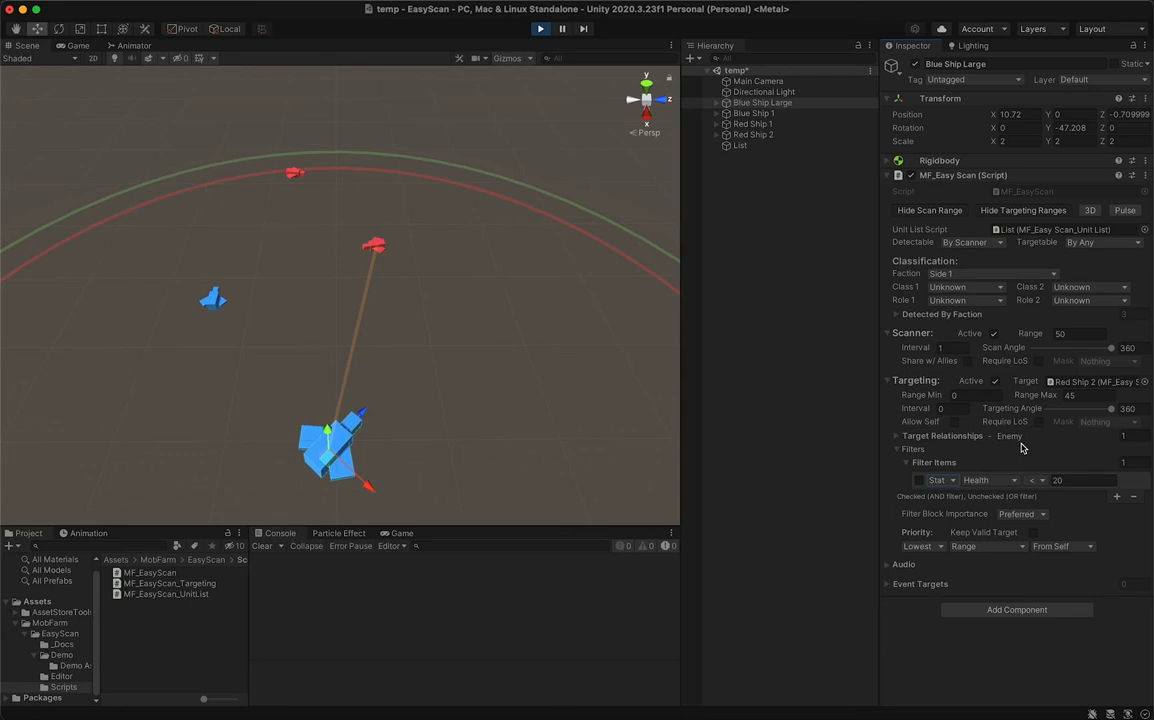
left_click(986, 480)
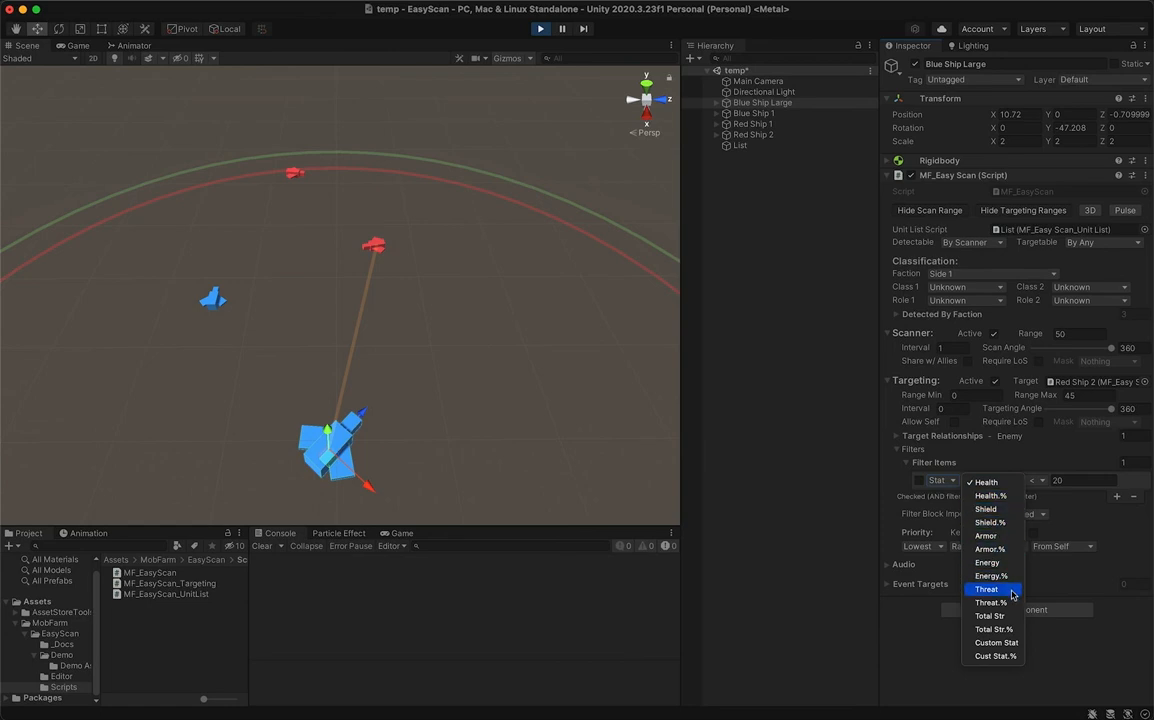
left_click(1058, 466)
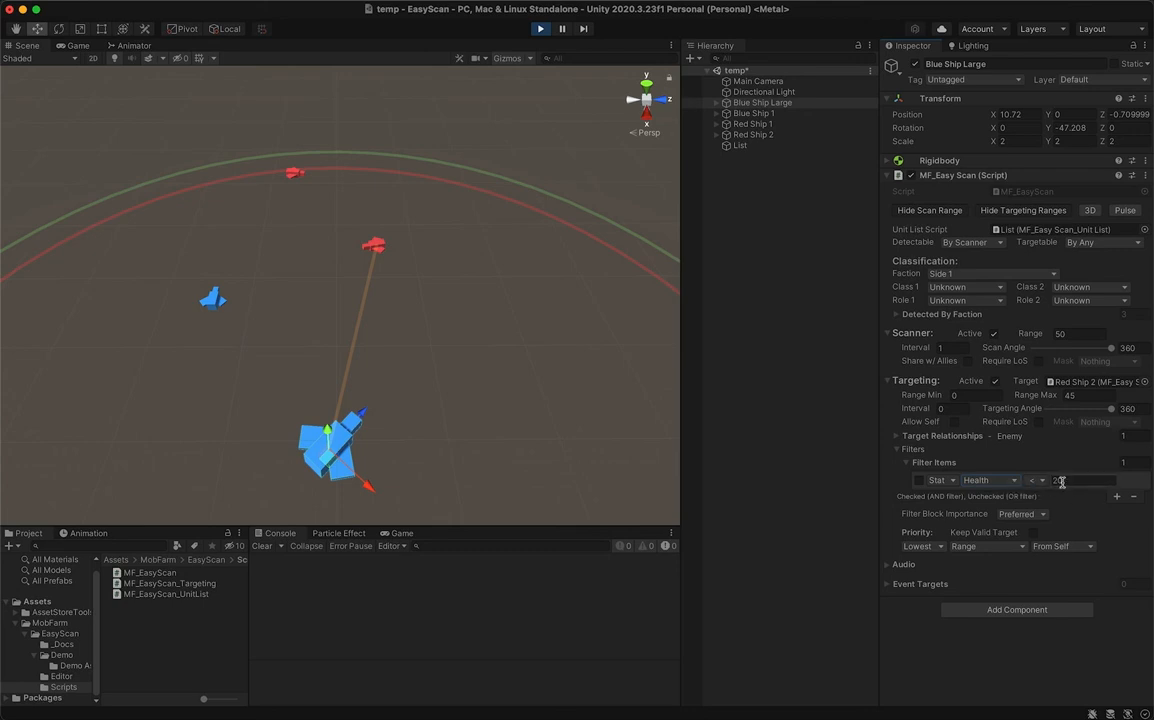
left_click(977, 480)
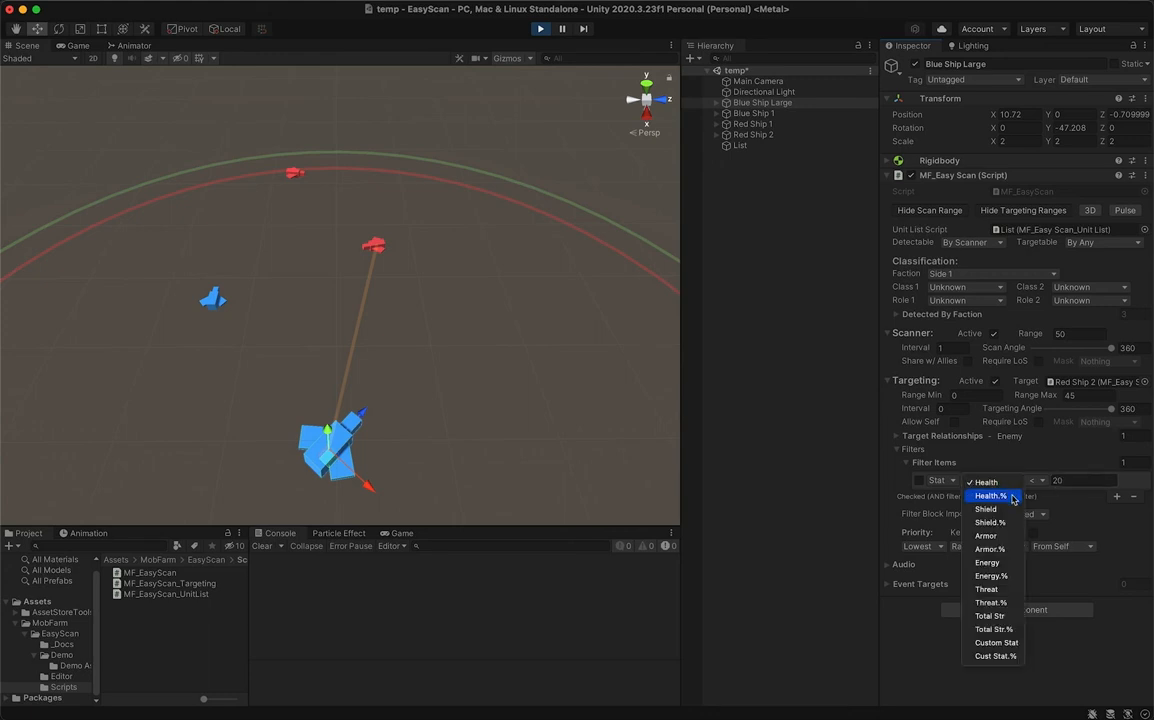
left_click(987, 498)
left_click(1066, 481)
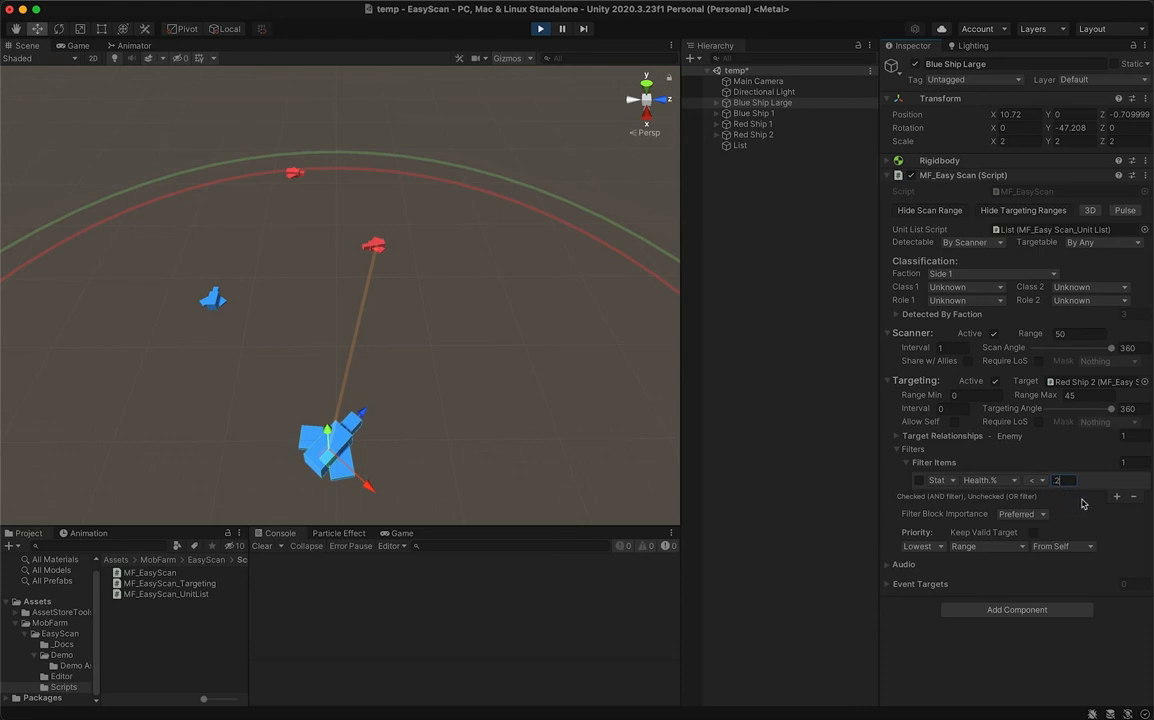
- Switch Blue Ship Large's filter item to the Speed type and then to the Relation type
left_click(938, 481)
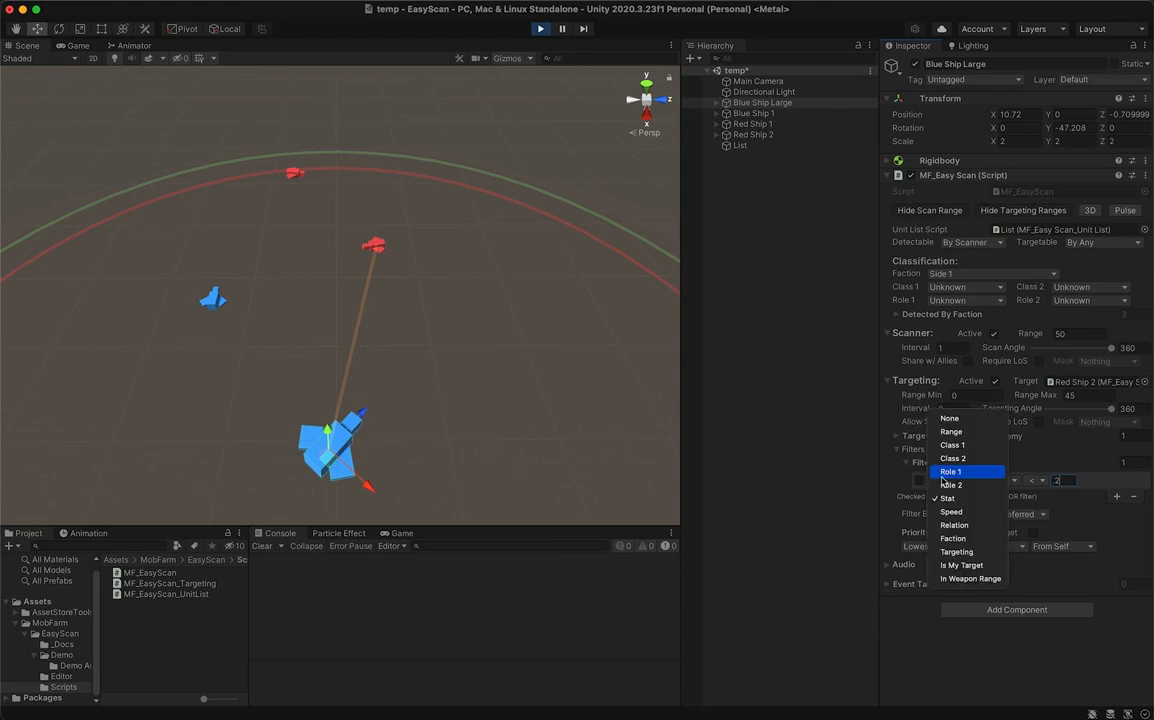
left_click(984, 514)
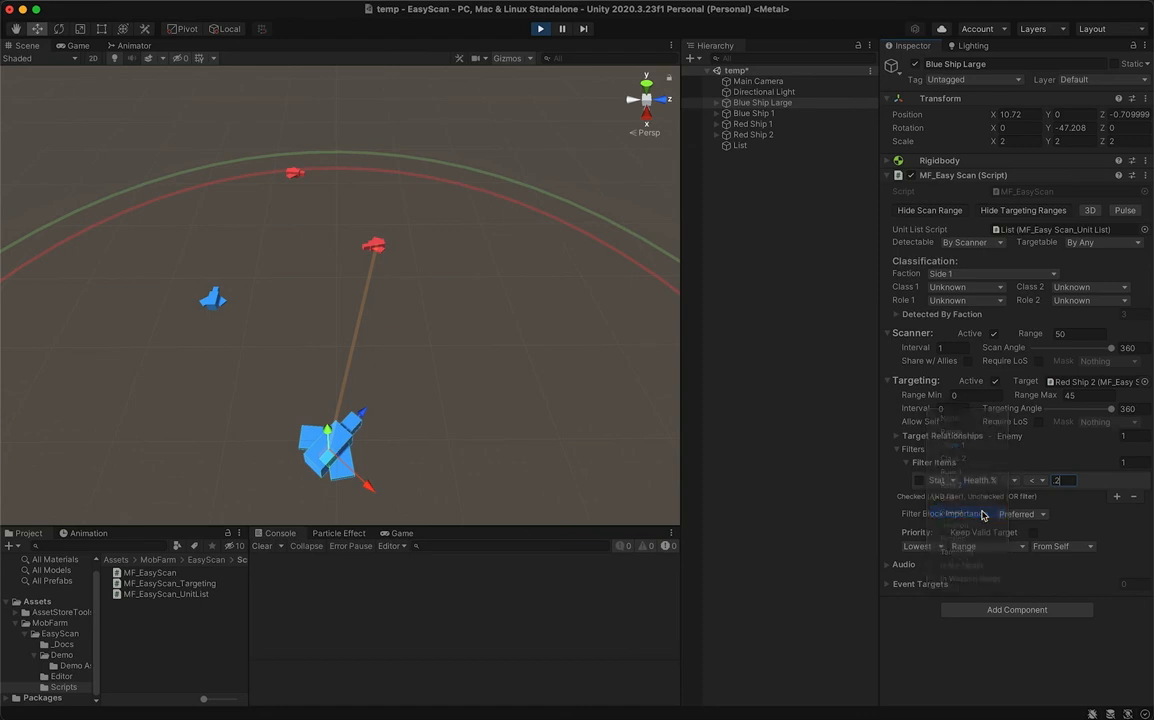
left_click(975, 482)
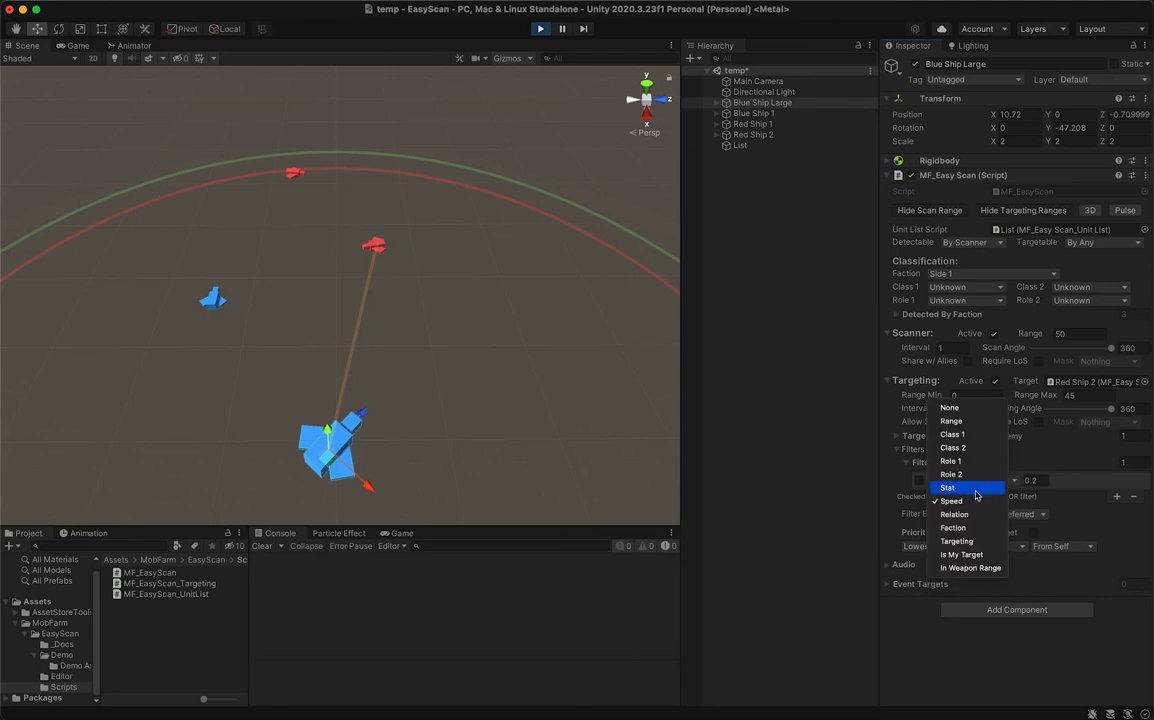
left_click(985, 506)
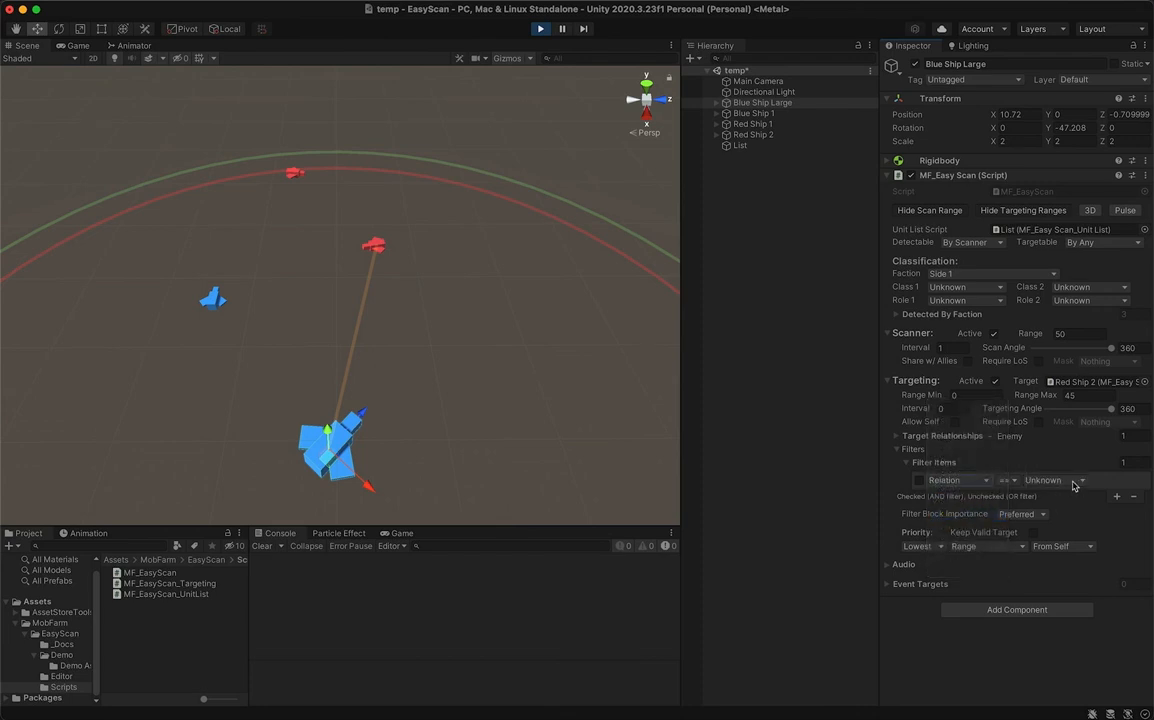
- Change the filter type to Targeting, have it compare by Relation, and review the relation choices, leaving Unknown
left_click(955, 480)
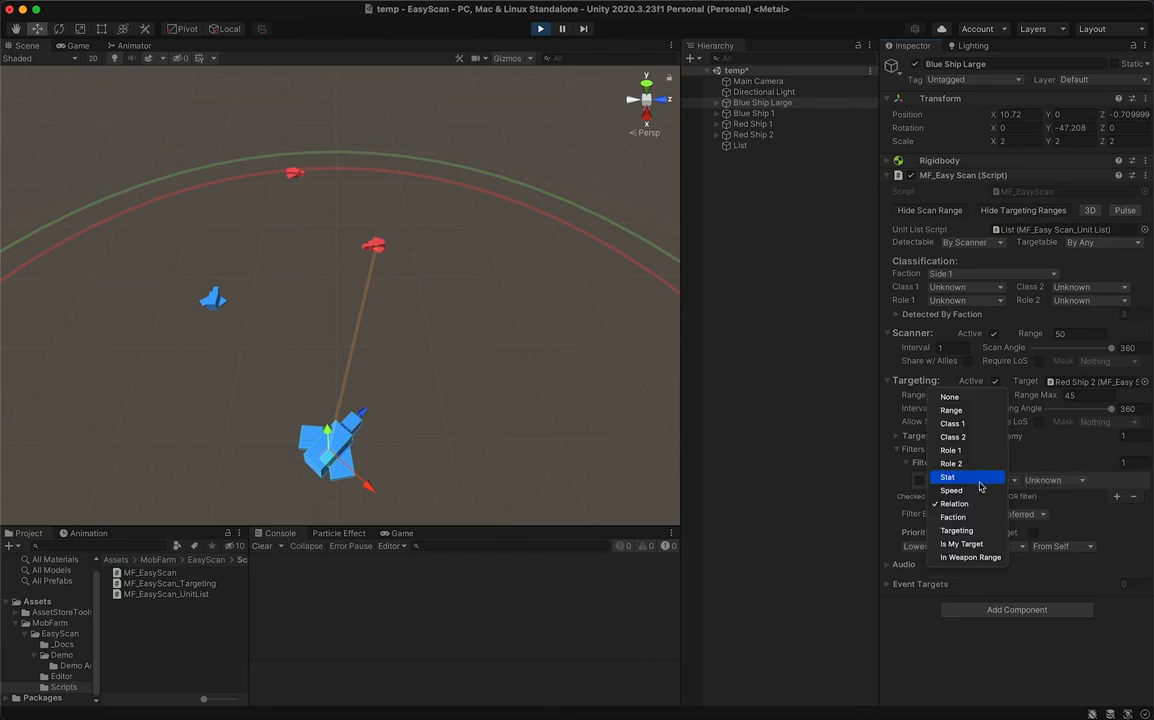
left_click(978, 533)
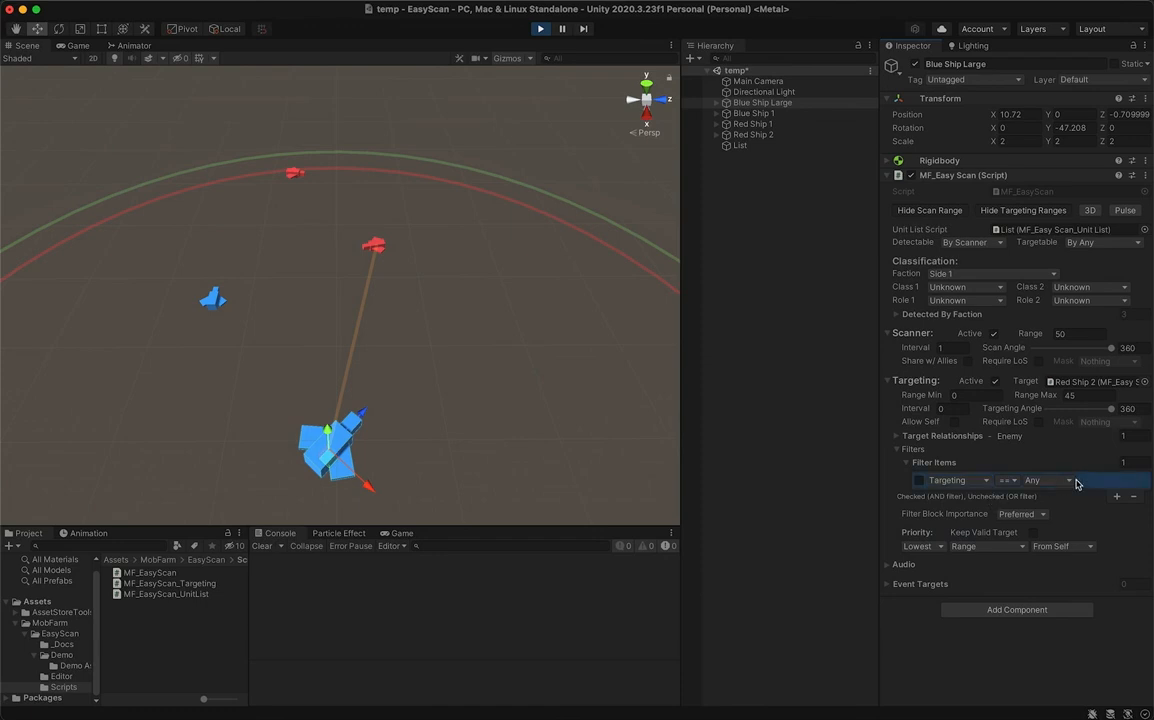
left_click(1074, 481)
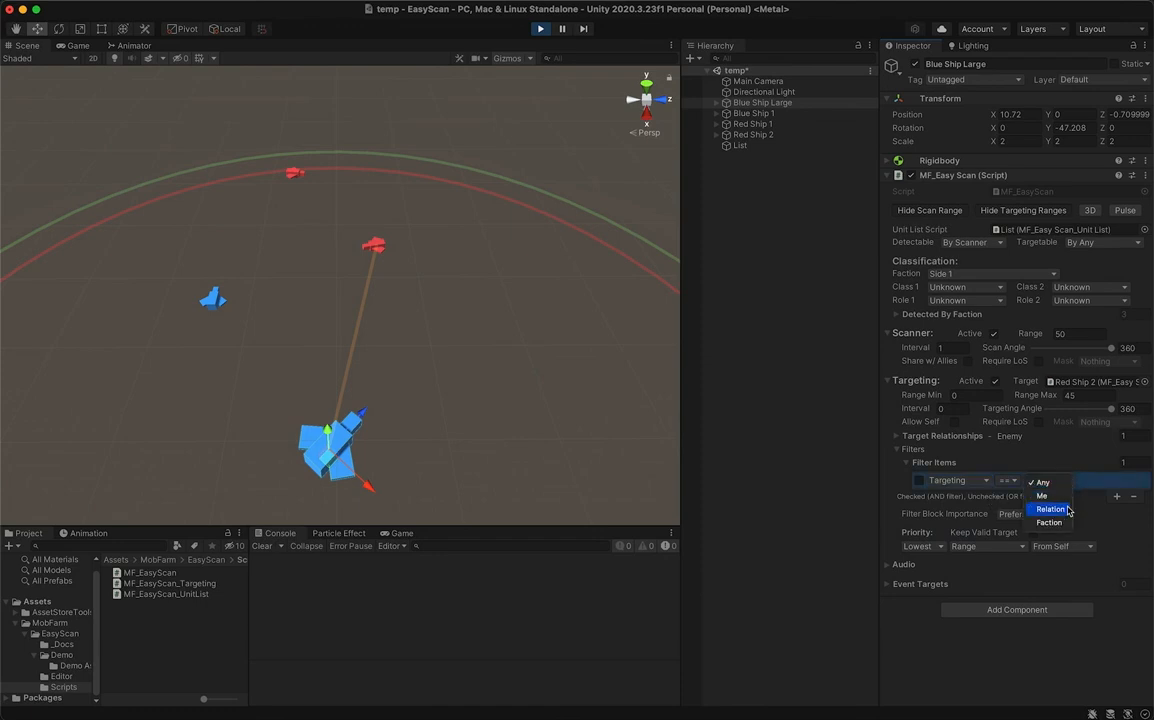
left_click(1052, 509)
left_click(1110, 481)
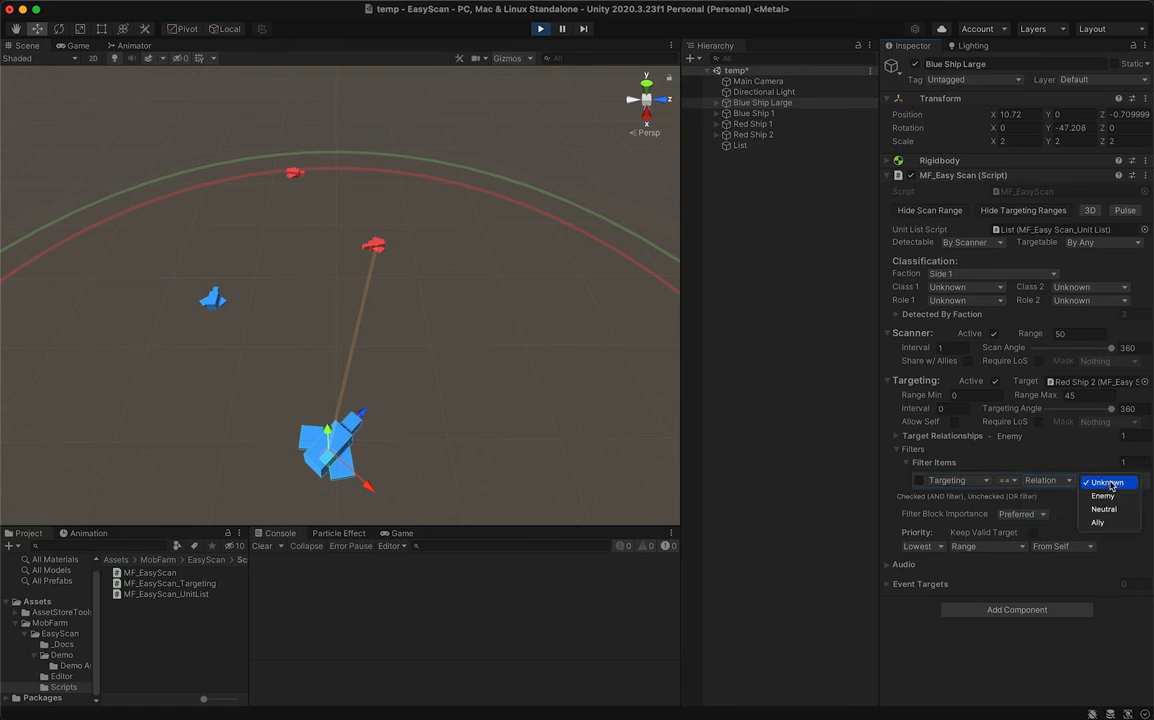
left_click(1066, 451)
- Change the filter type to Is My Target and set its comparison operator to !=
left_click(958, 480)
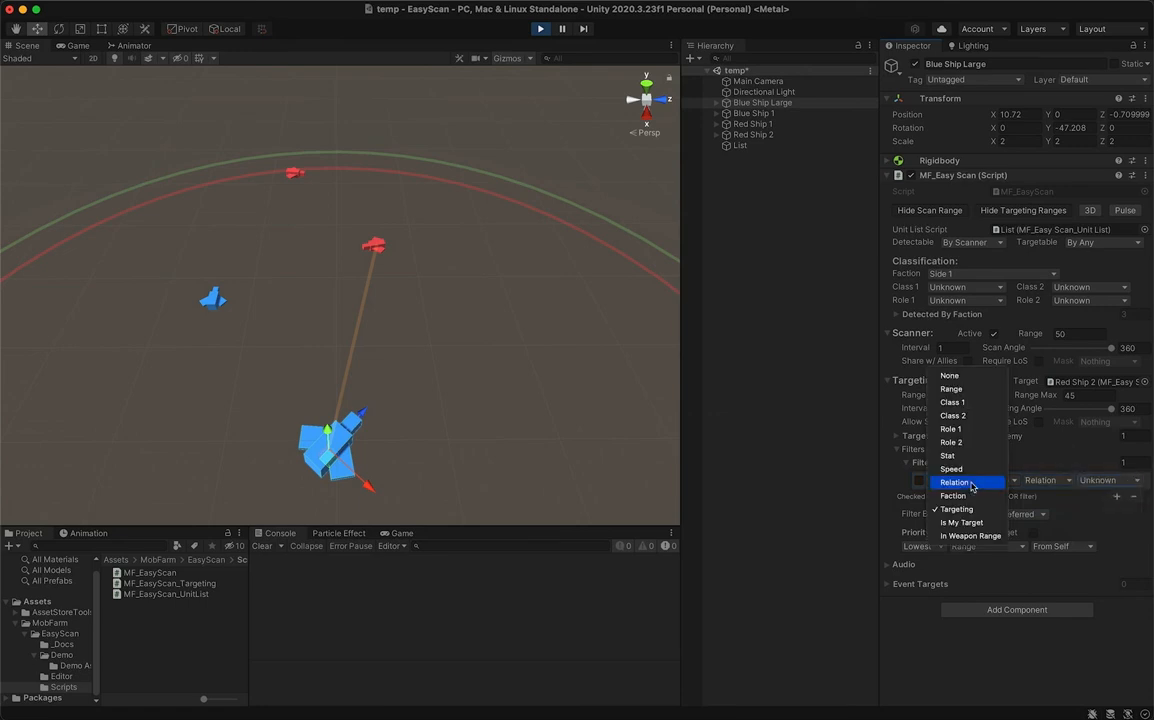
left_click(970, 523)
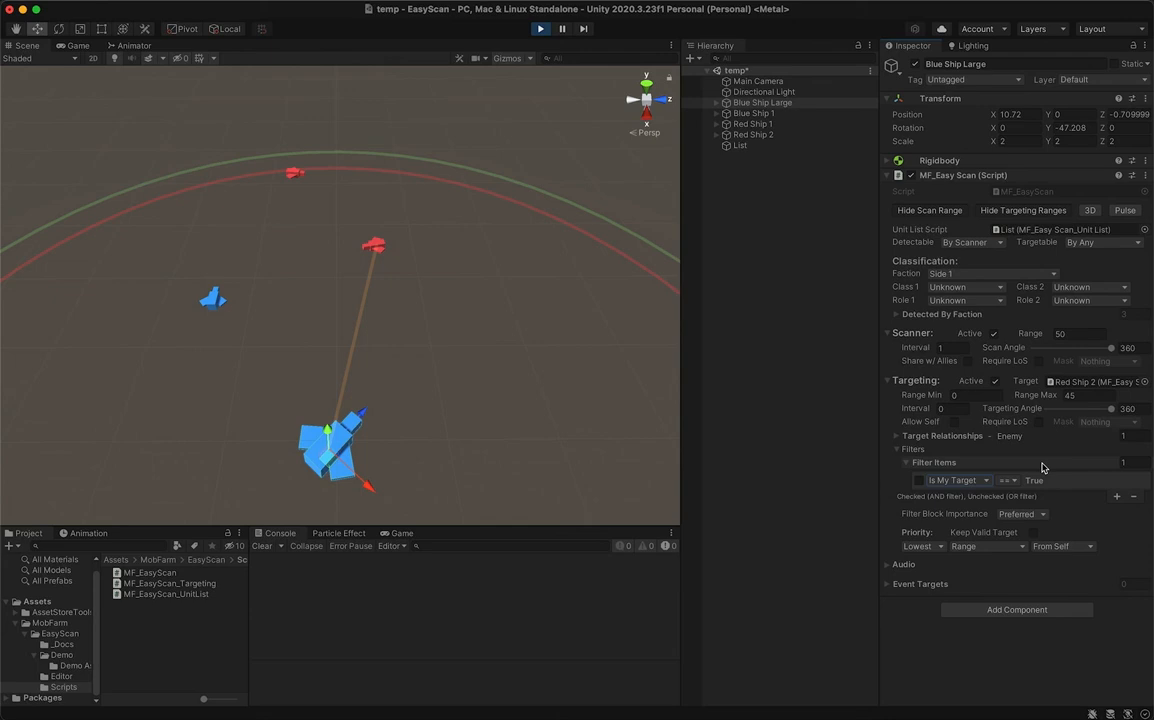
left_click(1008, 480)
left_click(1008, 494)
- Change the filter type to In Weapon Range and review the other type choices without switching
left_click(955, 480)
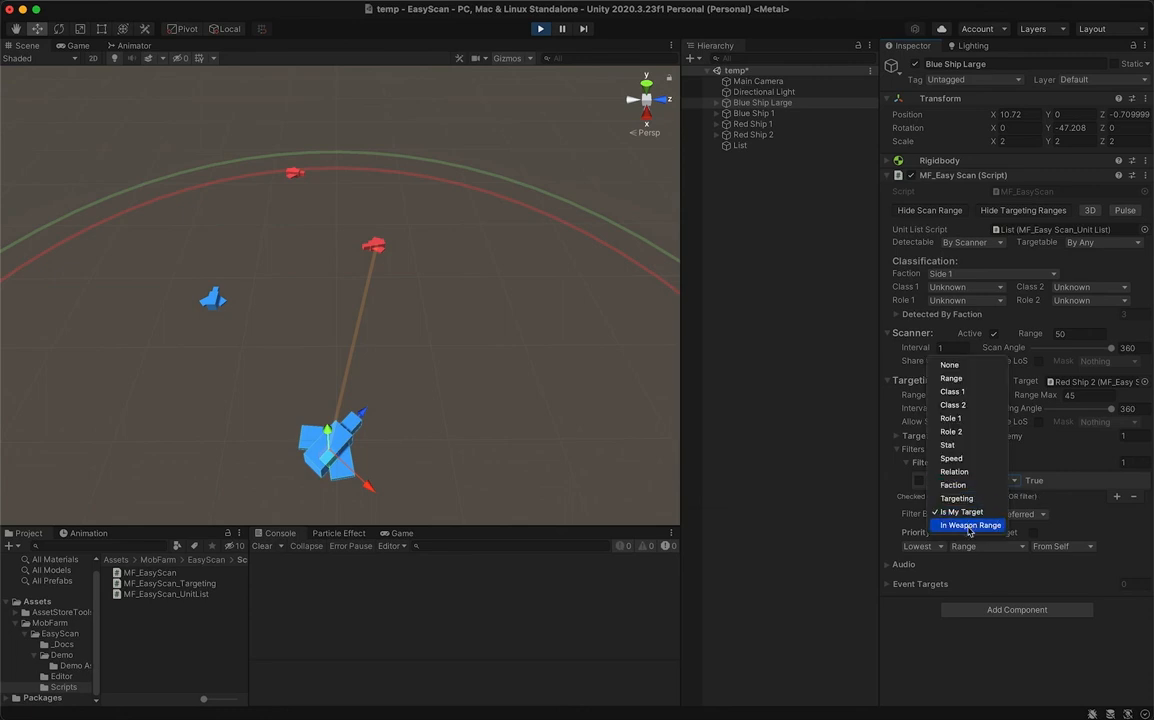
left_click(968, 525)
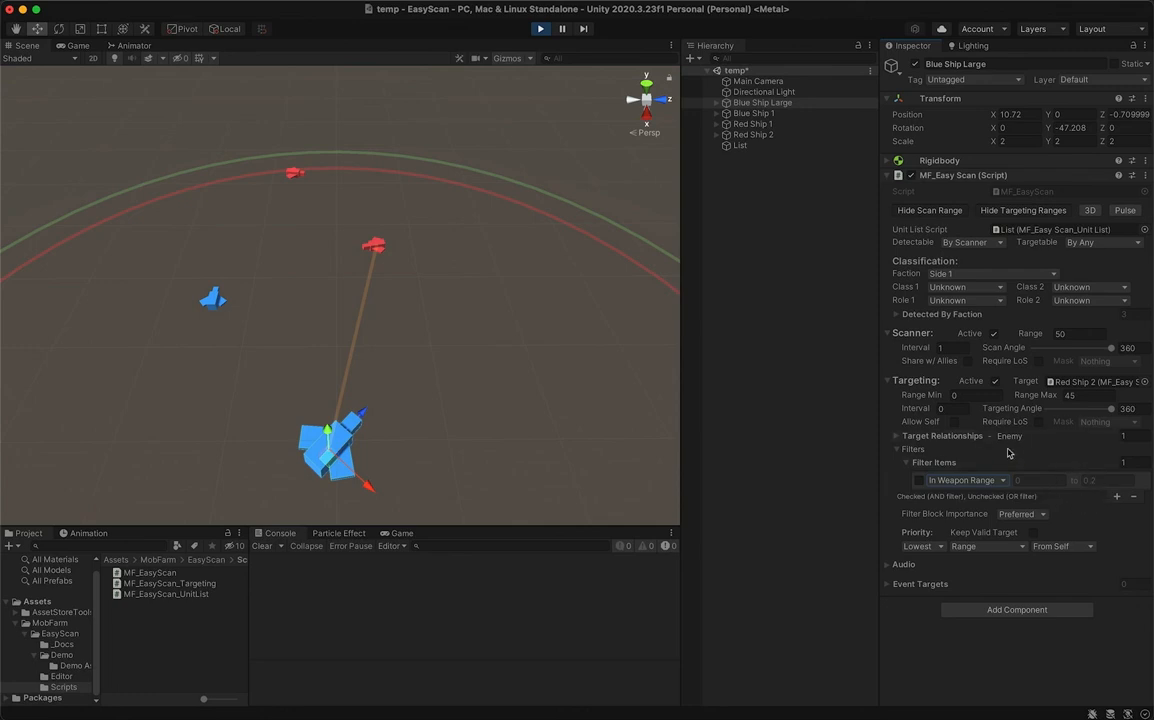
left_click(965, 480)
left_click(1044, 456)
- Set Blue Ship Large's filter type back to Range and add two more filter items to the list
left_click(985, 481)
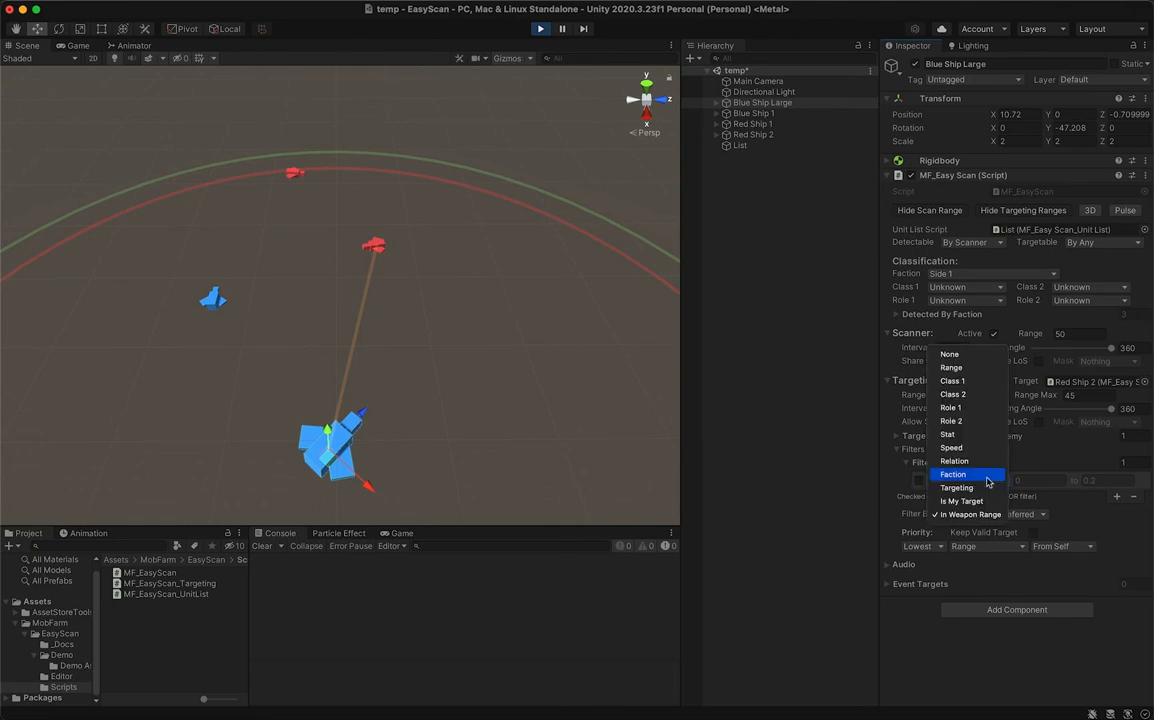
left_click(995, 370)
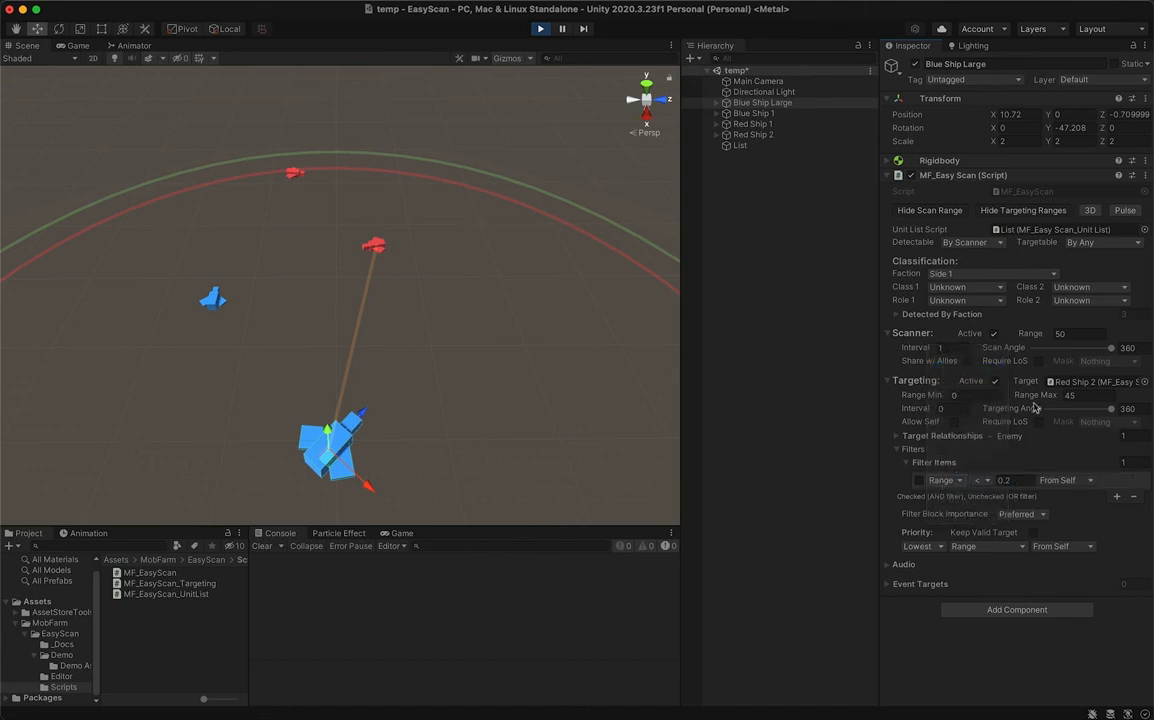
left_click(1116, 498)
left_click(1116, 513)
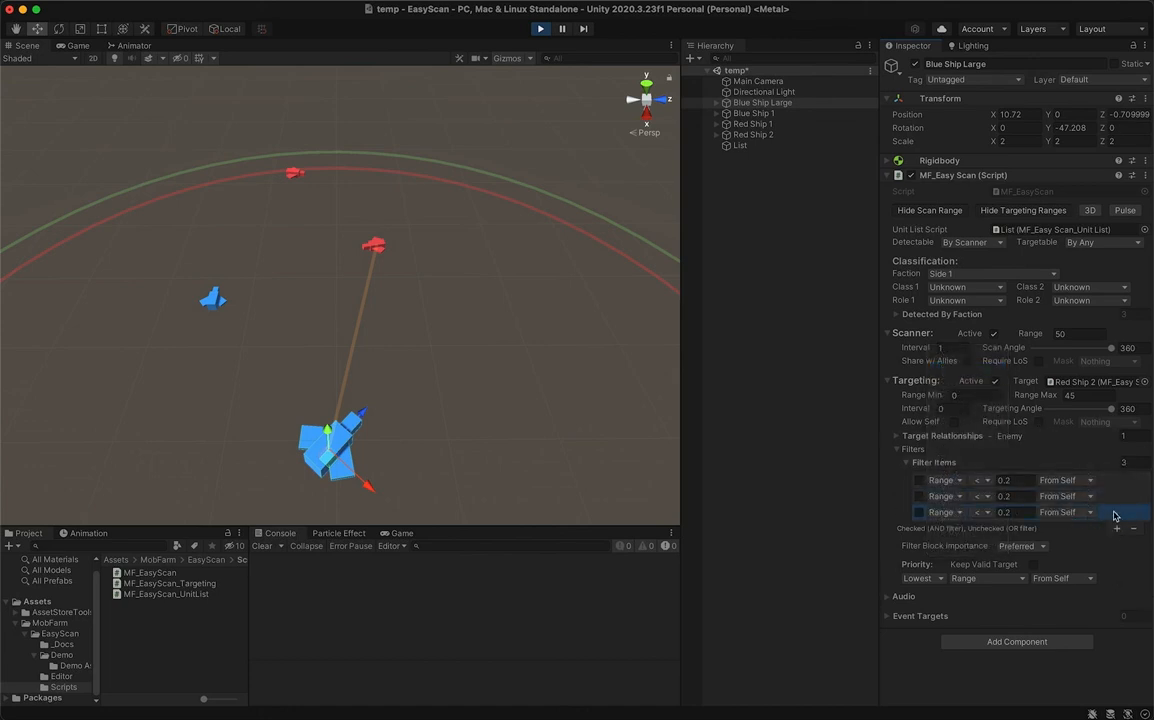
- Make the first Range filter item an AND filter and set its value to 20
left_click(919, 481)
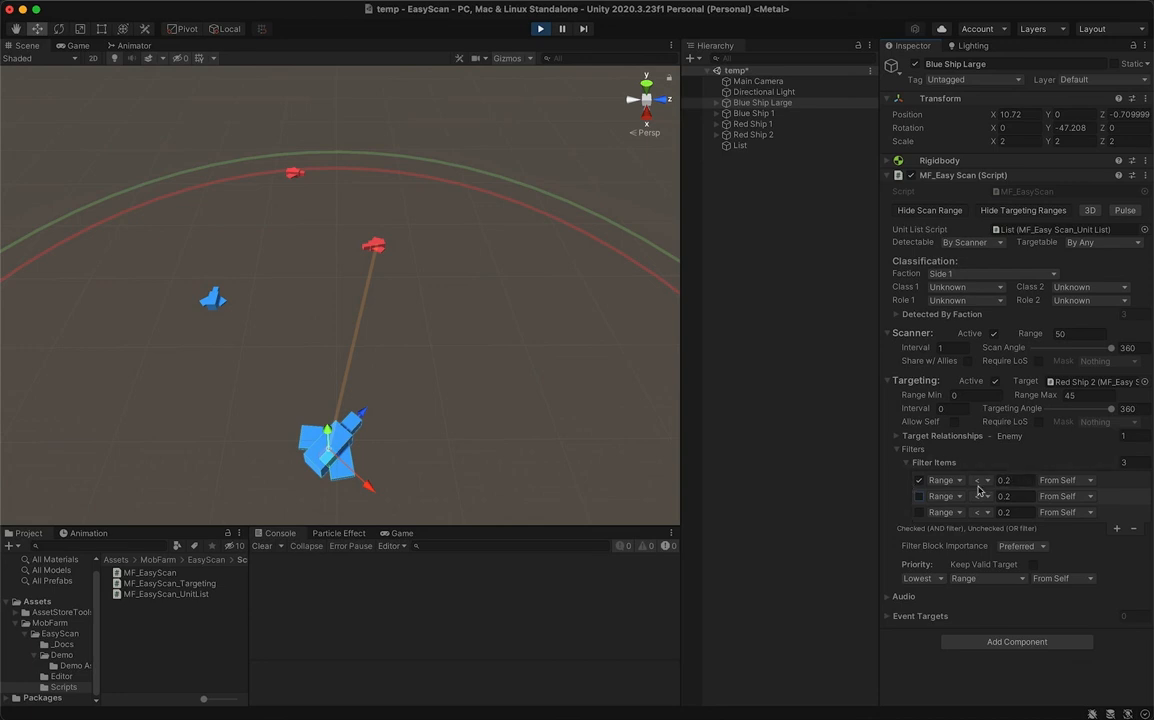
left_click(1026, 480)
type("20")
- Configure the second filter item to require Class 1 == Medium
left_click(960, 497)
left_click(952, 514)
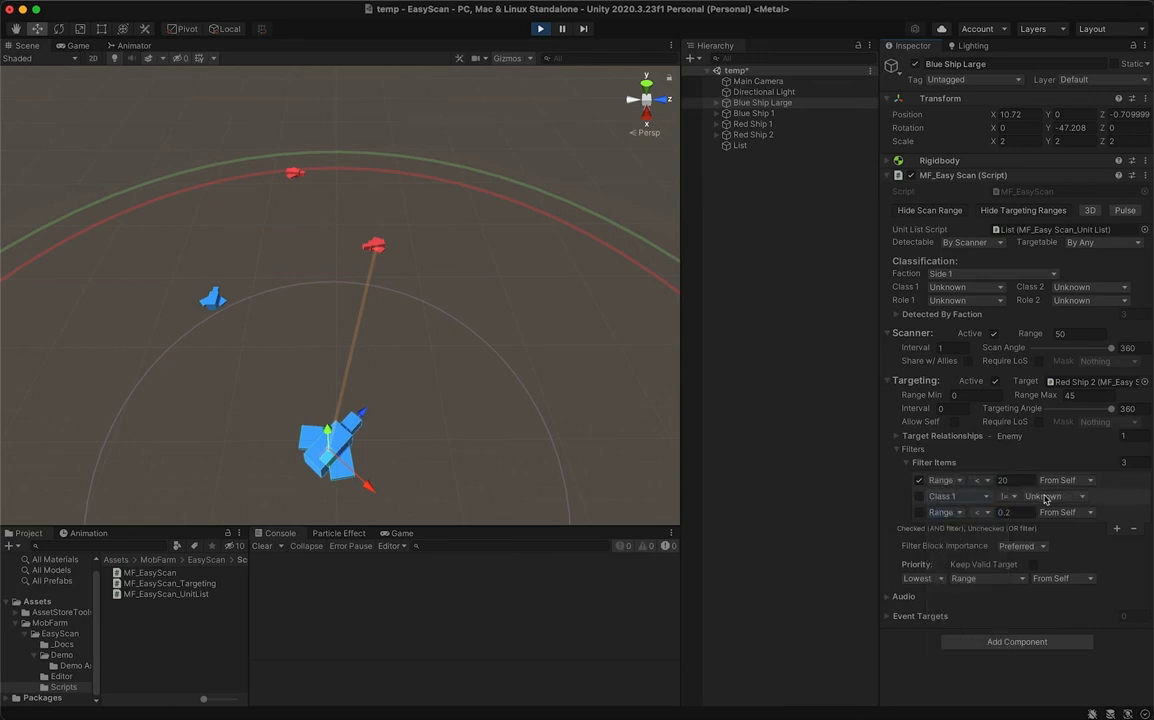
left_click(1066, 498)
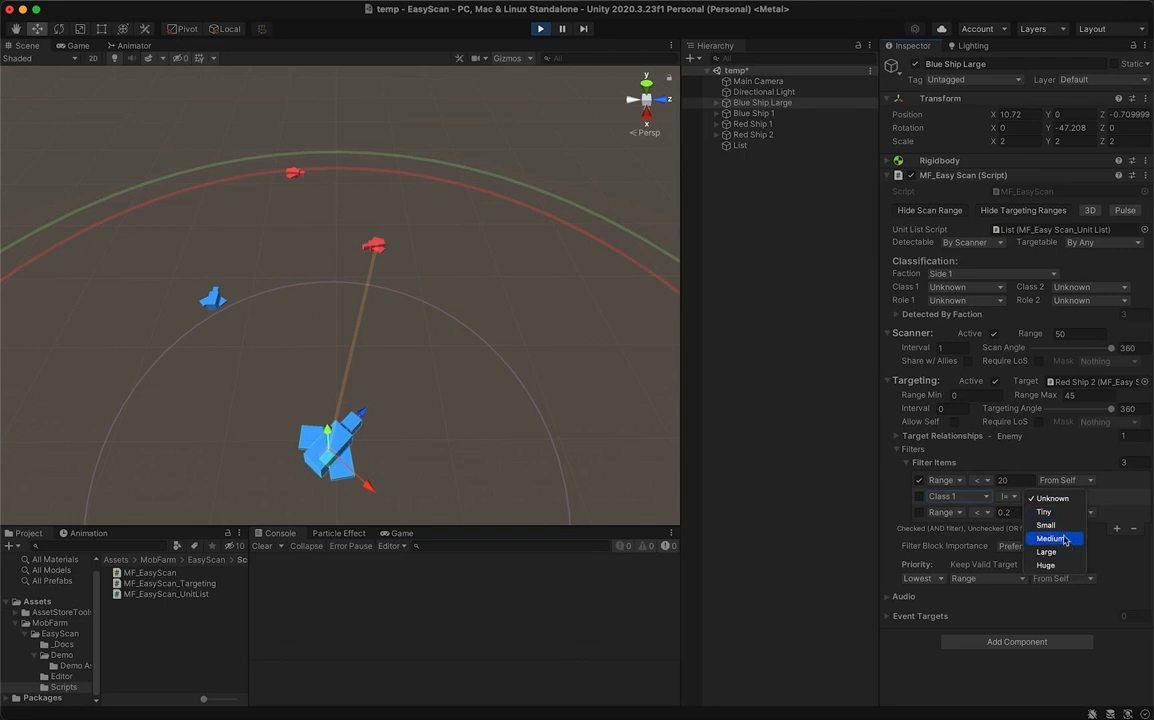
left_click(1050, 538)
left_click(1013, 498)
left_click(1013, 488)
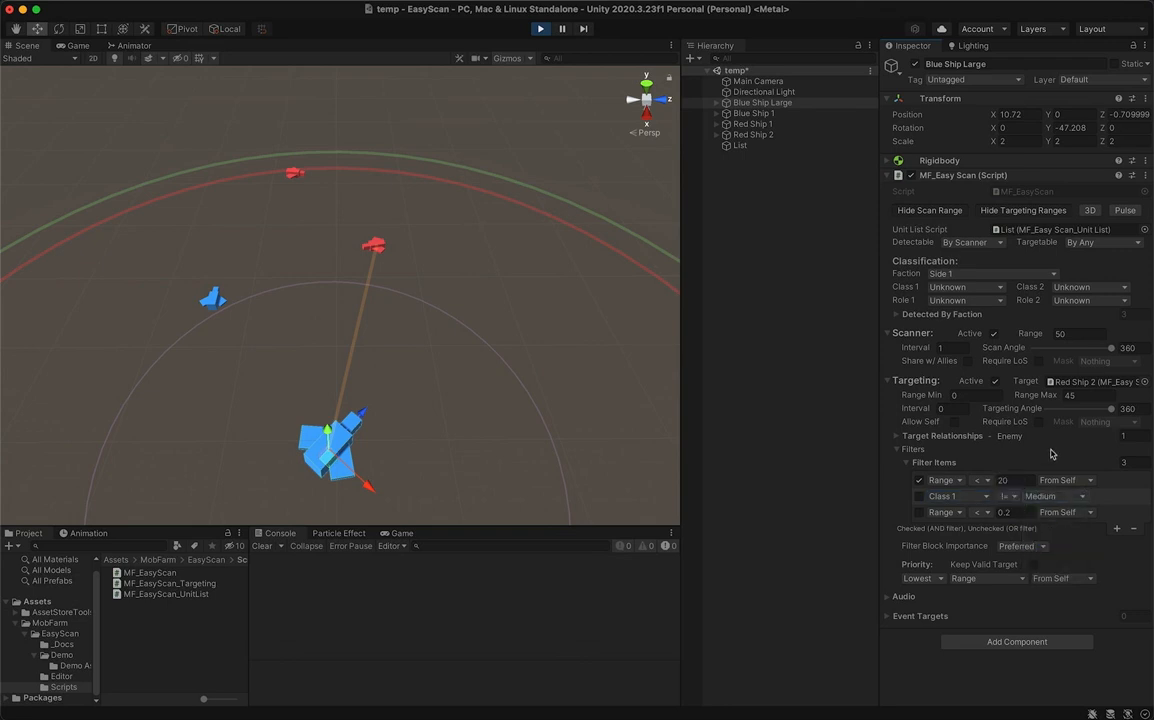
- Configure the third filter item to require Role 1 == DPS
left_click(960, 512)
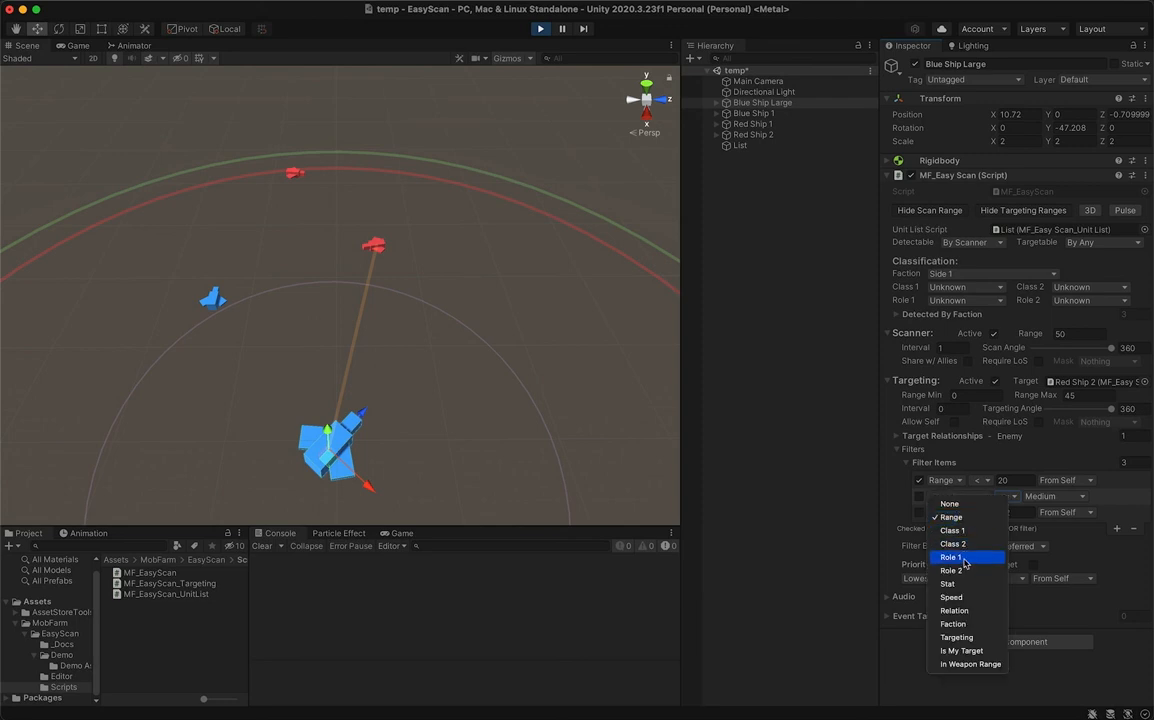
left_click(966, 559)
left_click(1008, 513)
left_click(1010, 502)
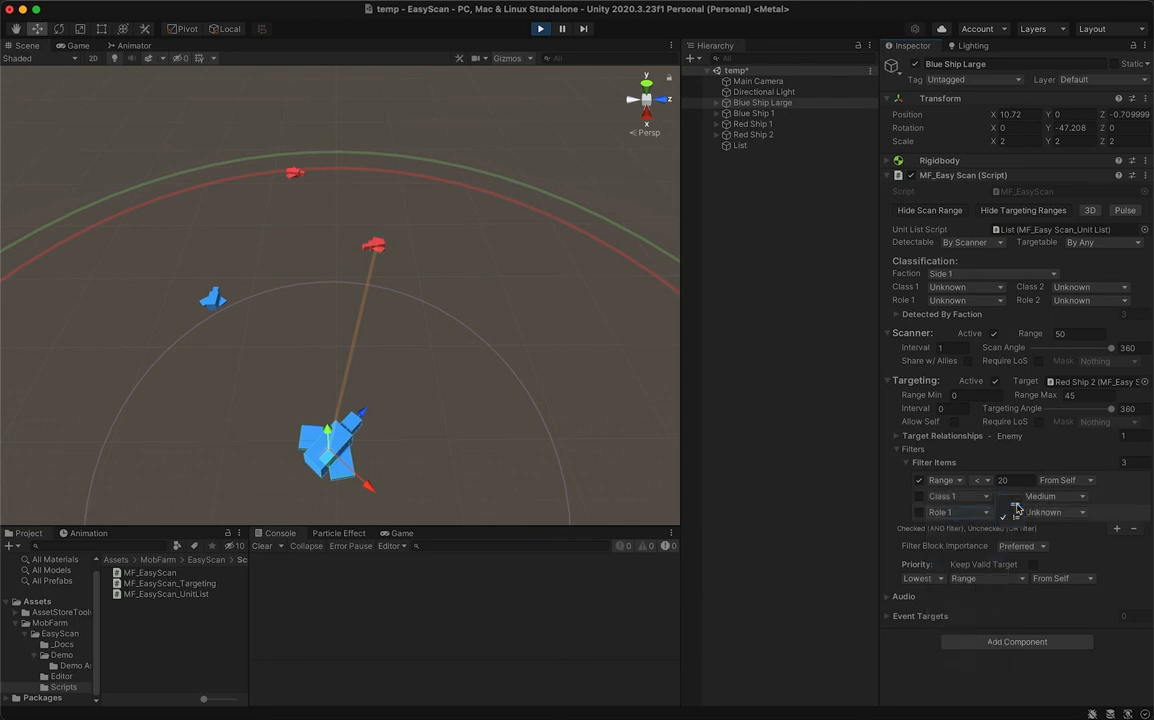
left_click(1048, 513)
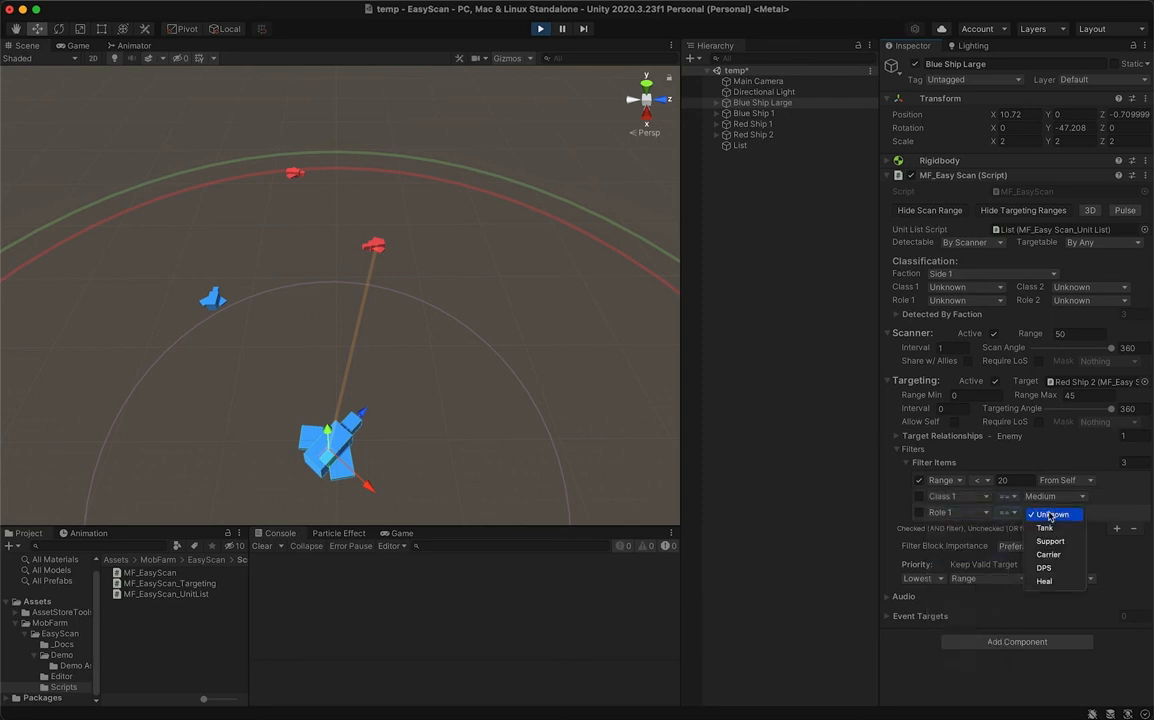
left_click(1048, 567)
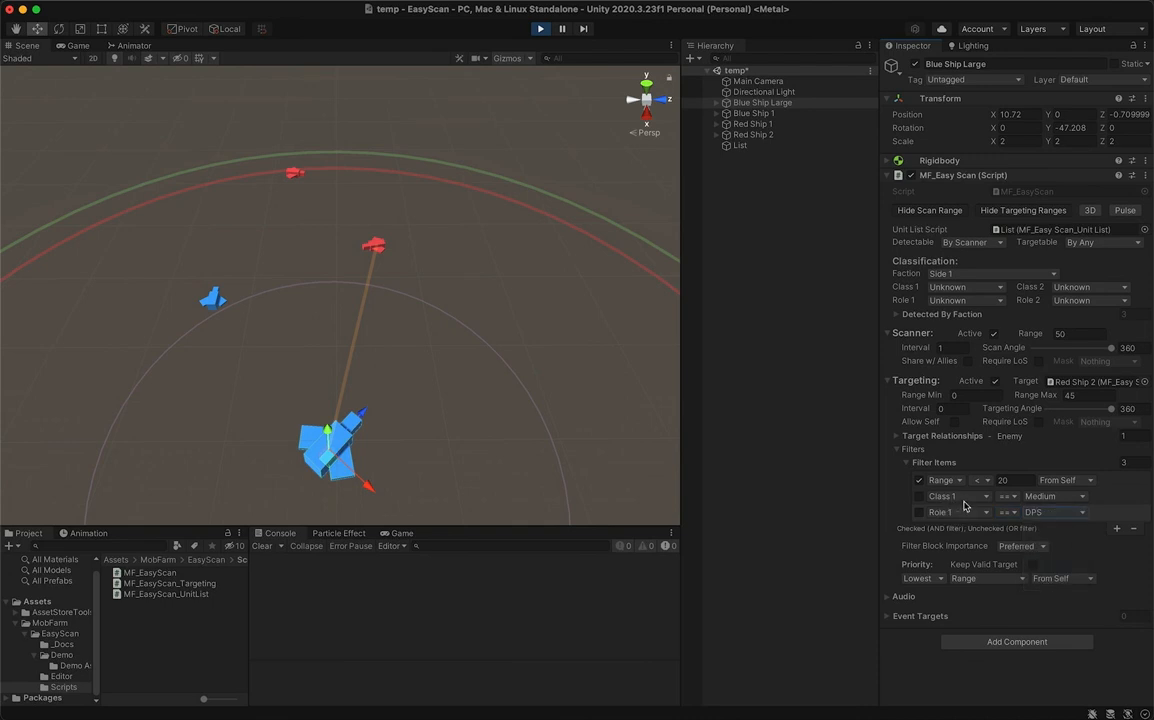
- Test Blue Ship Large's filter block importance as Required, and return it to Preferred
left_click(1020, 546)
left_click(1025, 558)
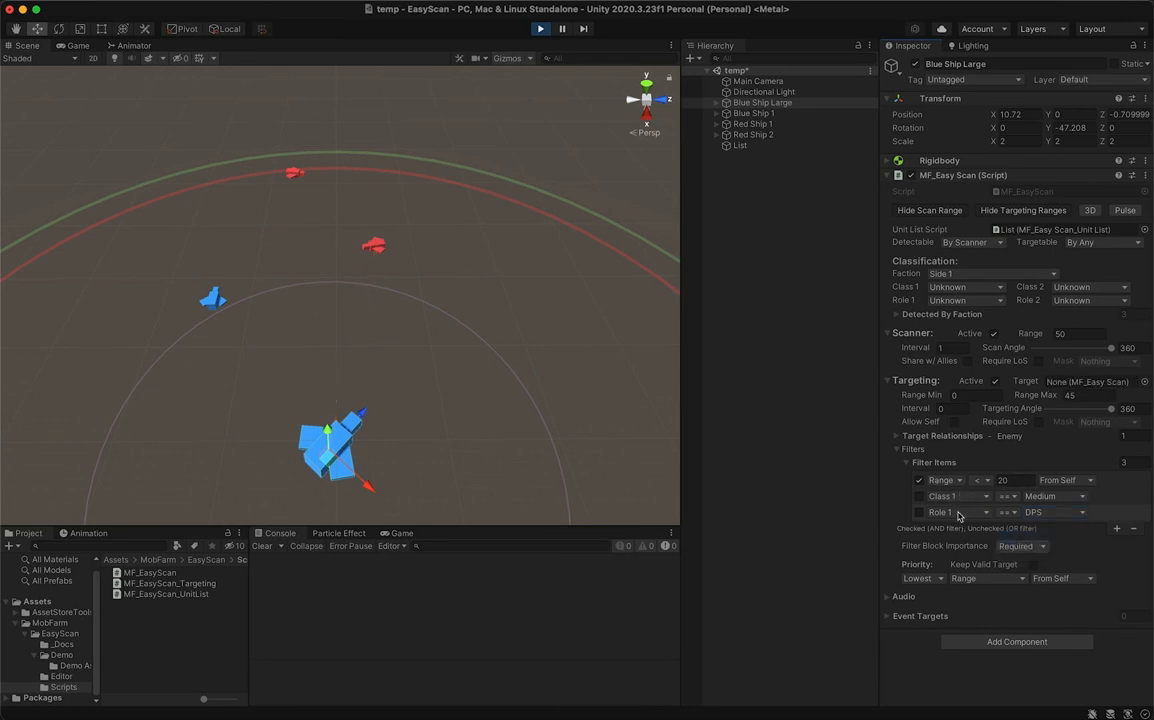
left_click(1040, 547)
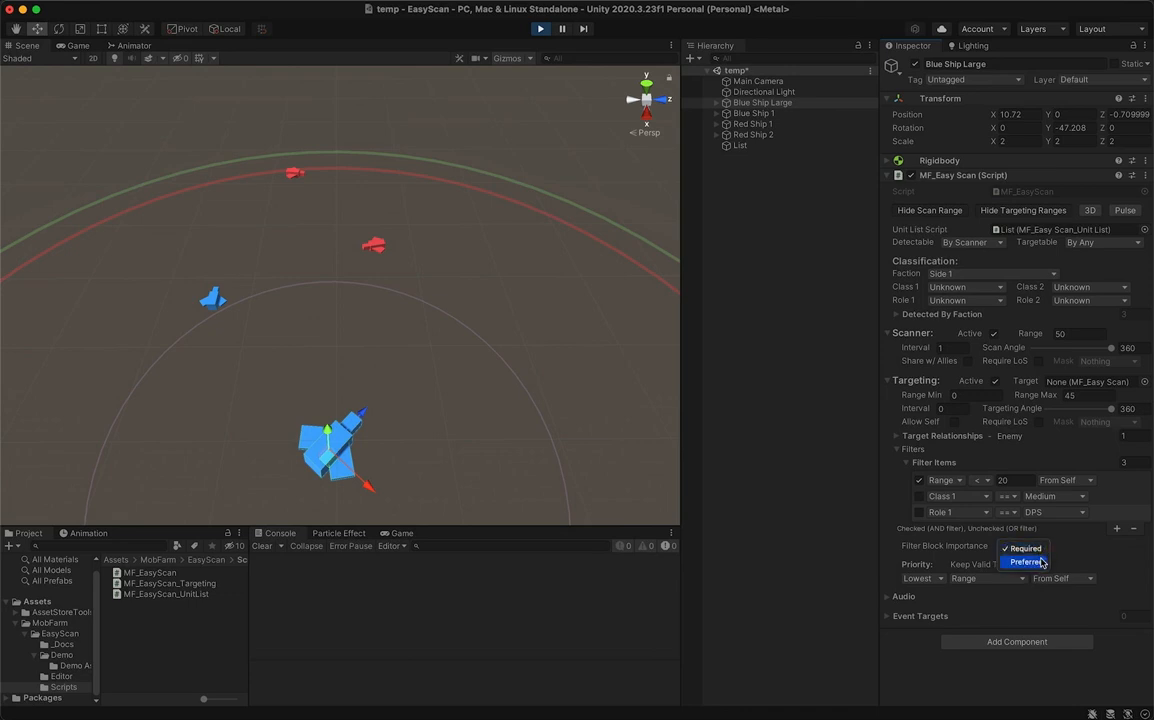
left_click(1022, 558)
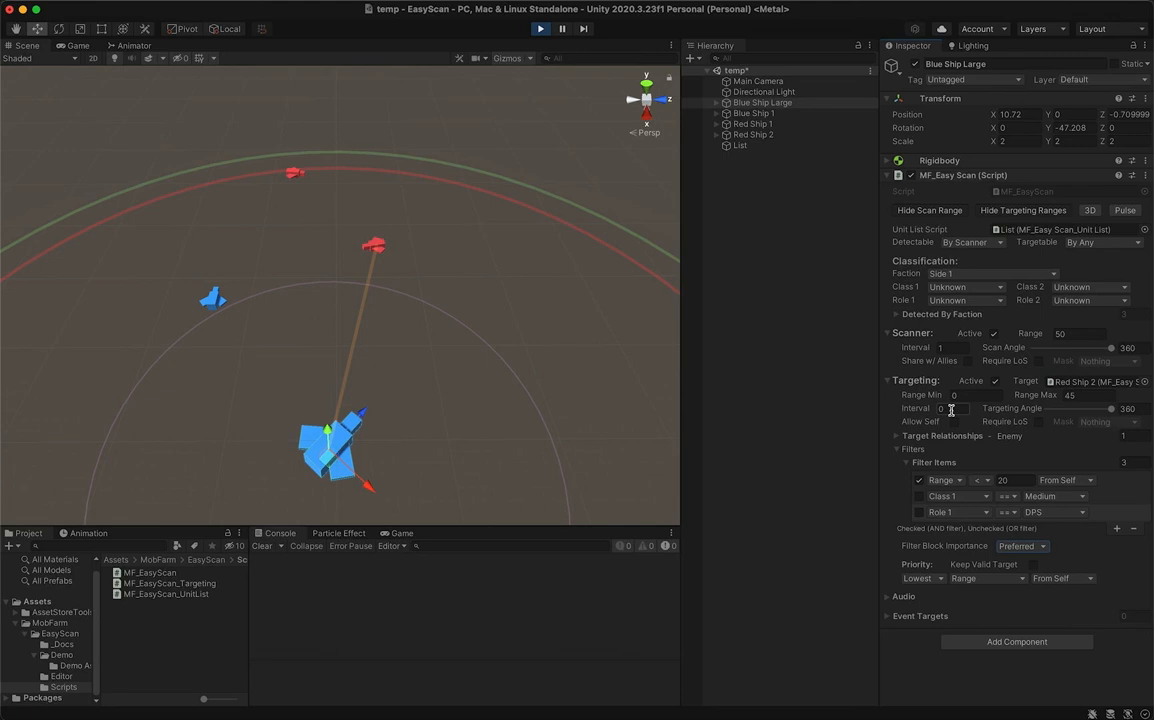
- Enable Keep Valid Target on Blue Ship Large and retest filter block importance as Required and again as Preferred
left_click(1034, 567)
left_click(1040, 547)
left_click(1030, 558)
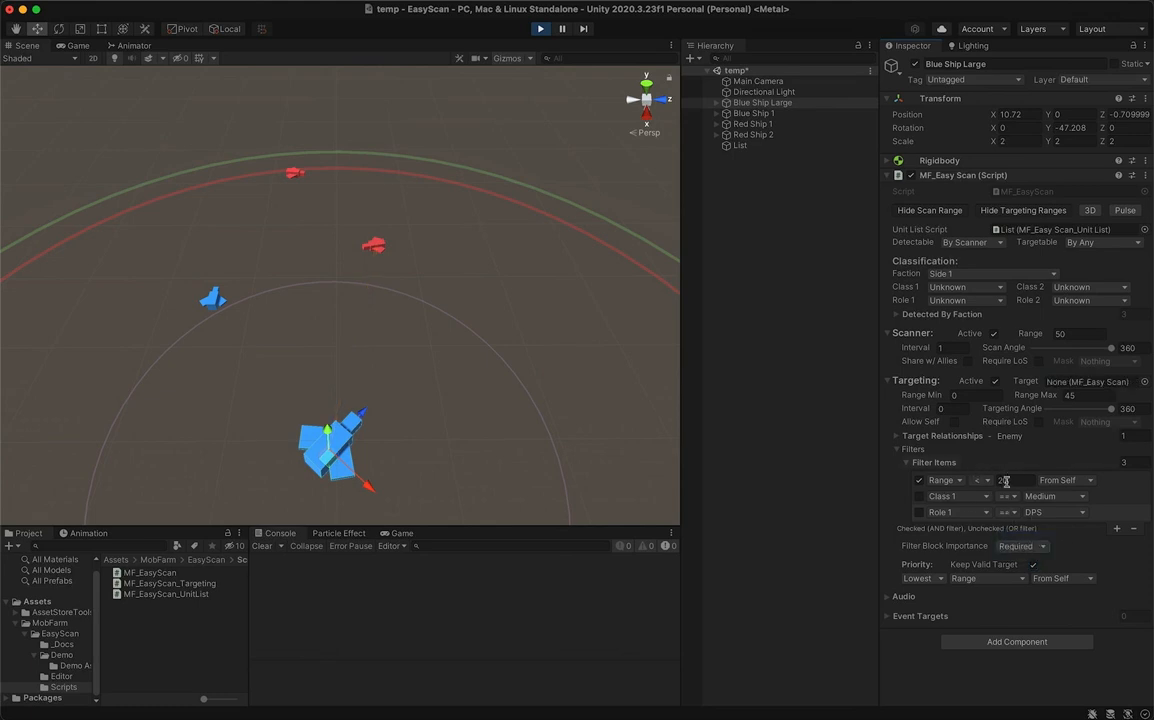
left_click(1040, 546)
left_click(1038, 556)
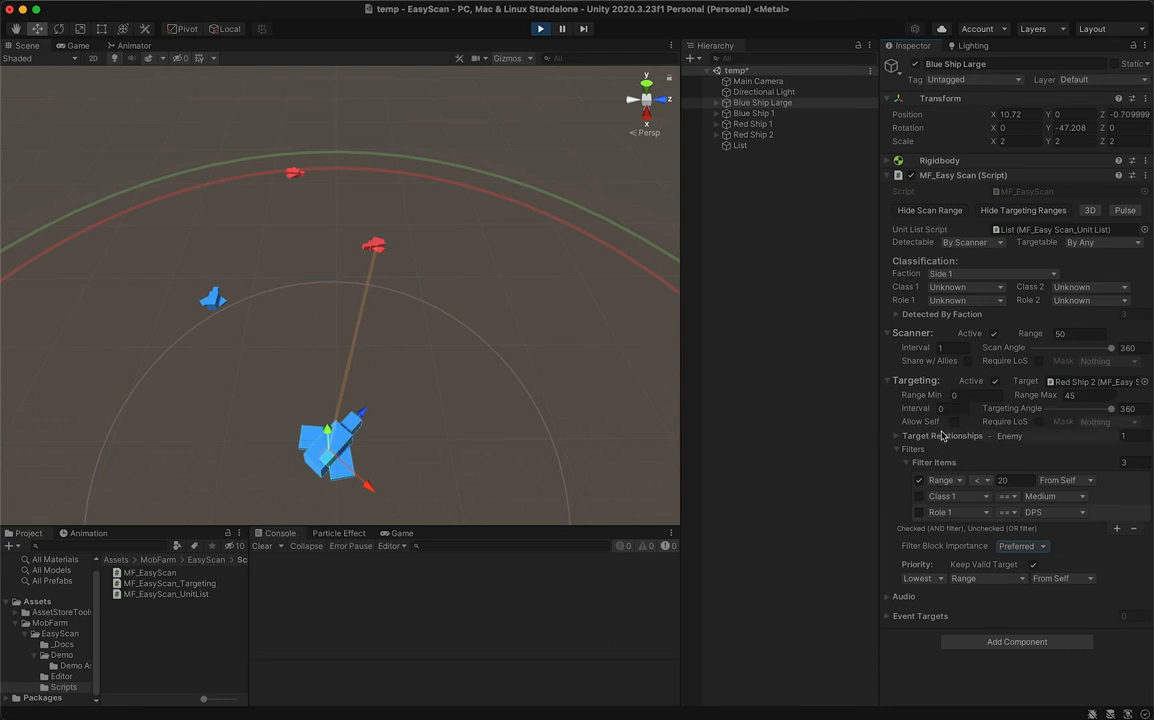
- Exit play mode and add the MF_EasyScan_Targeting script to the first Cube child of Blue Ship Large
key("super+p")
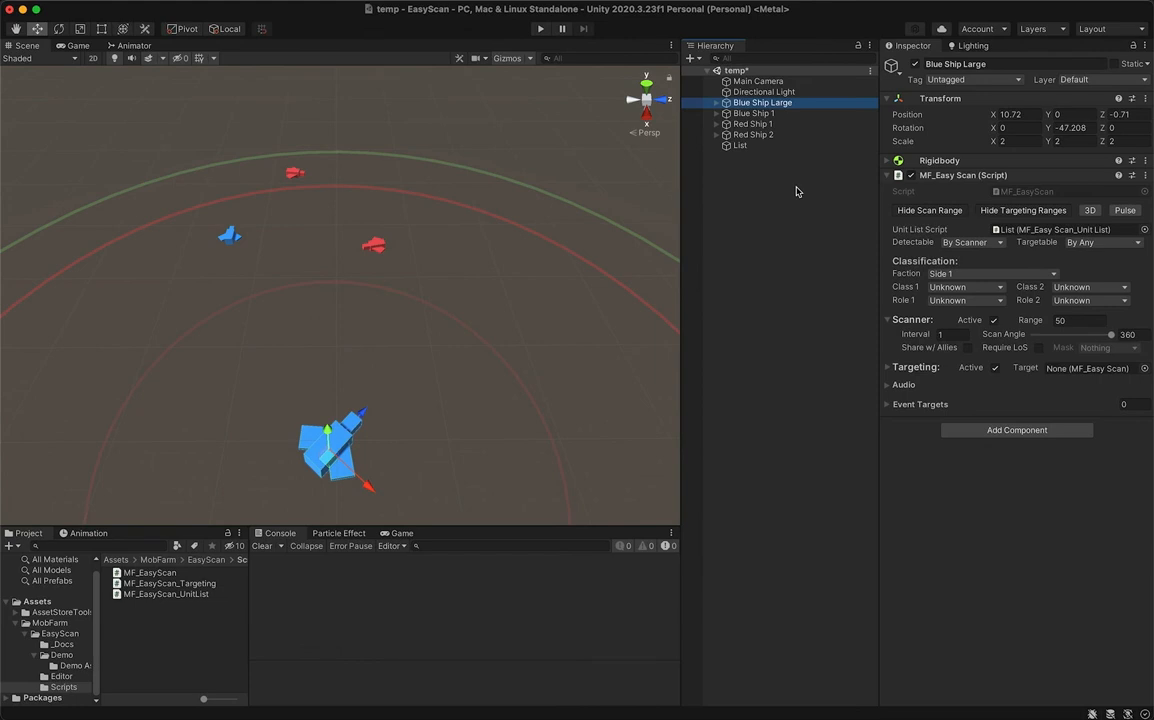
left_click(717, 103)
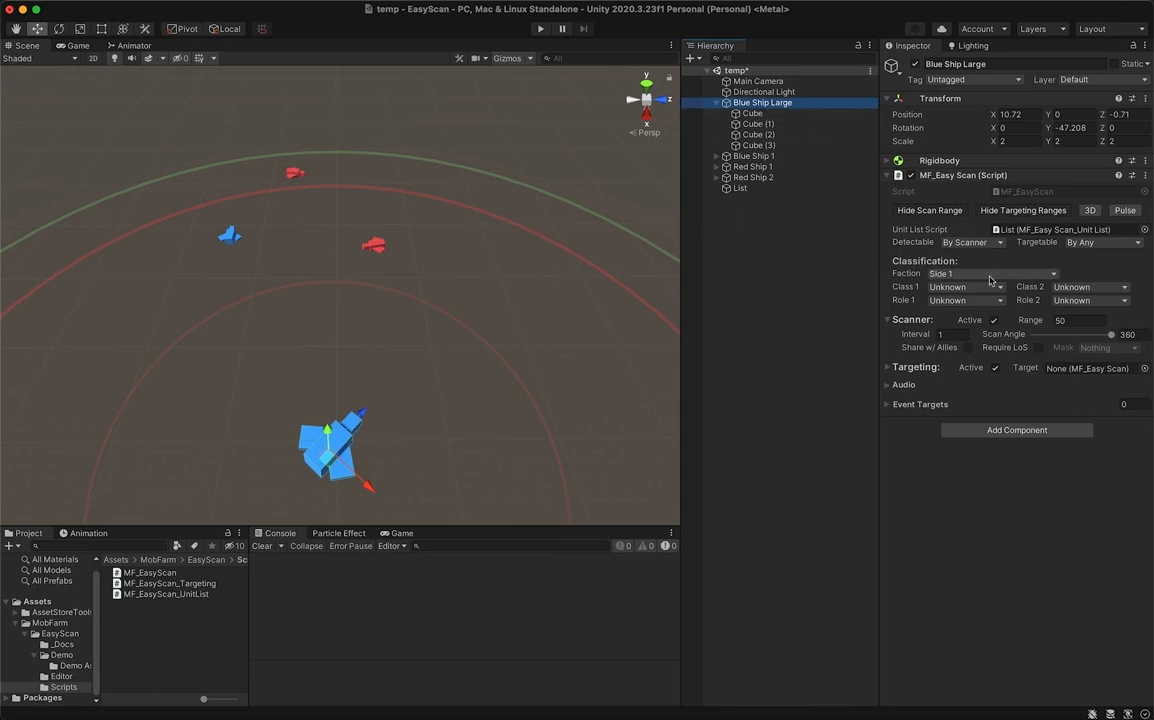
left_click(790, 114)
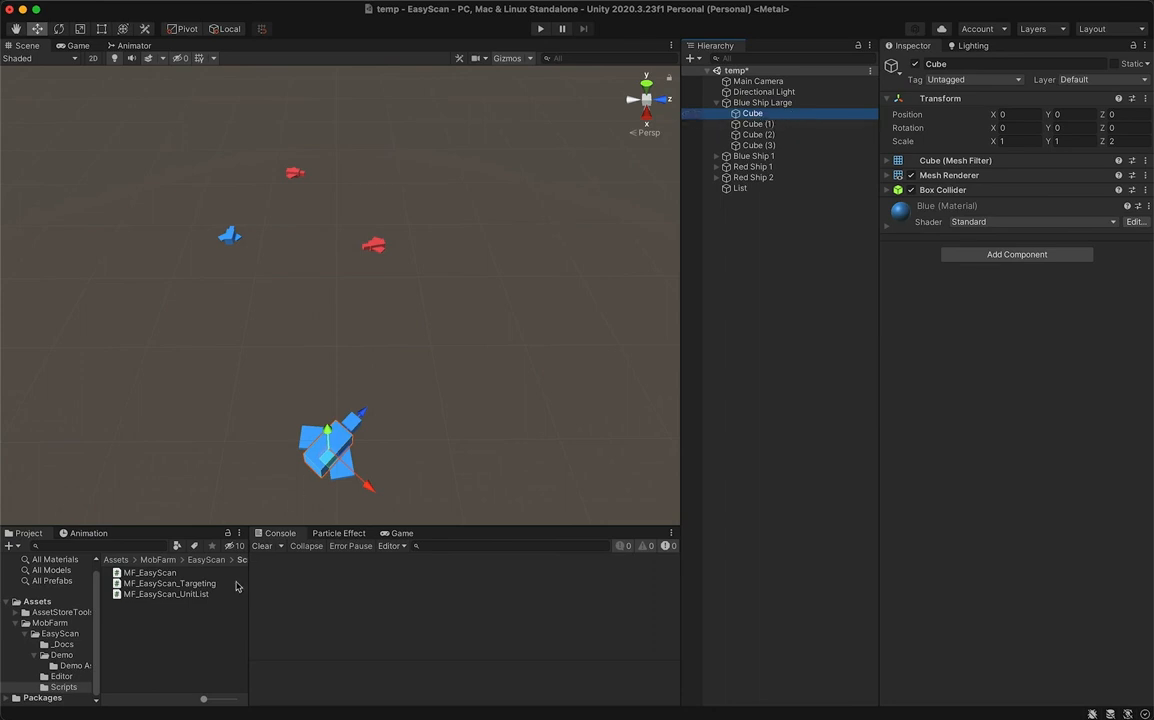
left_click_drag(180, 585, 956, 333)
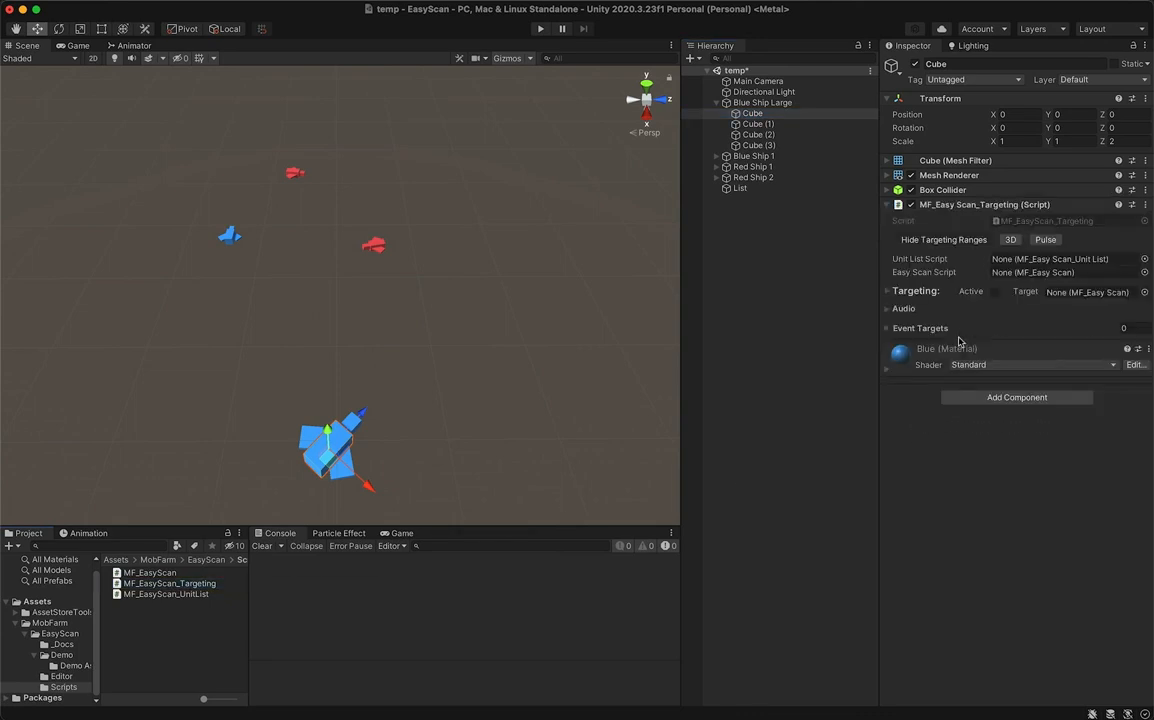
- Examine the Audio and Targeting settings of the Cube's targeting script, leaving the Targeting section expanded
left_click(903, 310)
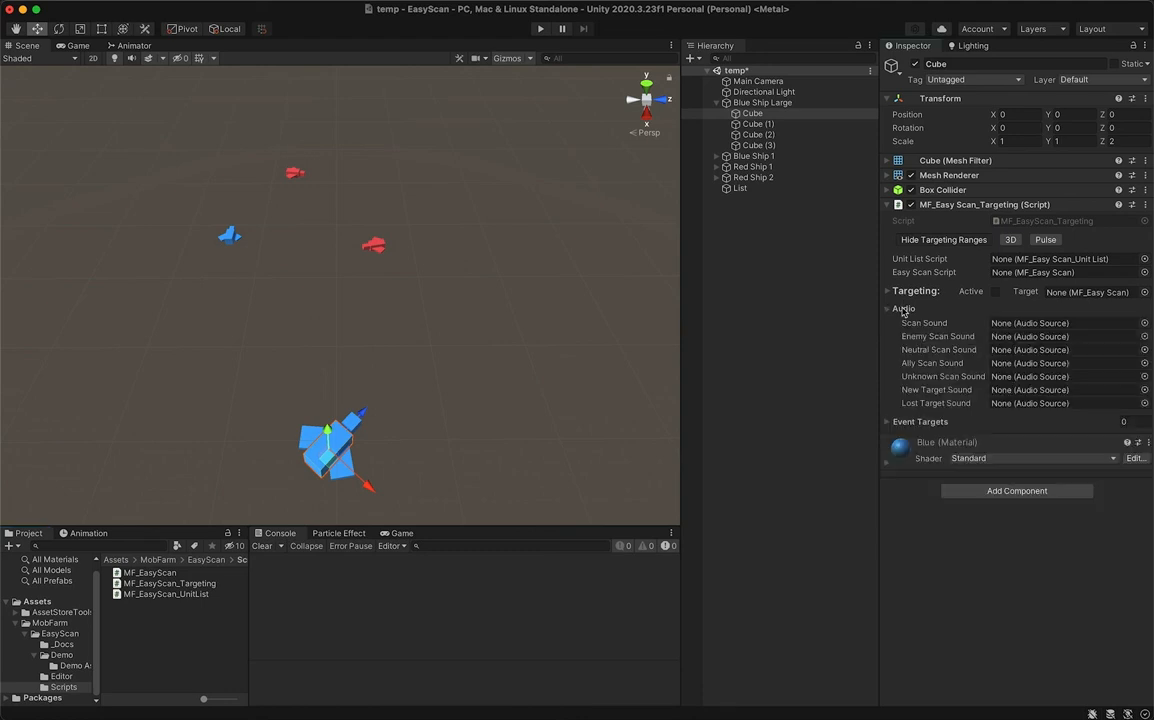
left_click(903, 309)
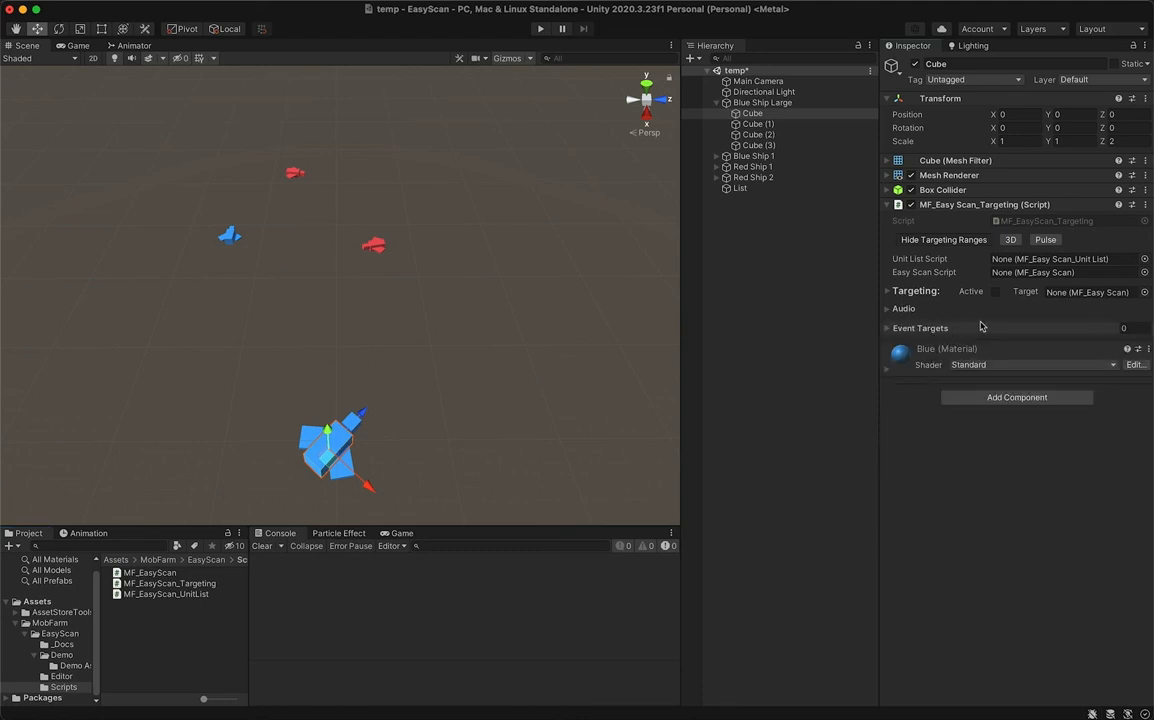
left_click(913, 292)
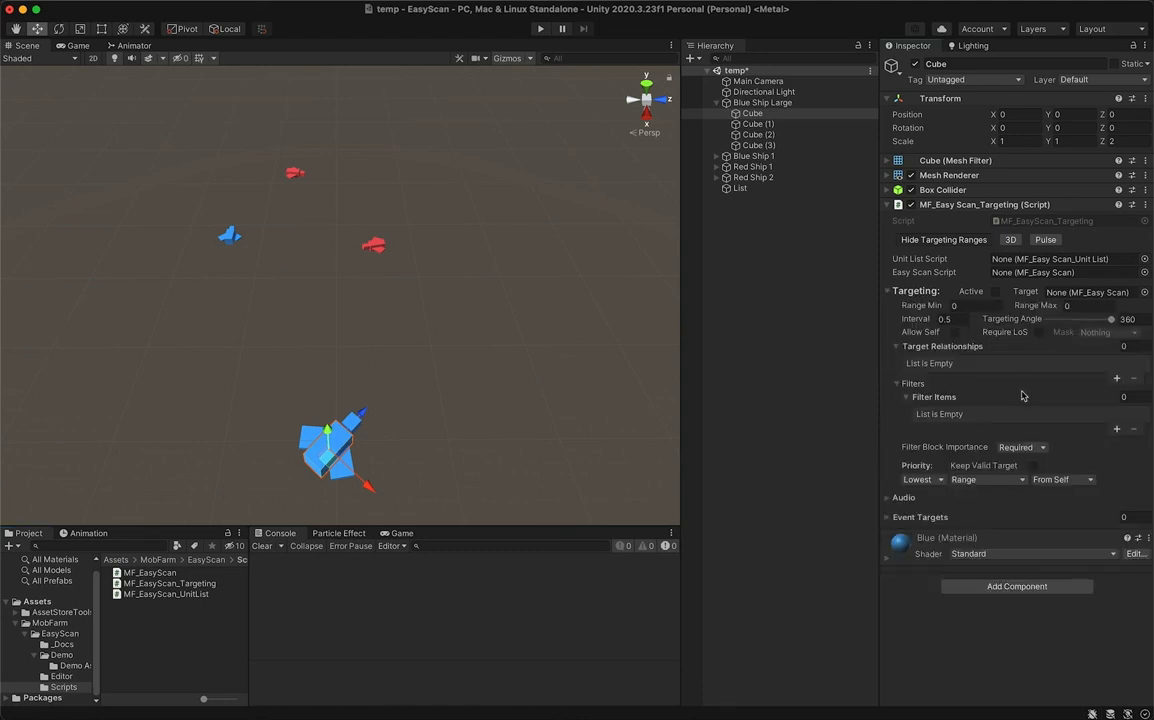